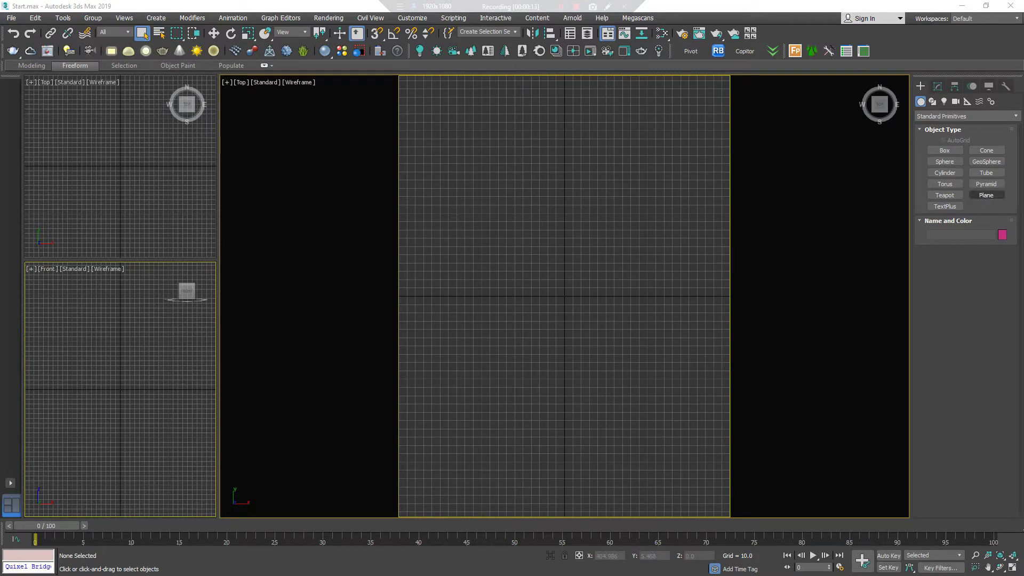
Step: Create a 1000 × 1000 plane with 1 length and 1 width segment
click(987, 196)
drag(430, 140, 678, 432)
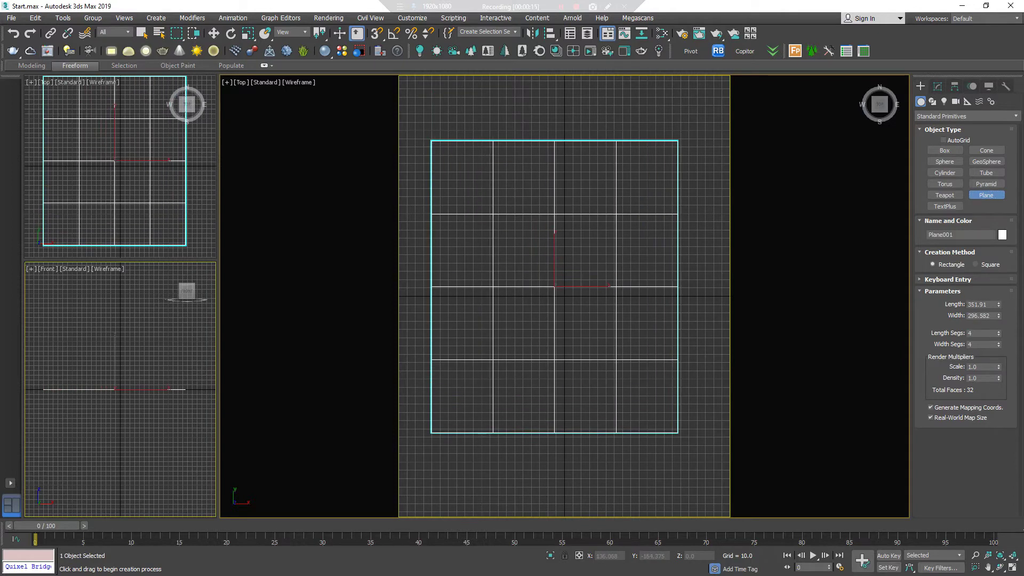
double_click(981, 304)
text(1000)
key(Tab)
text(10)
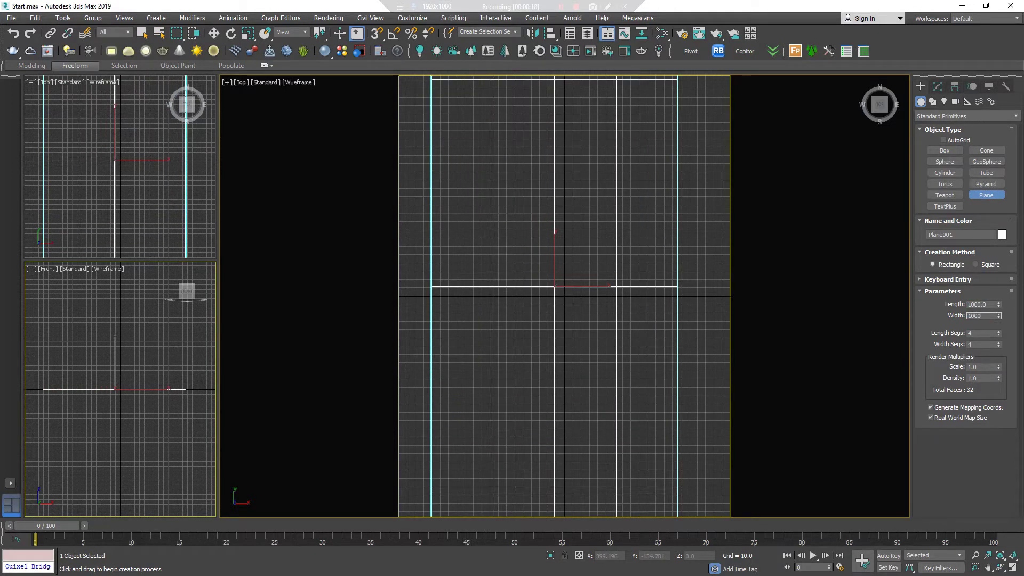
key(Tab)
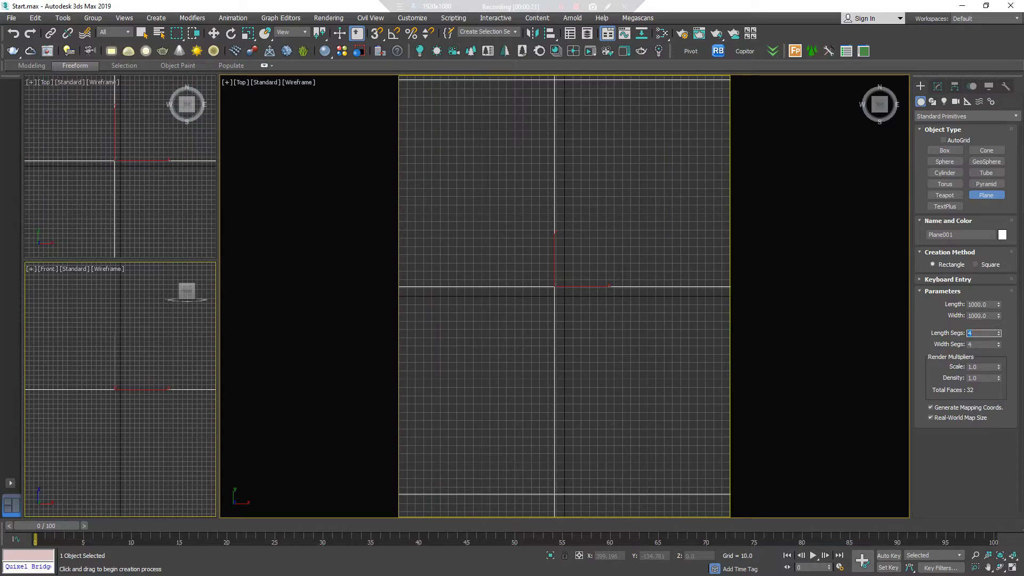
text(1)
key(Tab)
text(1)
key(Return)
scroll(735, 234, down, 3)
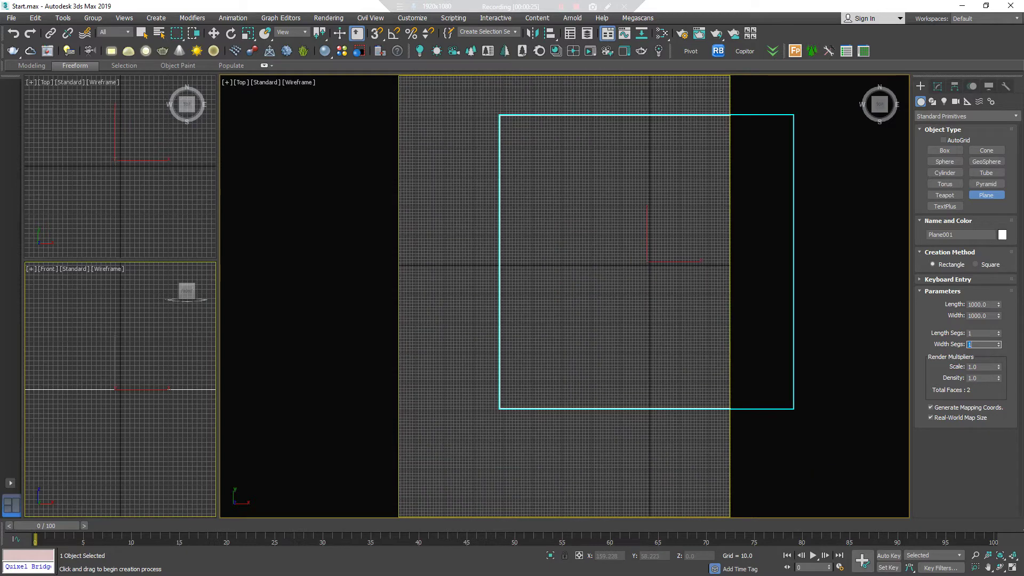
middle_drag(735, 234, 670, 250)
Step: Centre Plane001 on the origin by setting X and Y to 0 in Move Transform Type-In
key(w)
key(F12)
text(0)
key(Tab)
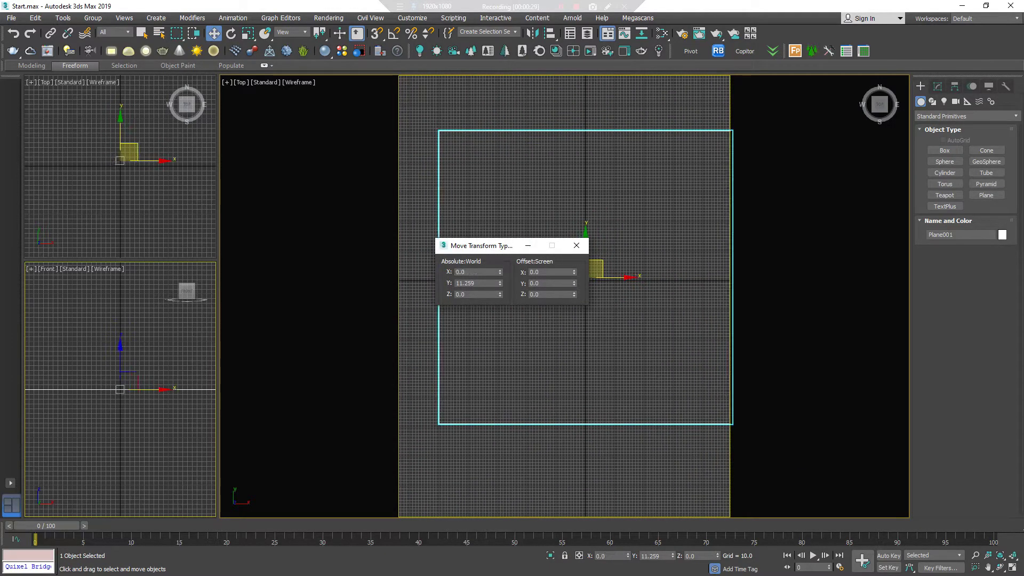
text(0)
key(Return)
click(576, 245)
scroll(560, 280, down, 3)
middle_drag(560, 279, 495, 296)
click(495, 295)
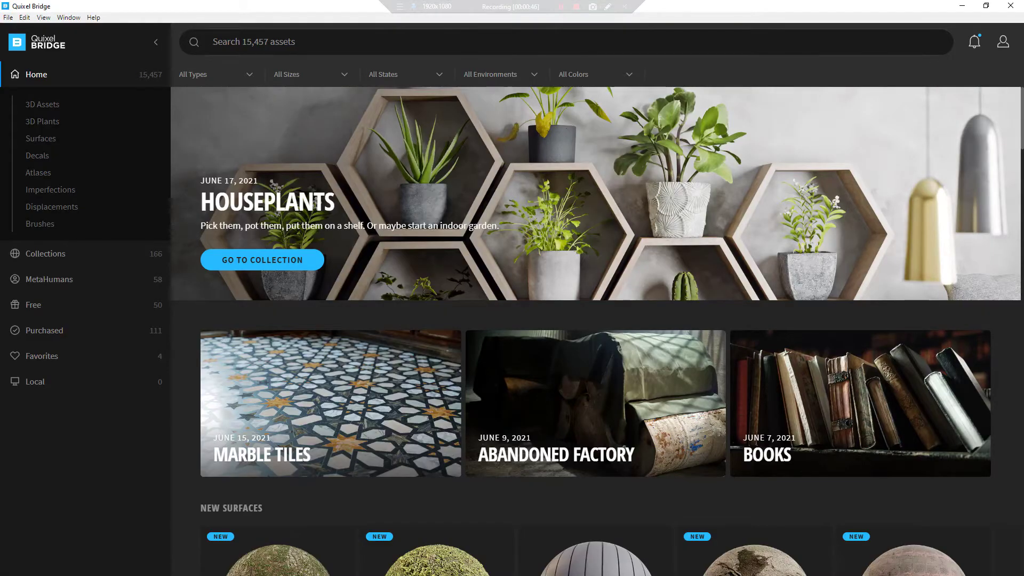
Step: Search Quixel Bridge for 'grass' and filter the results to 3D Plants
text(grass)
key(Return)
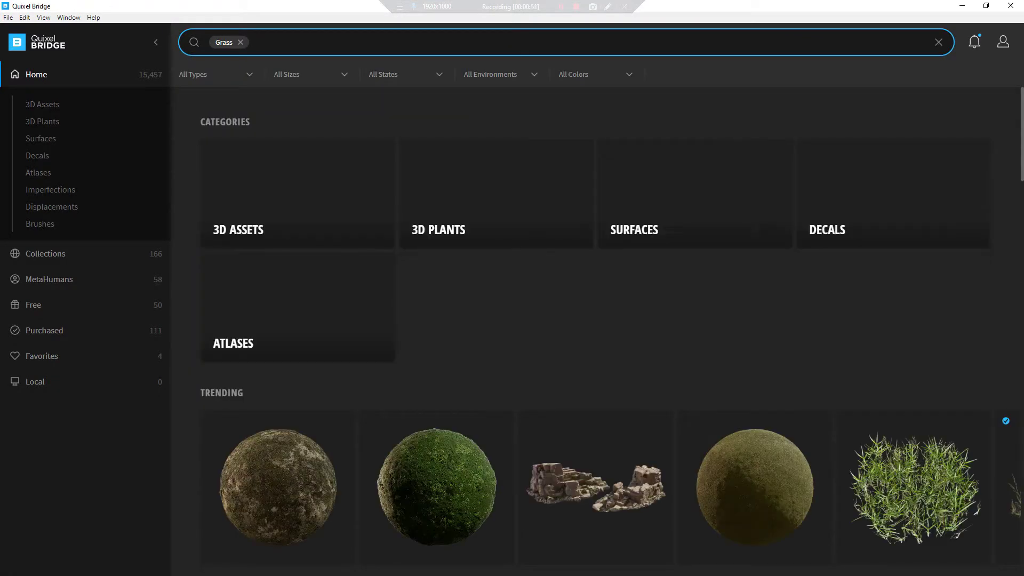
click(213, 74)
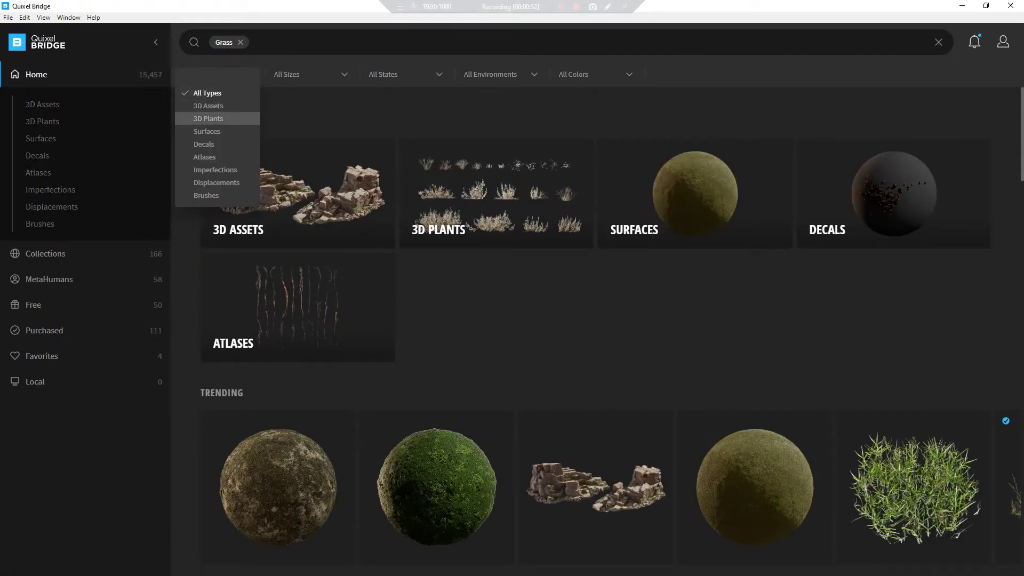
click(208, 119)
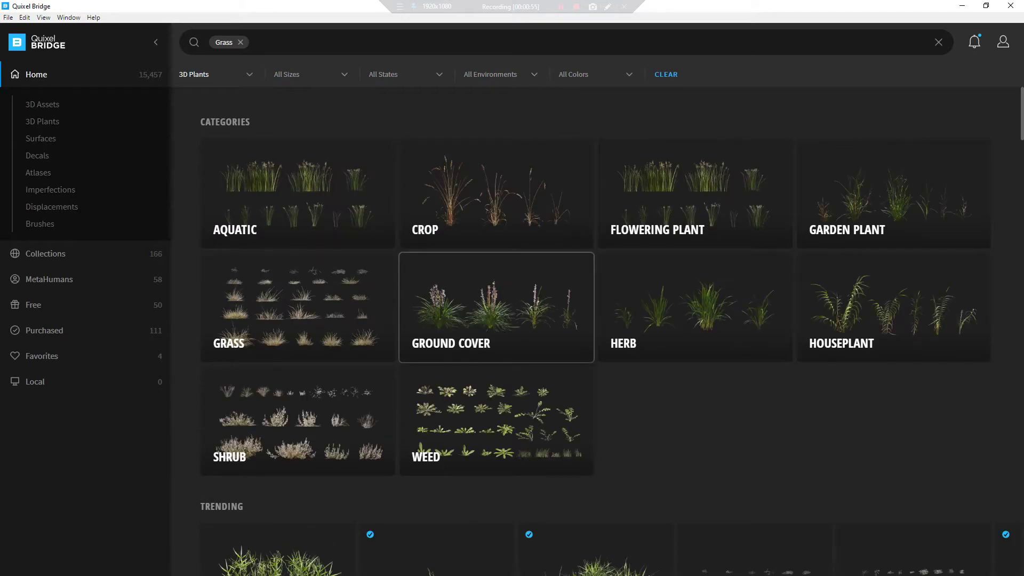
scroll(496, 299, down, 3)
scroll(693, 253, up, 2)
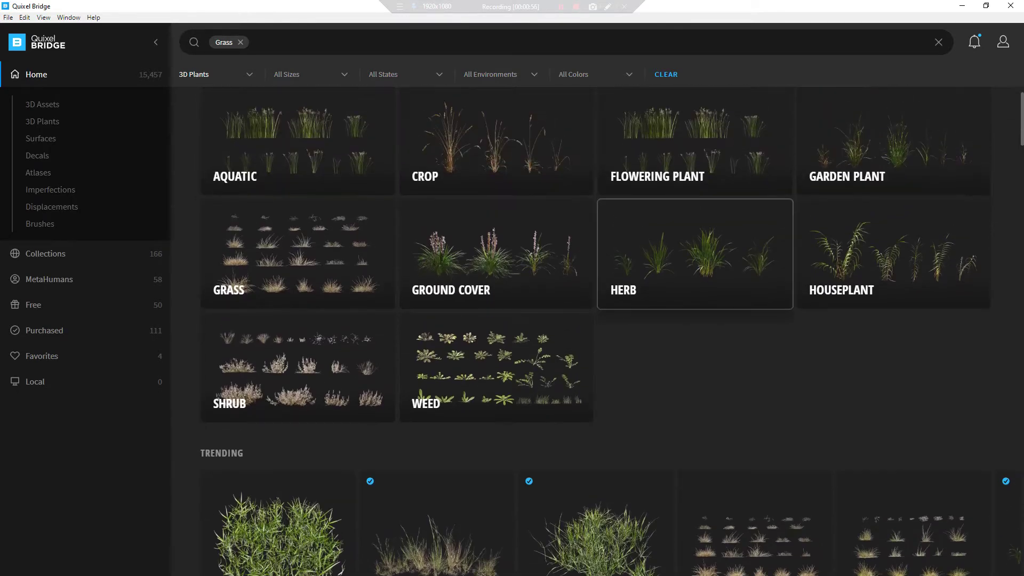
Step: Export the Lemongrass asset from the Herb category to 3ds Max, then minimize Bridge
click(693, 254)
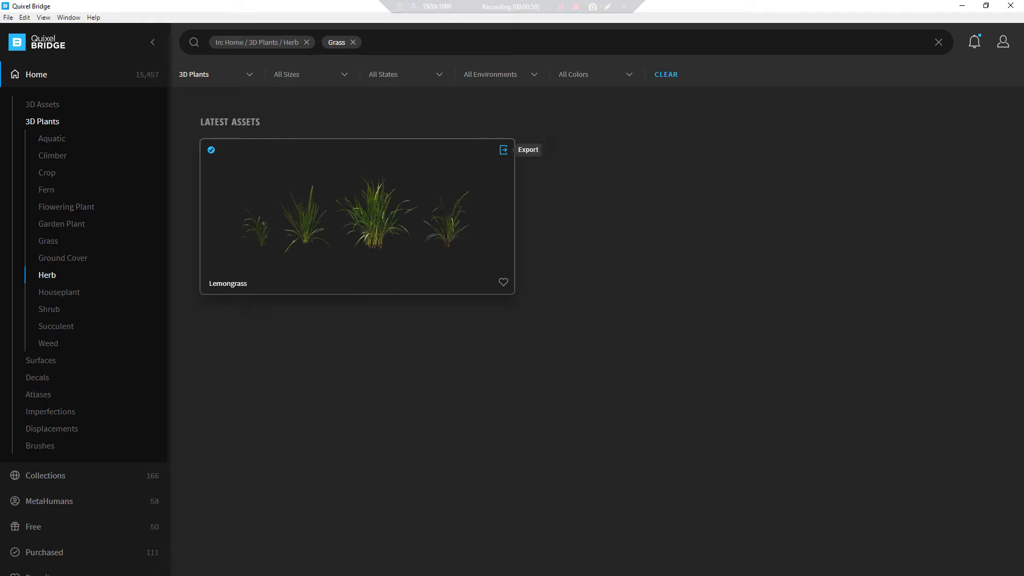
click(503, 150)
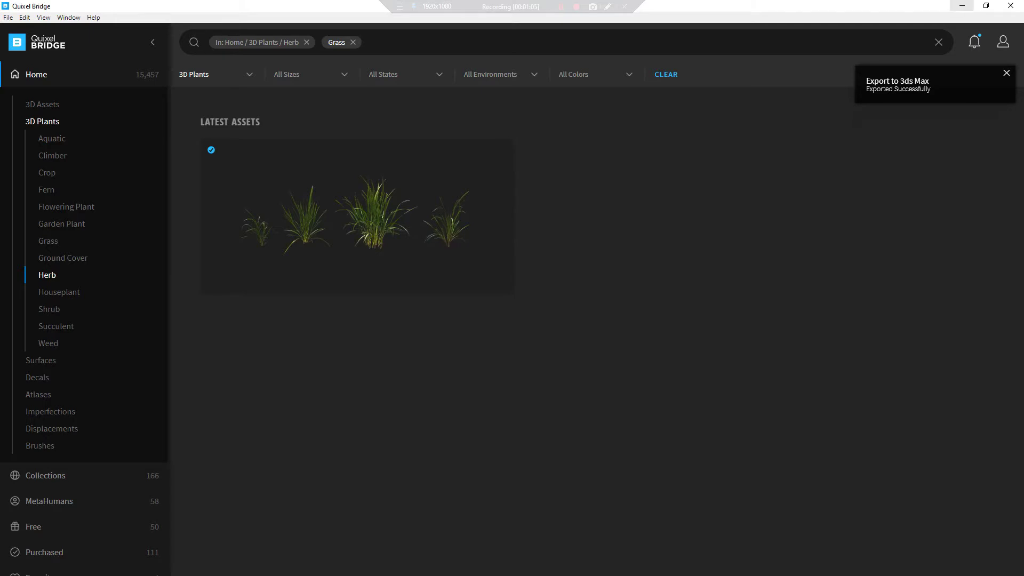
click(962, 6)
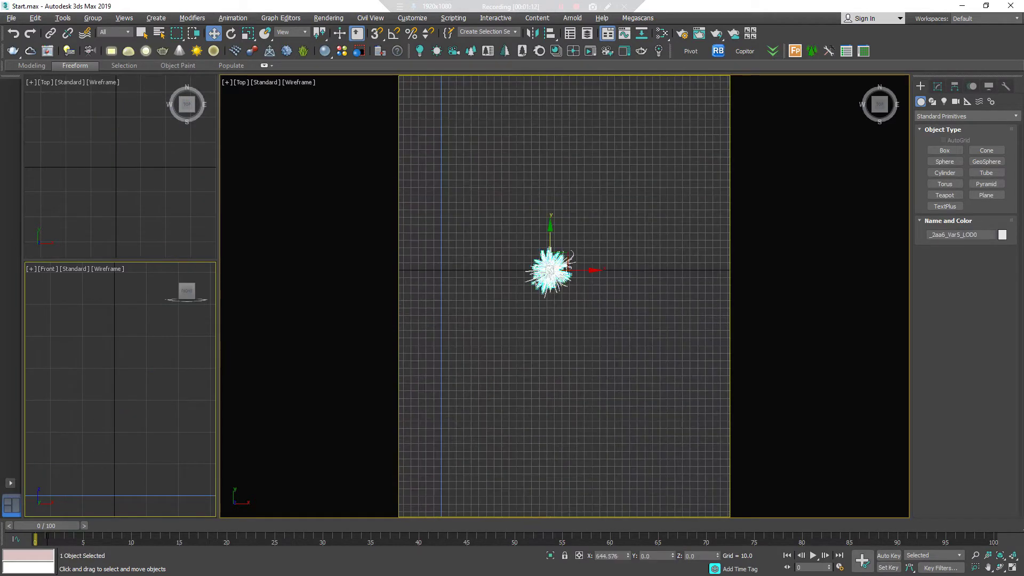
Step: Drag the overlapping lemongrass variants apart along Y in the Top viewport
drag(550, 240, 550, 192)
click(549, 269)
drag(550, 245, 550, 352)
click(550, 269)
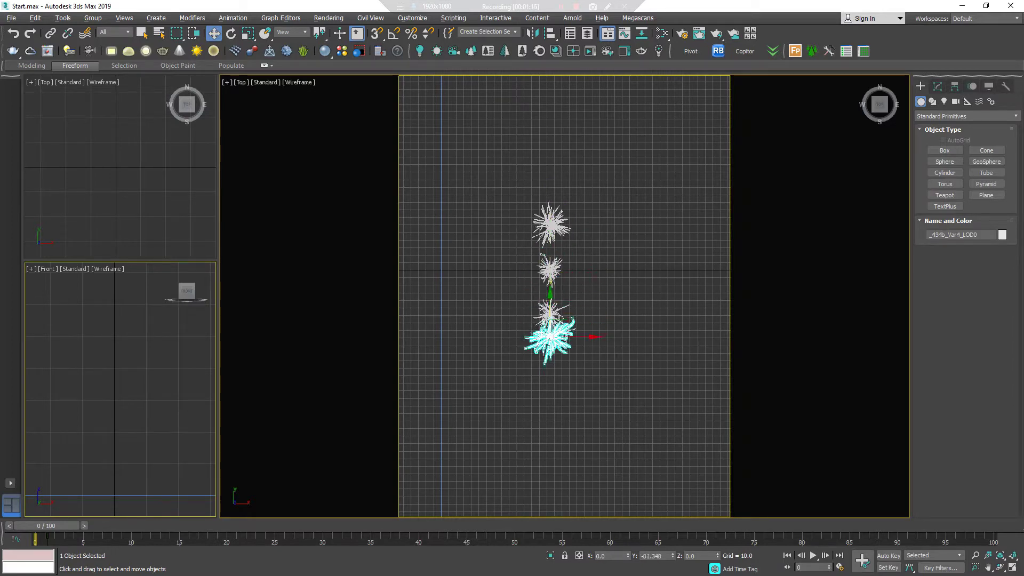
click(545, 262)
drag(550, 267, 550, 392)
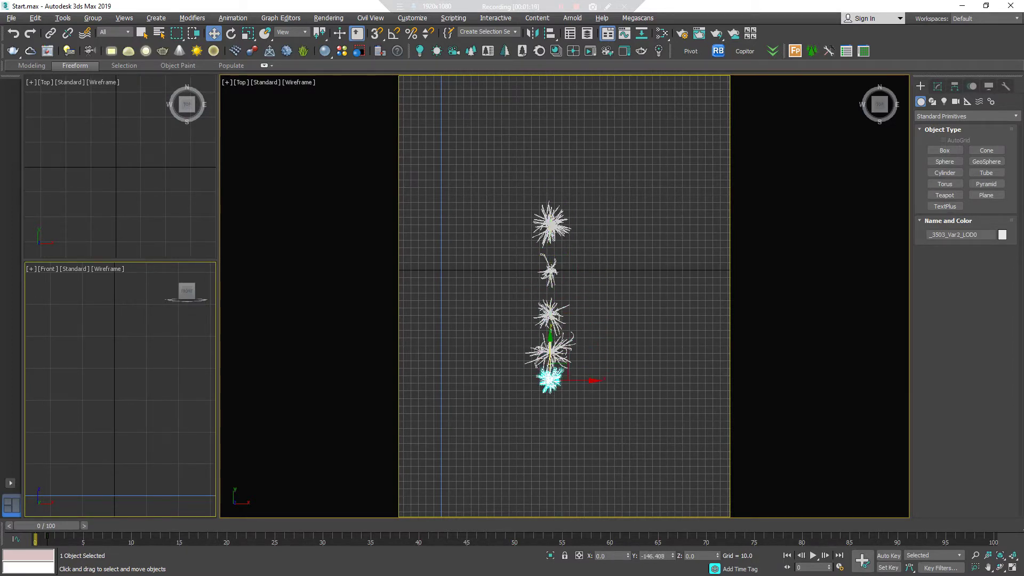
click(545, 261)
drag(550, 269, 594, 263)
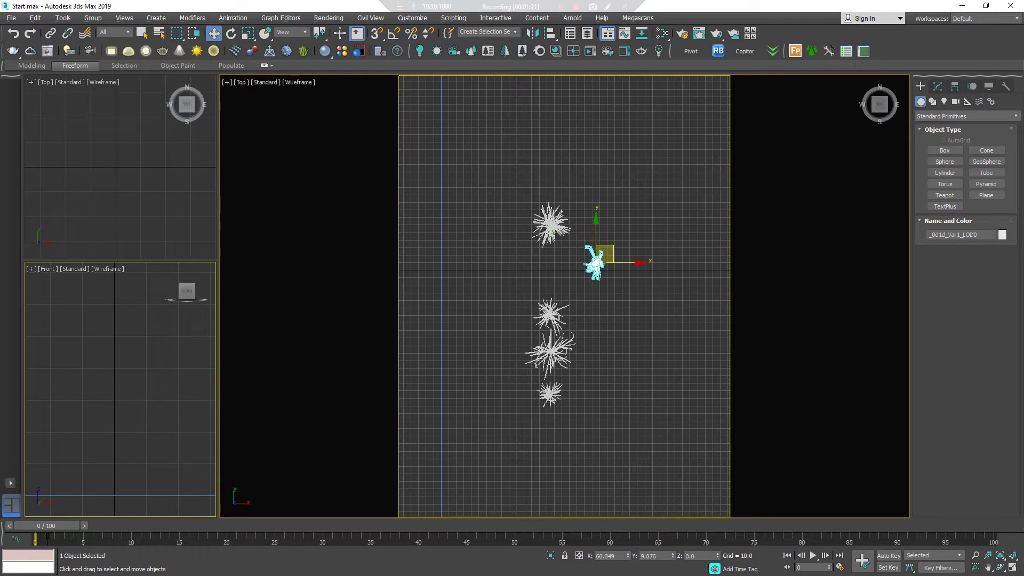
key(ctrl+z)
scroll(598, 292, down, 5)
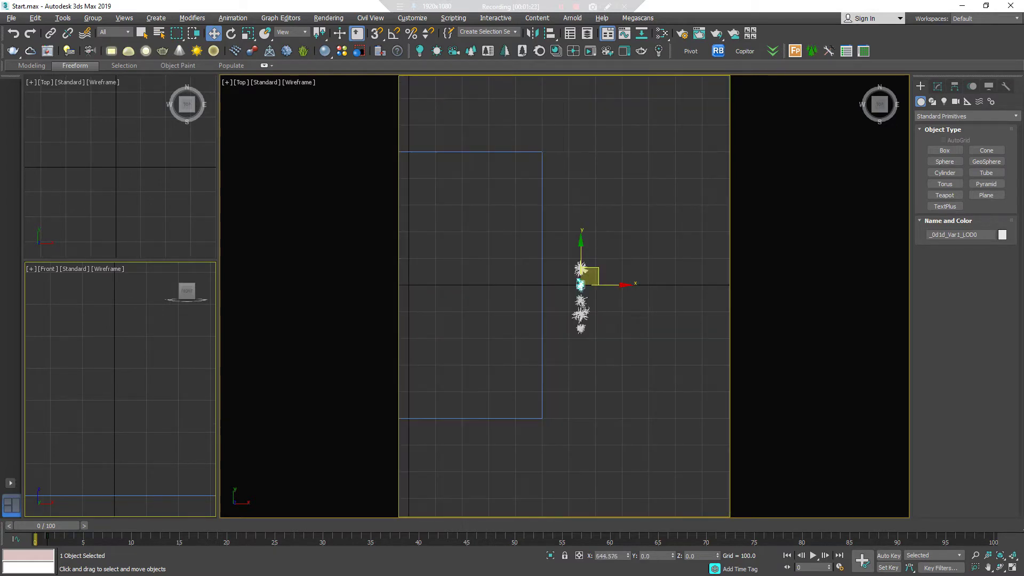
middle_drag(533, 294, 629, 288)
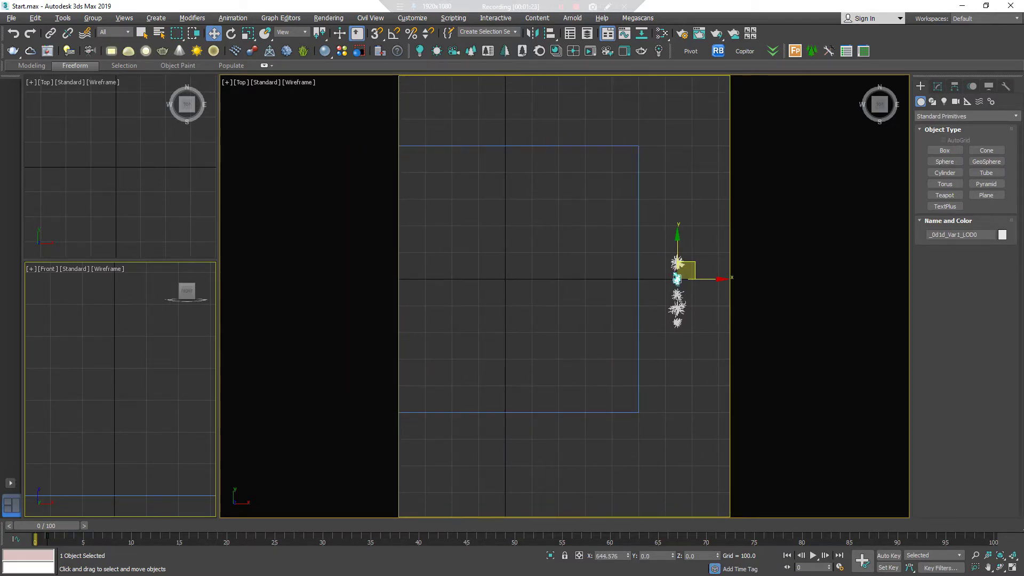
mouse_move(533, 293)
middle_down()
mouse_move(475, 282)
mouse_move(464, 266)
middle_up()
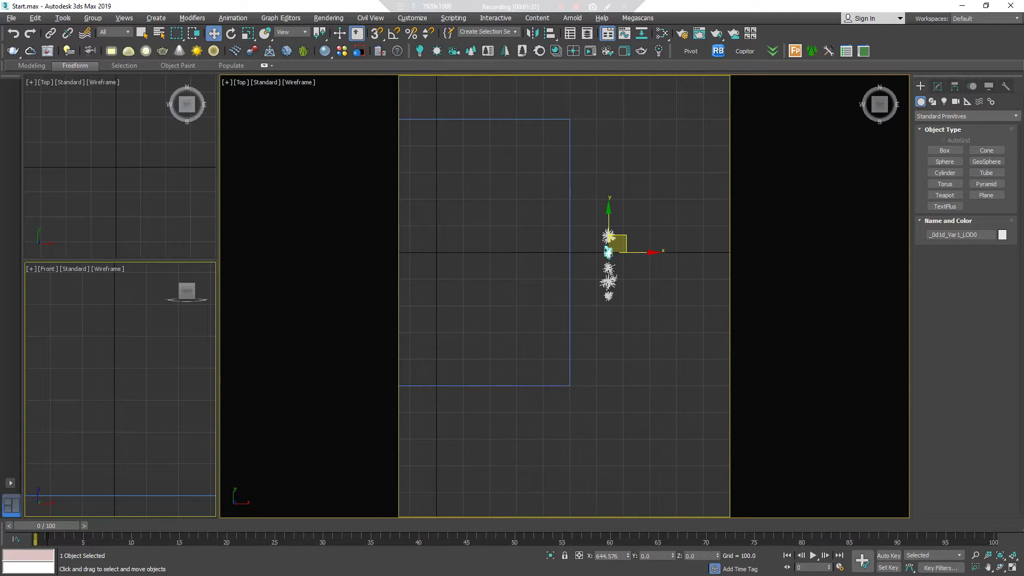
Step: Create a Corona Scatter with Plane001 as its distribute-on surface
click(464, 266)
middle_drag(465, 267, 421, 249)
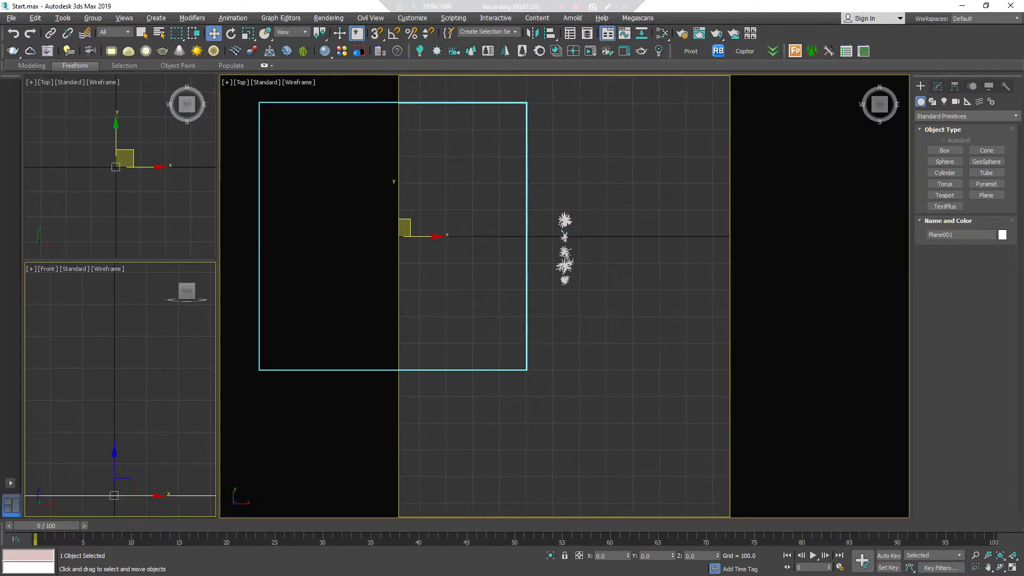
click(422, 249)
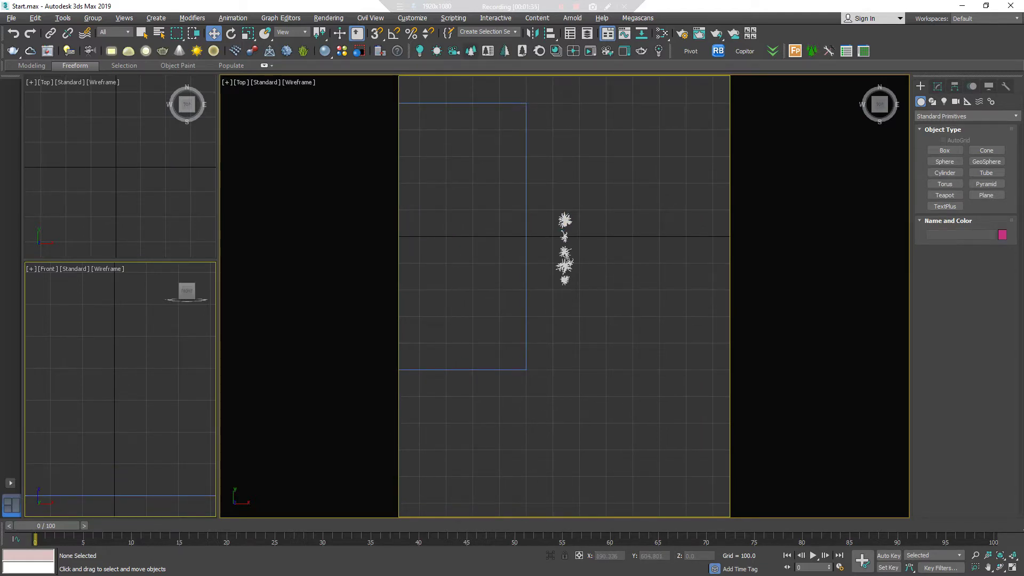
click(554, 308)
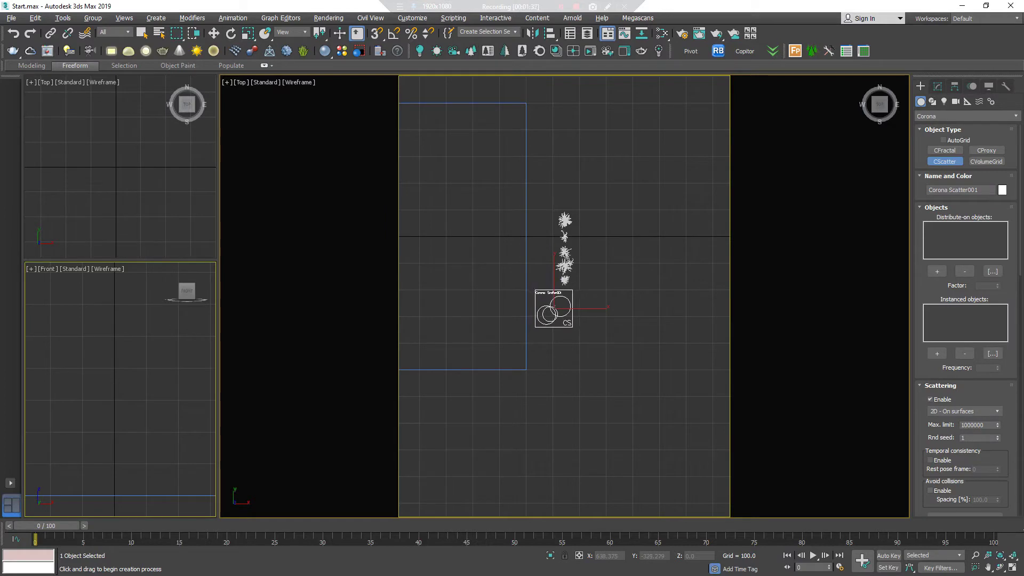
click(937, 272)
click(937, 86)
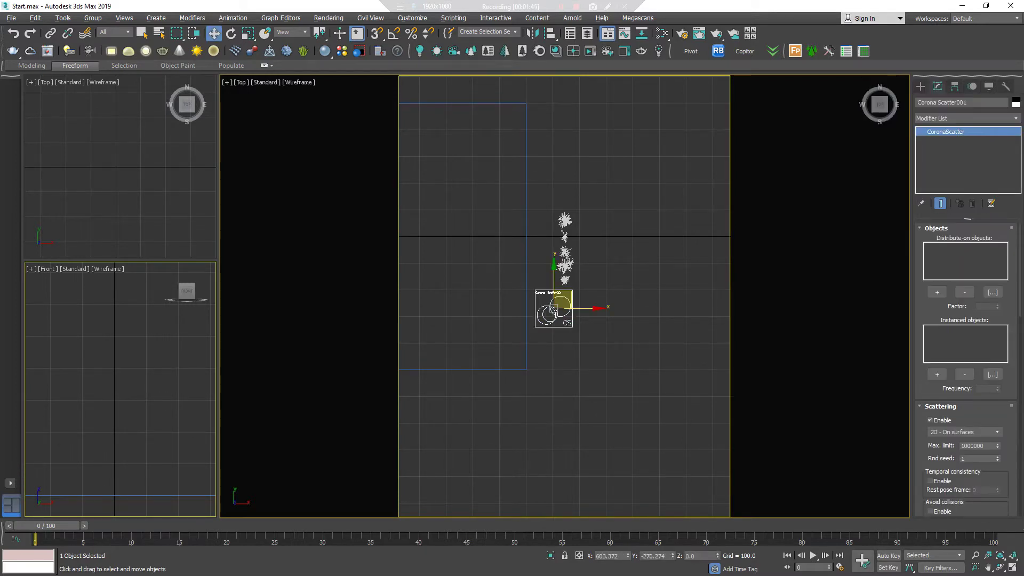
click(937, 292)
click(373, 240)
Step: Add the lemongrass variants to the scatter's Instanced objects list
click(937, 374)
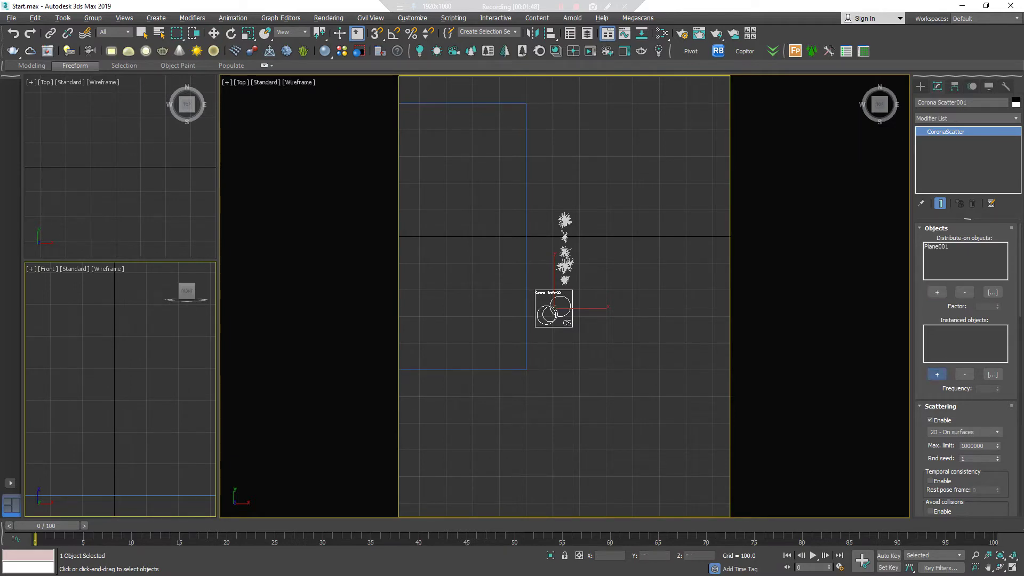
click(564, 220)
click(564, 277)
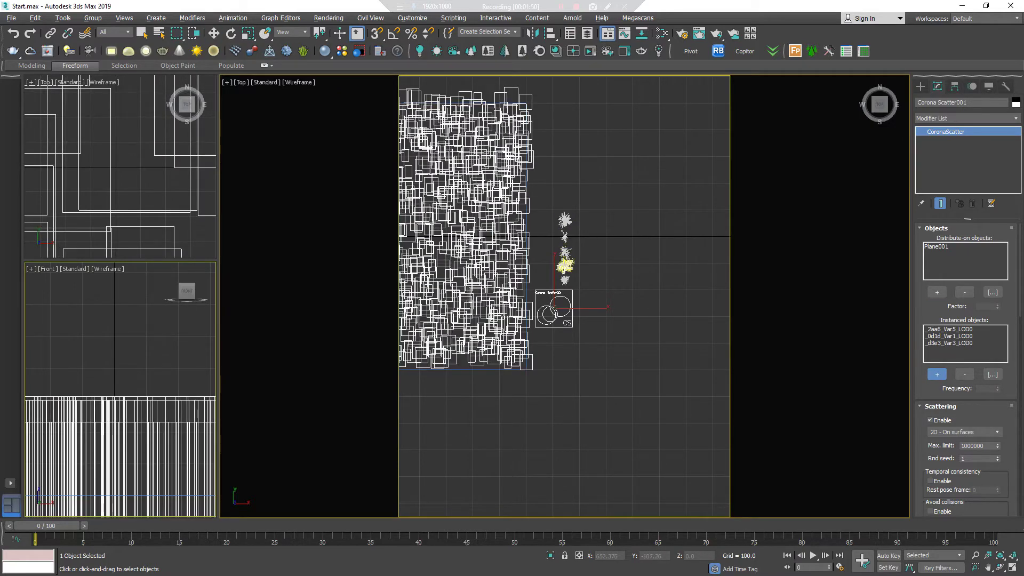
click(564, 253)
click(564, 236)
key(w)
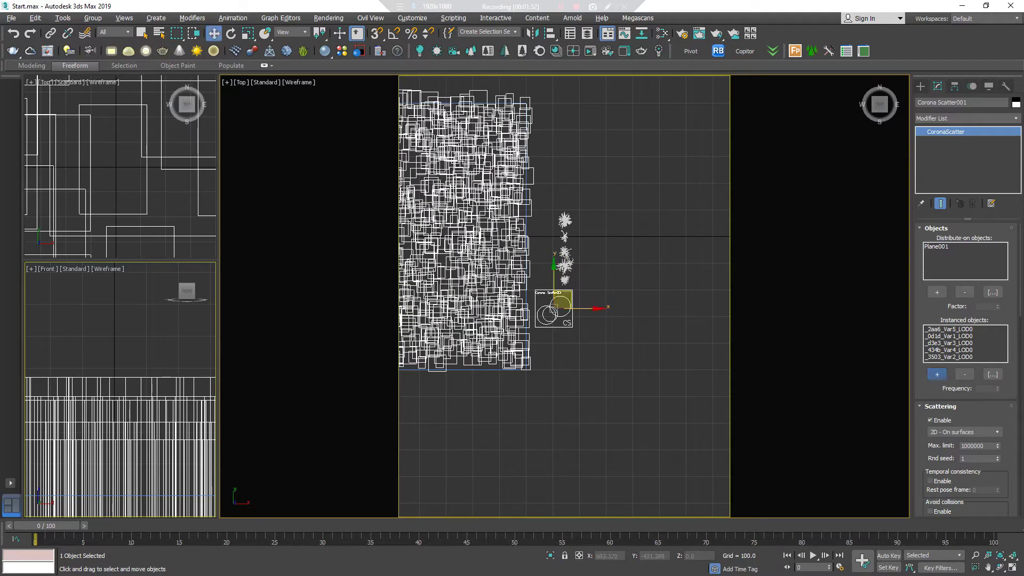
Step: Orbit over the scattered grass and switch the view to Perspective
scroll(504, 269, up, 2)
scroll(505, 269, up, 4)
alt+middle_drag(504, 269, 539, 251)
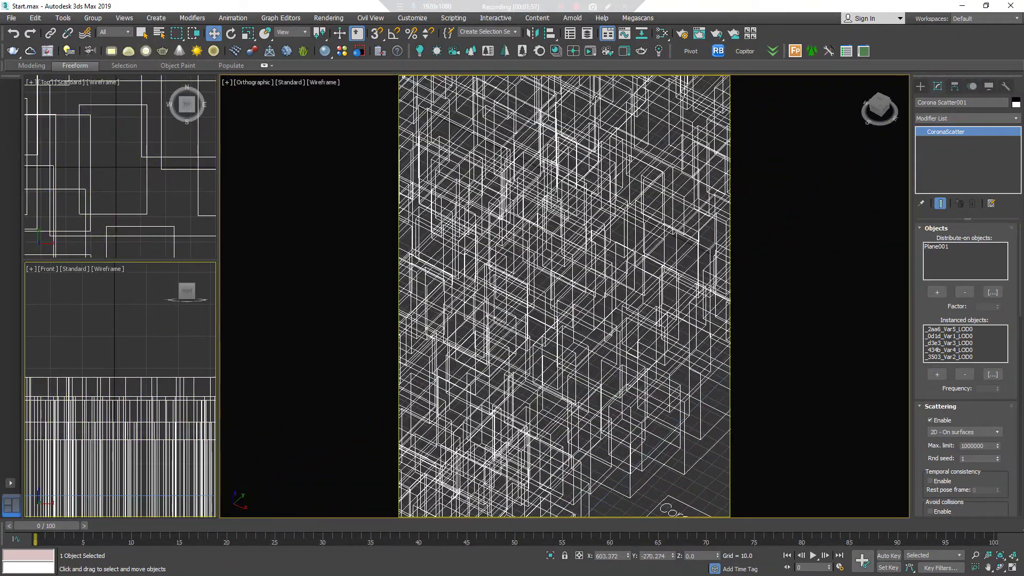
alt+middle_drag(539, 250, 723, 450)
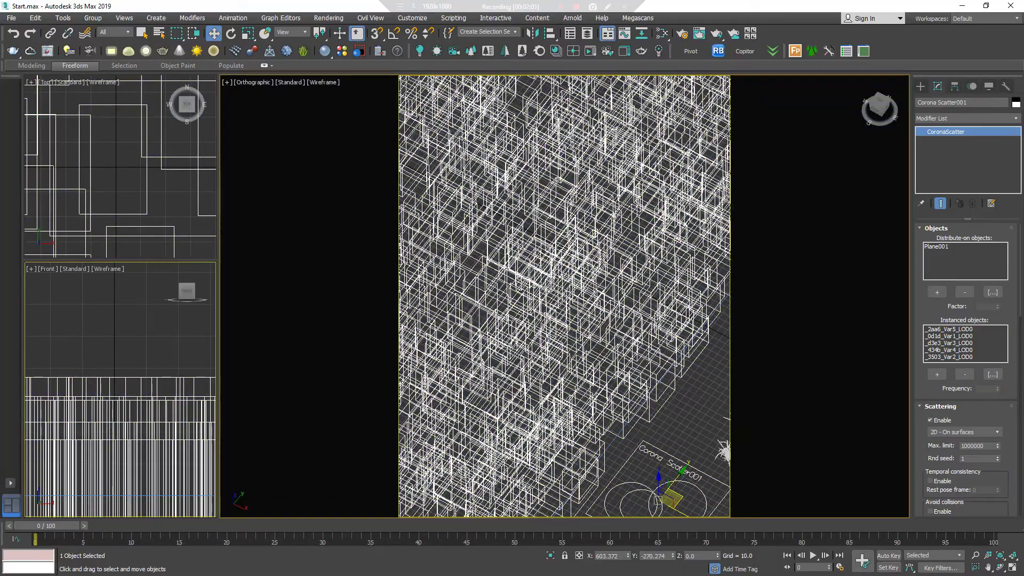
key(p)
scroll(723, 451, up, 3)
scroll(723, 450, up, 3)
scroll(723, 450, up, 2)
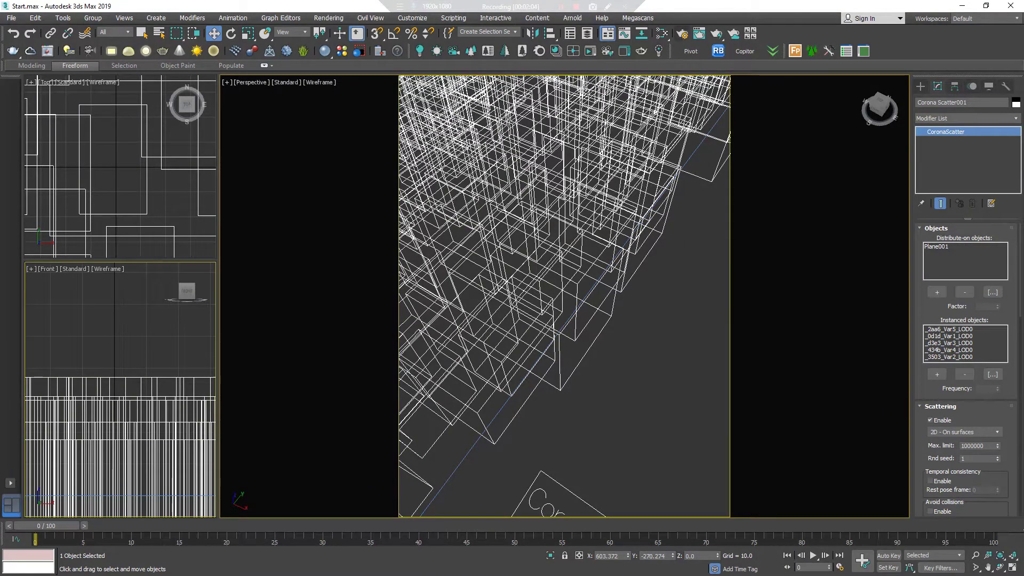
Step: Override all scene materials with a new CoronaMtl and lock rendering to the Perspective view
click(683, 34)
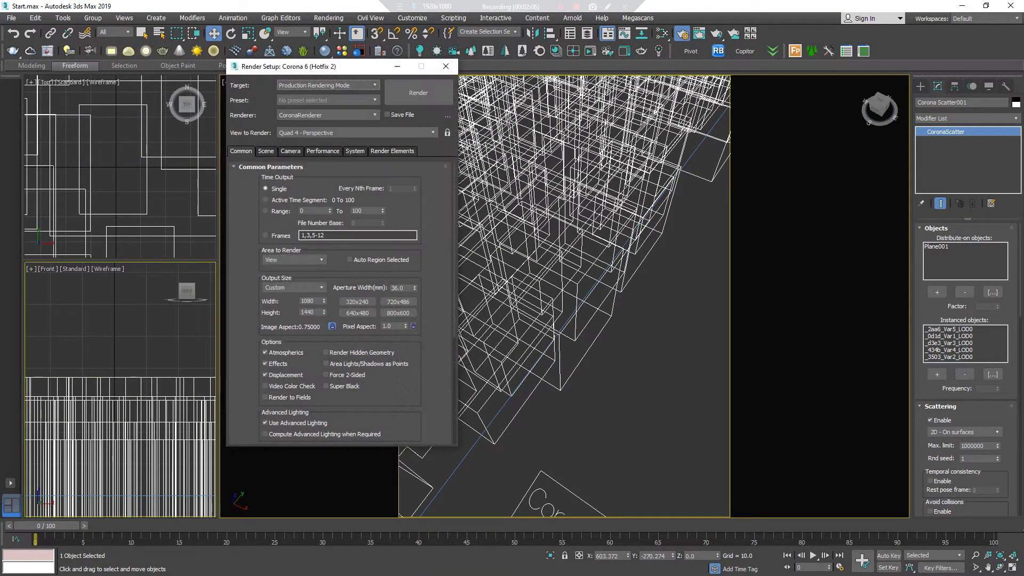
click(265, 151)
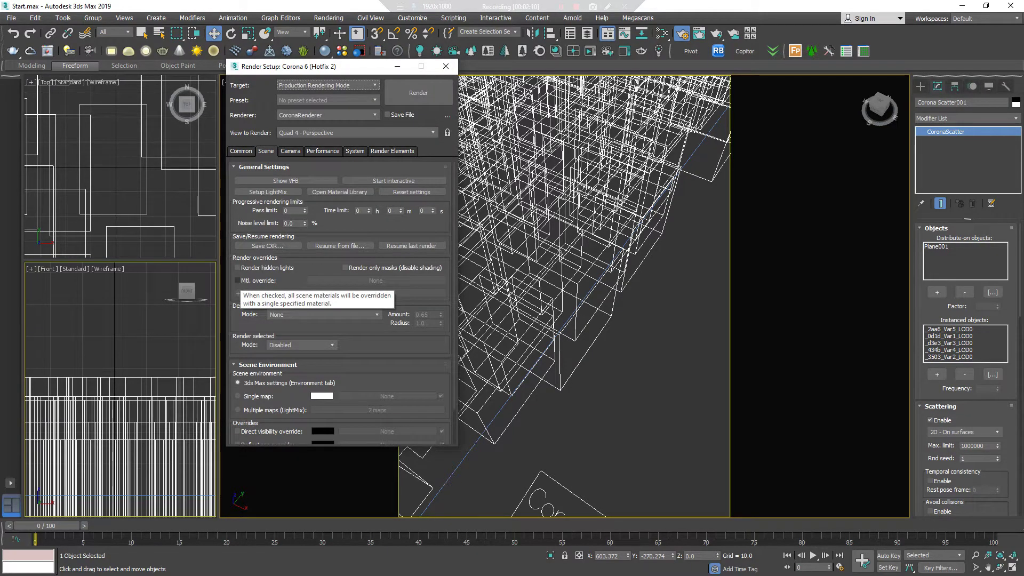
click(237, 280)
click(376, 280)
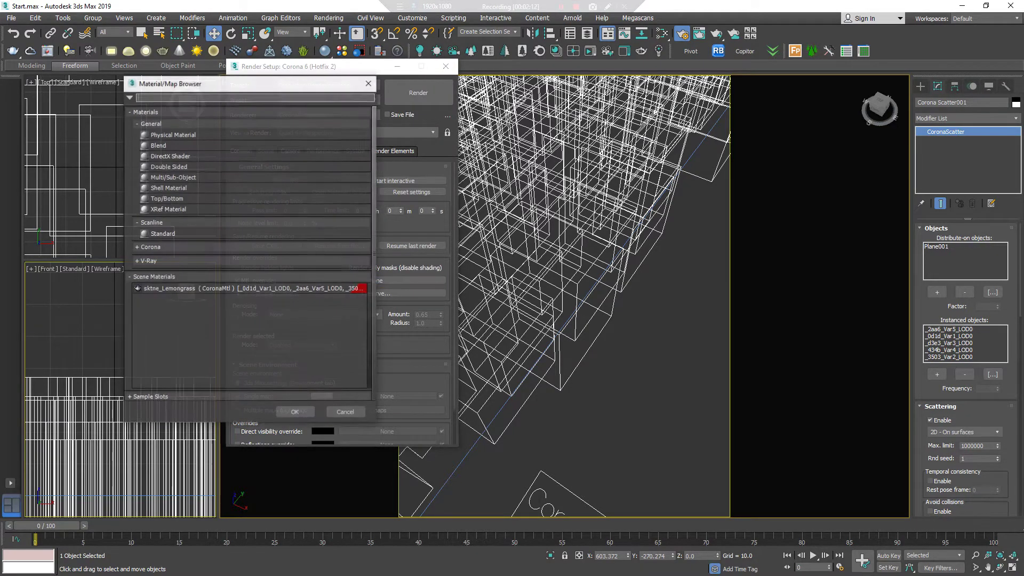
click(150, 247)
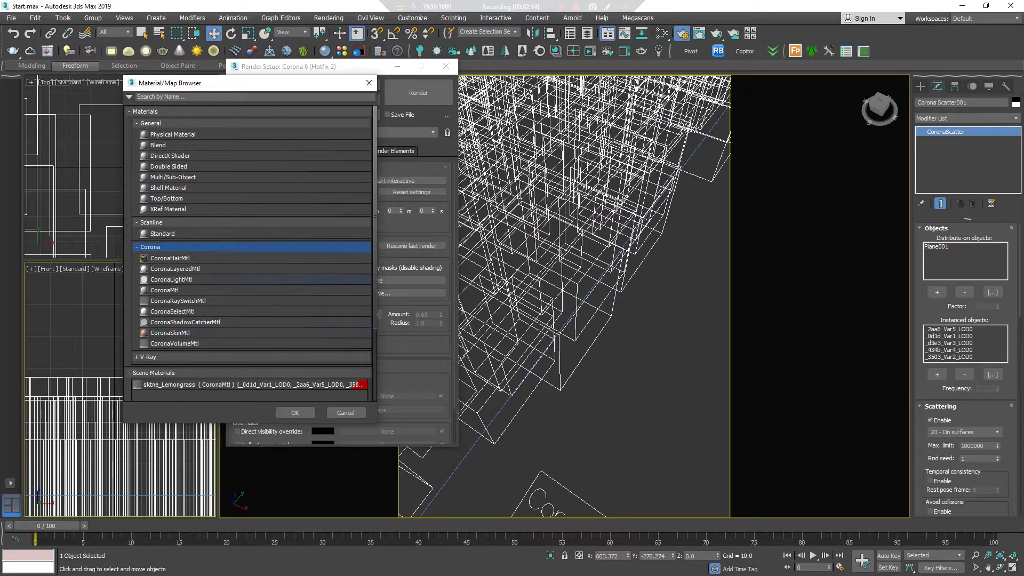
double_click(165, 290)
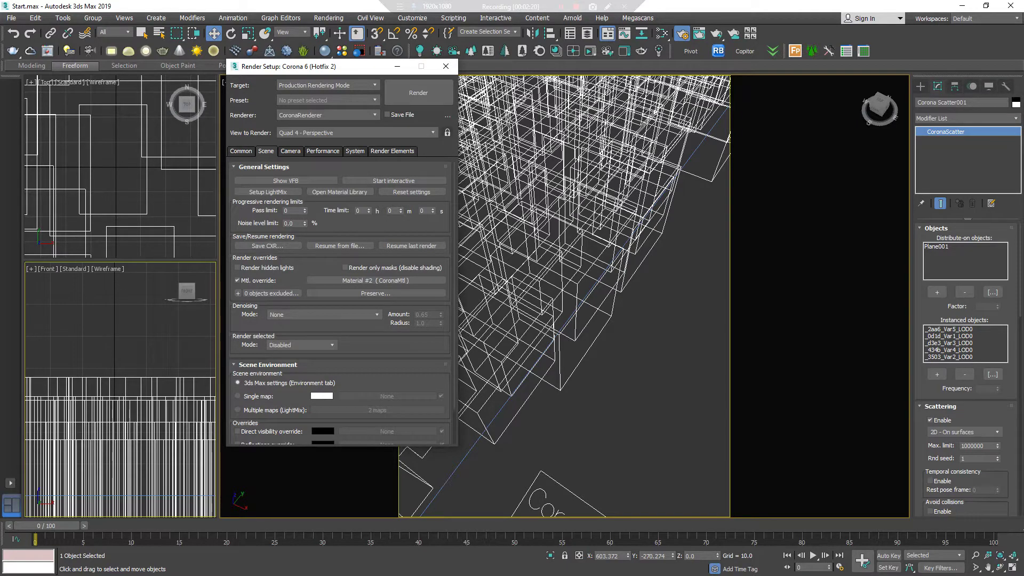
click(447, 133)
key(ctrl+d)
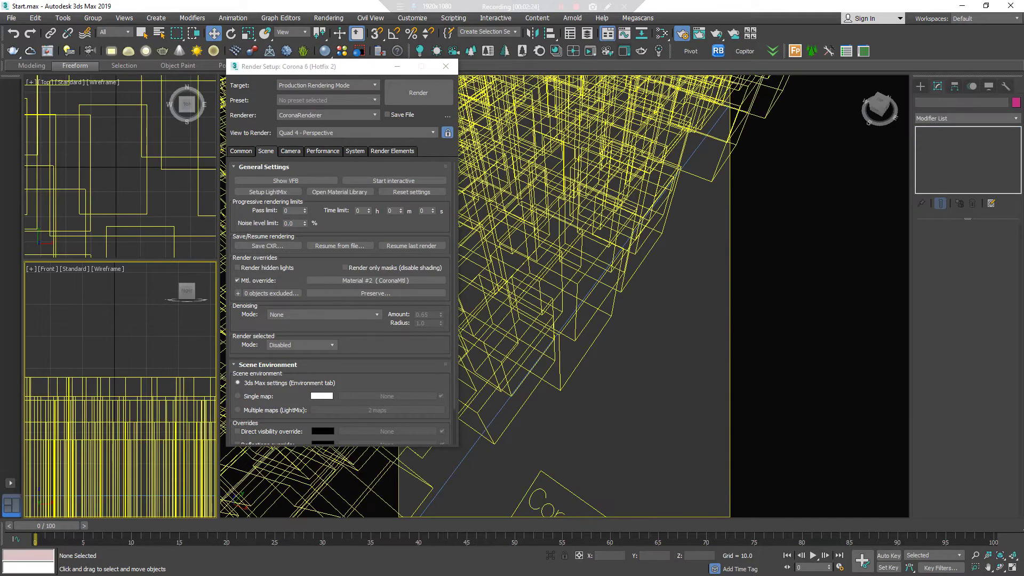
Step: Start a Corona interactive render in the Front viewport, then stop it
click(573, 50)
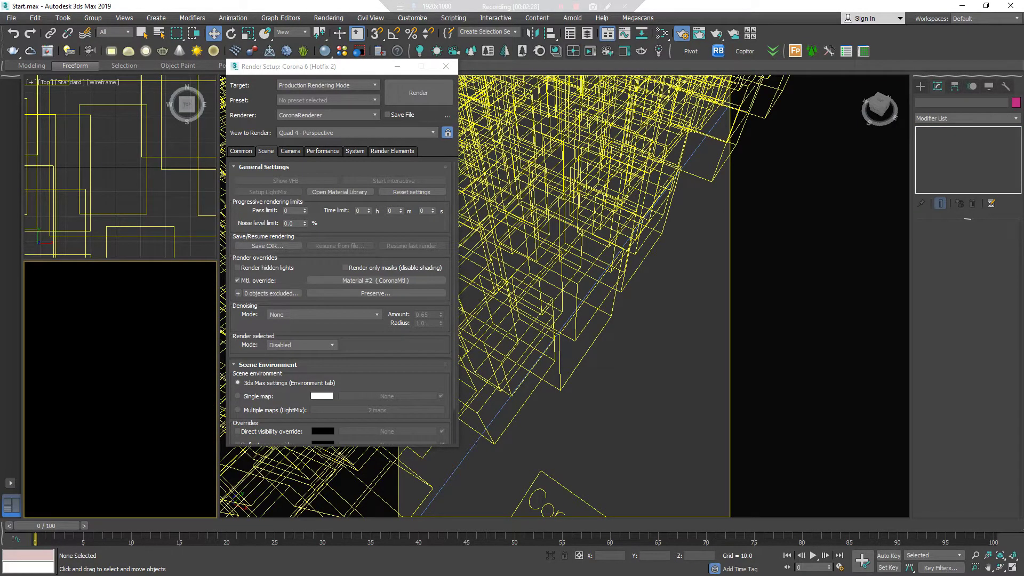
scroll(566, 296, down, 5)
scroll(565, 296, down, 3)
scroll(565, 296, up, 2)
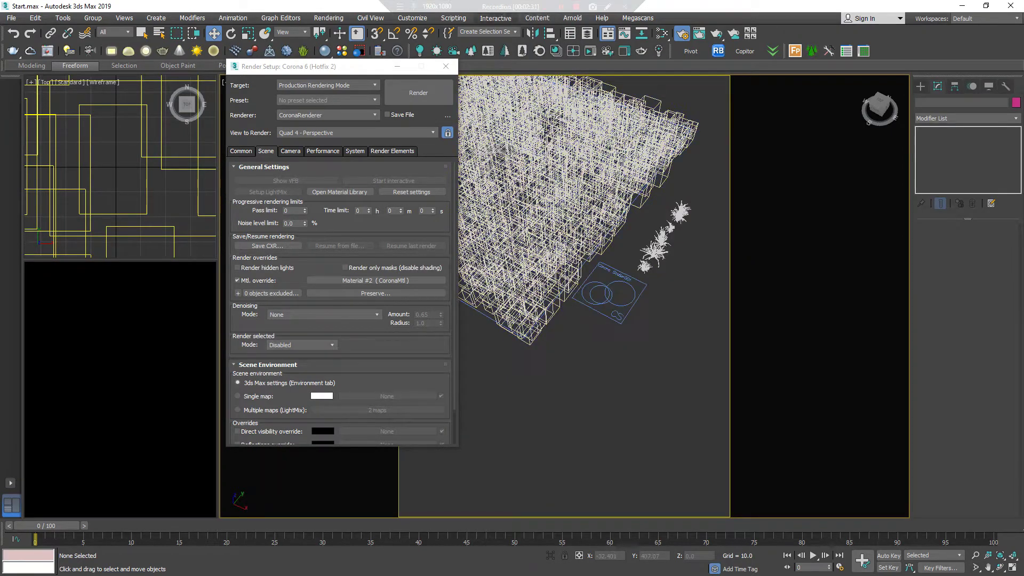
right_click(142, 302)
click(155, 344)
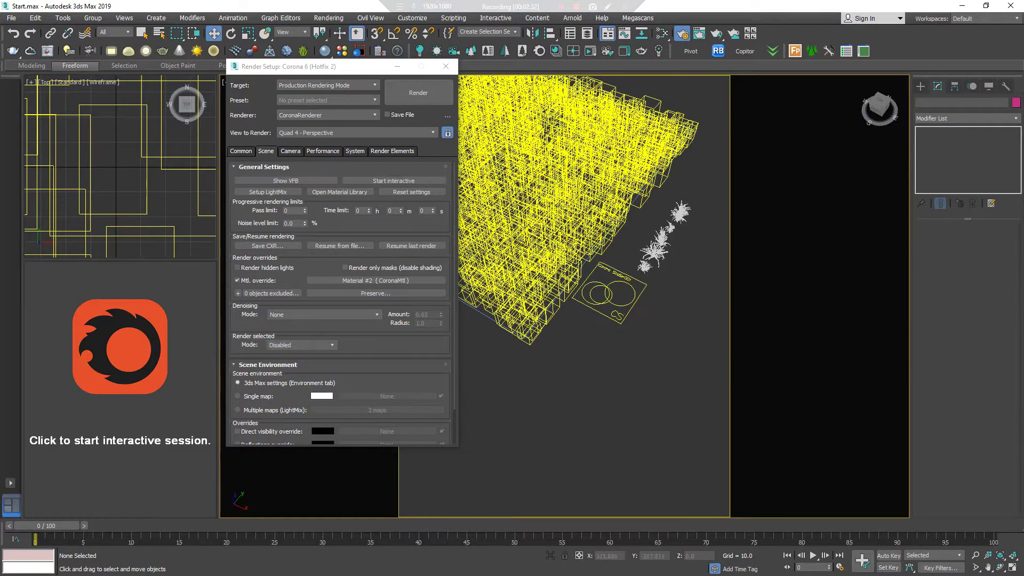
Step: Zoom out the viewports, deselect everything, and close Render Setup
scroll(120, 166, down, 3)
scroll(120, 167, down, 3)
scroll(120, 167, down, 2)
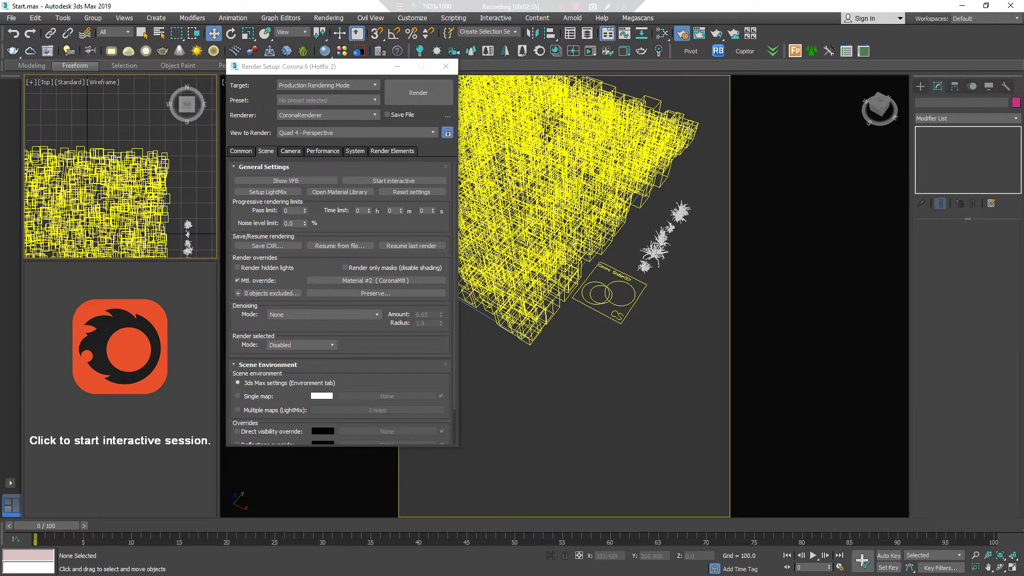
middle_drag(106, 133, 102, 154)
click(102, 154)
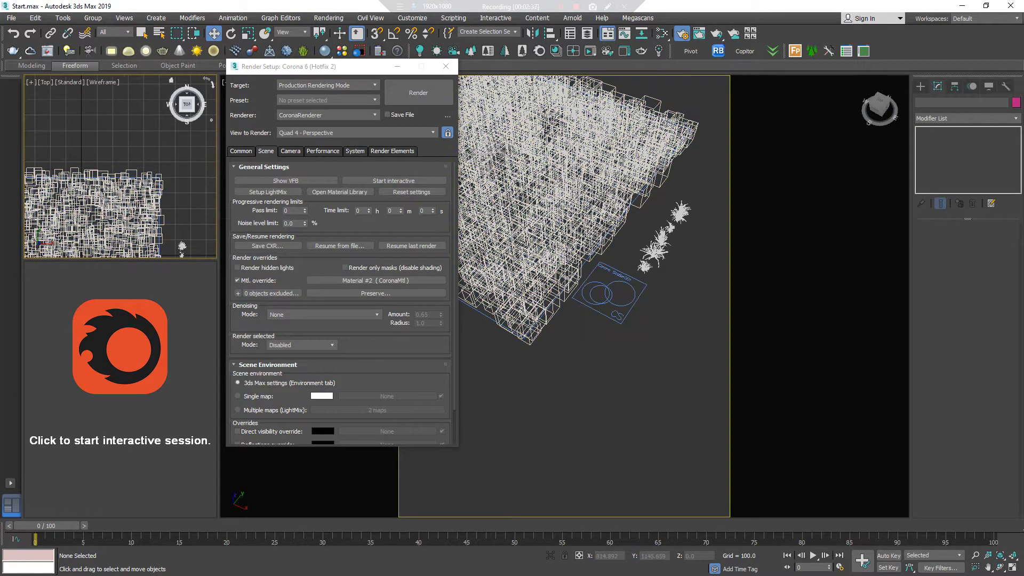
click(446, 66)
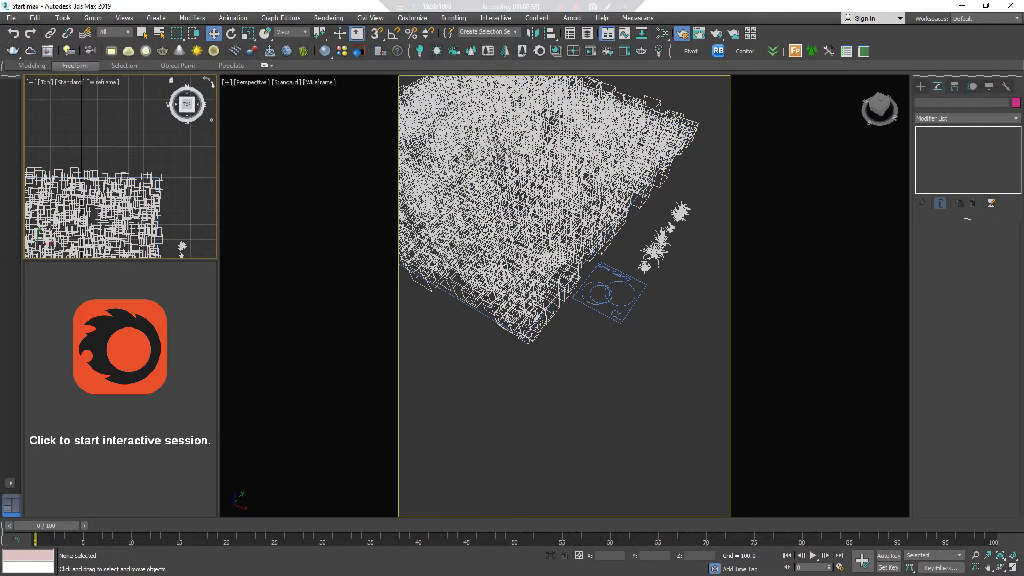
Step: Create a targeted CoronaSun over the scene in the Top viewport
click(436, 51)
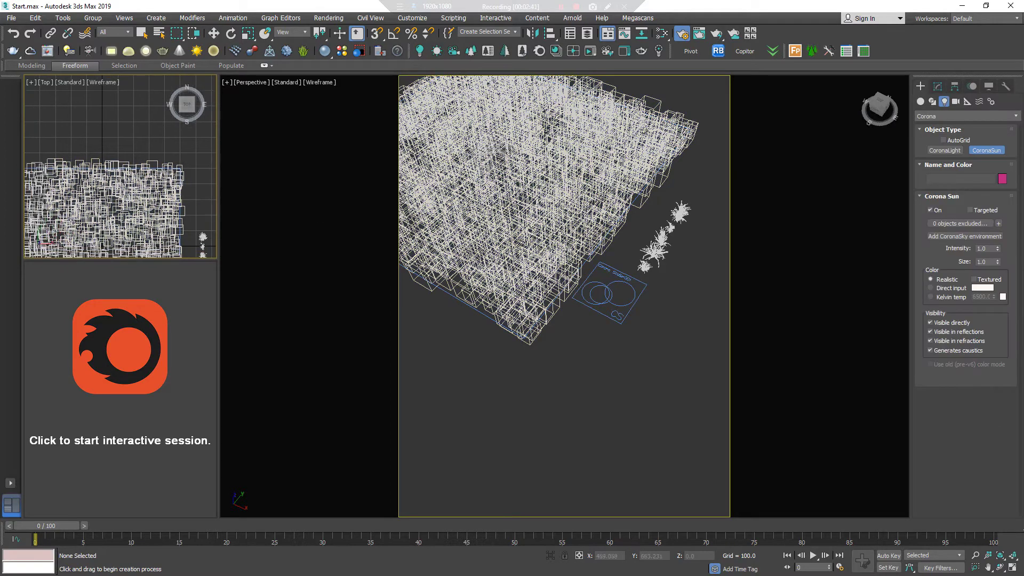
drag(128, 173, 153, 130)
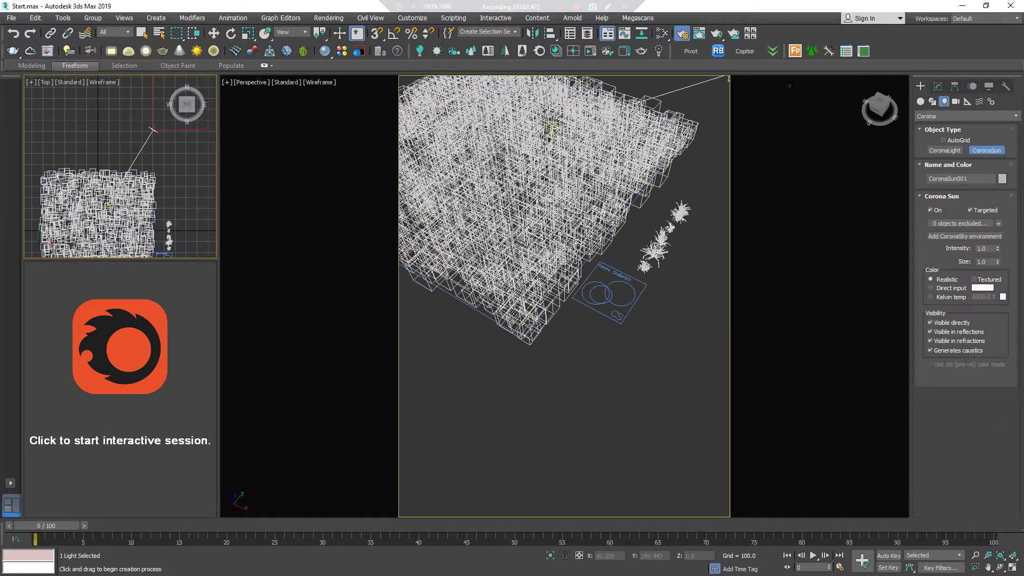
key(z)
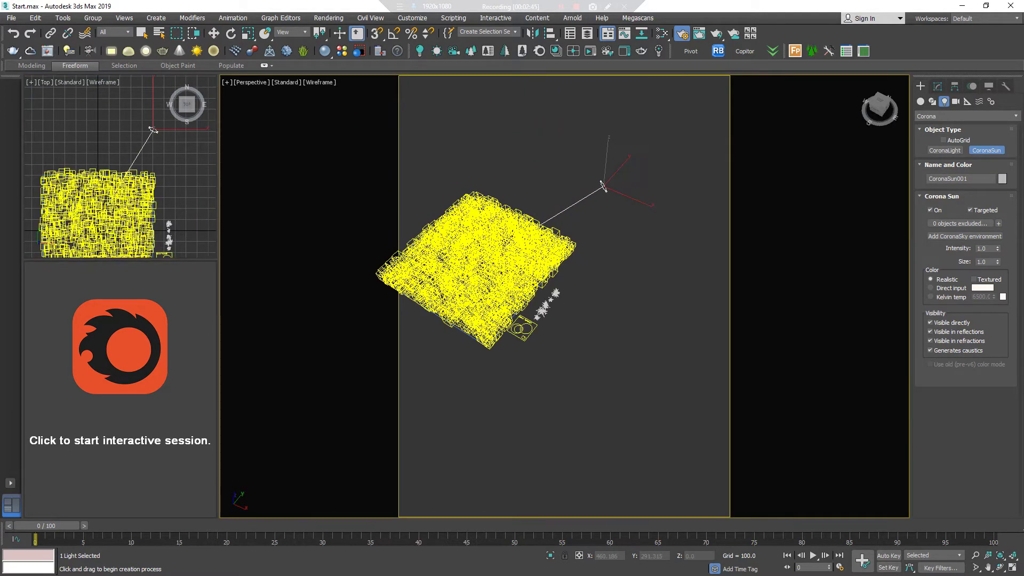
key(q)
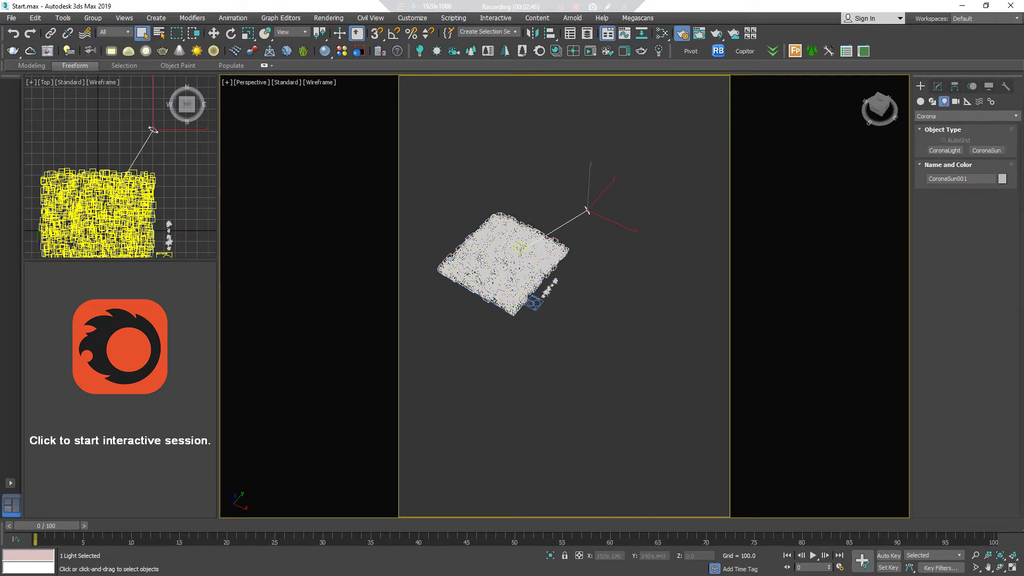
Step: Add a CoronaSky environment to the sun and start the interactive render preview
click(938, 86)
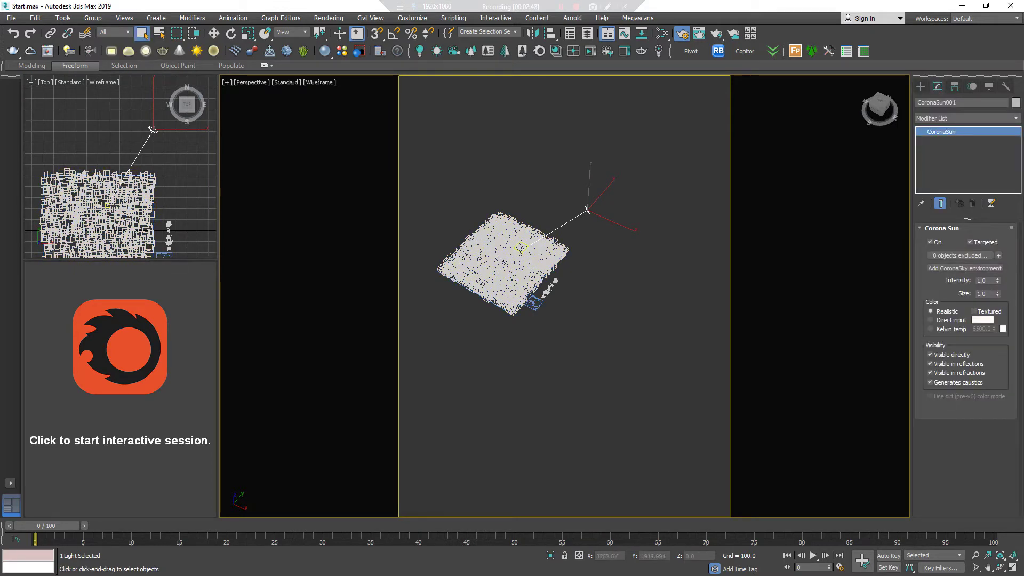
click(964, 268)
scroll(552, 217, up, 5)
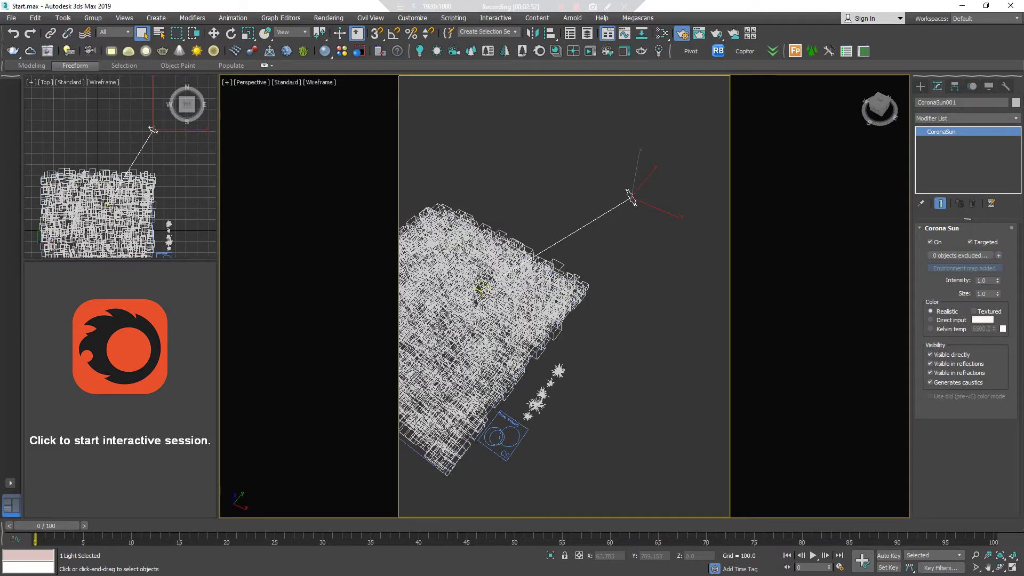
click(152, 267)
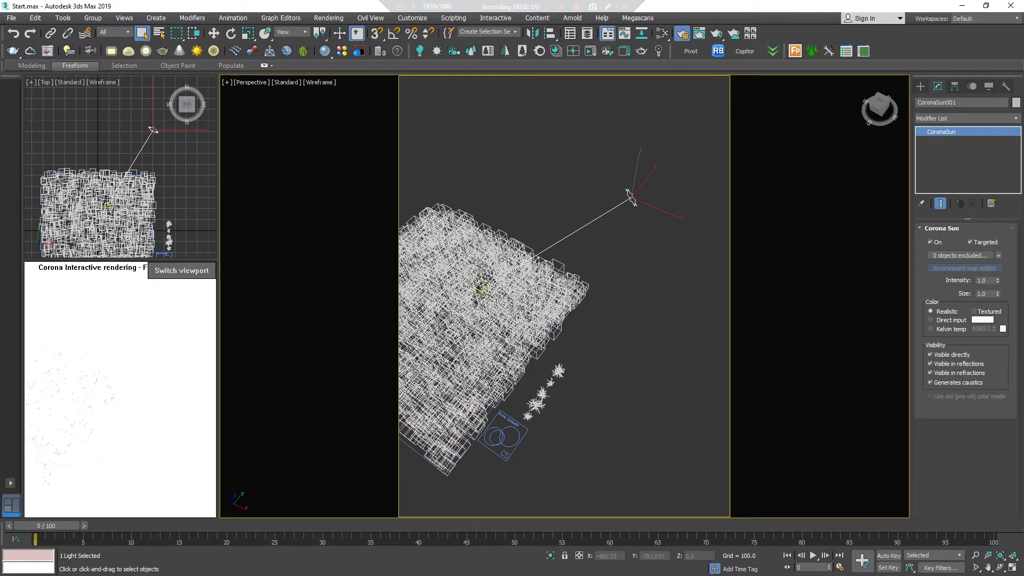
Step: Set Highlight compress to 999 and restart the interactive render preview
right_click(156, 326)
click(184, 360)
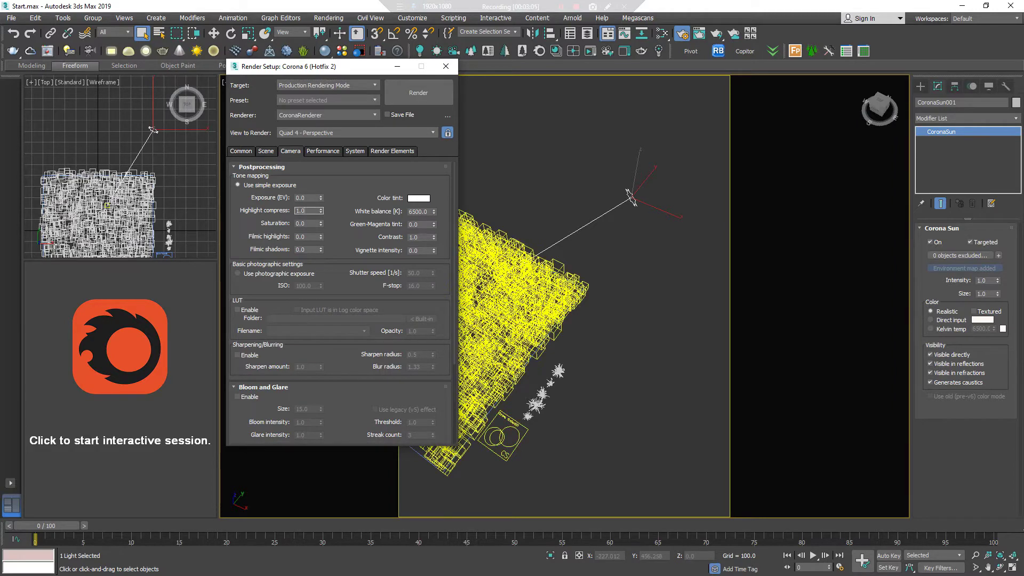
text(999)
key(Return)
click(120, 441)
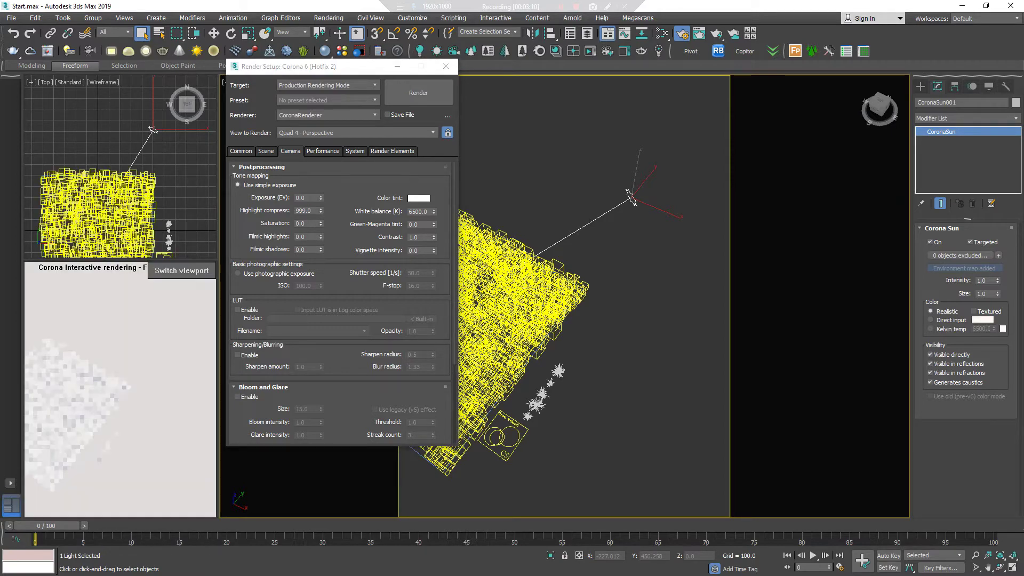
scroll(469, 298, up, 3)
scroll(469, 299, up, 3)
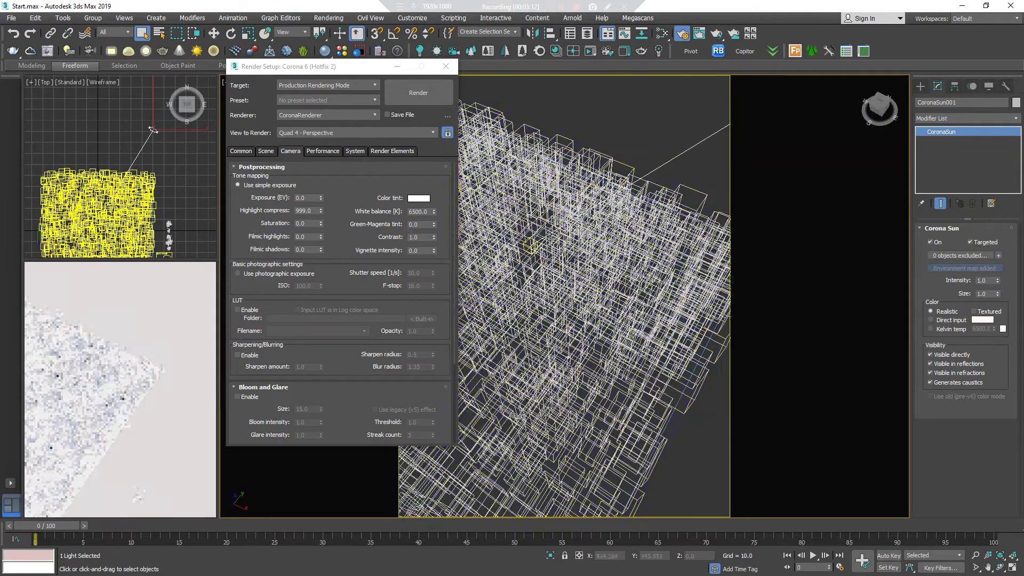
scroll(469, 299, up, 3)
scroll(470, 299, up, 2)
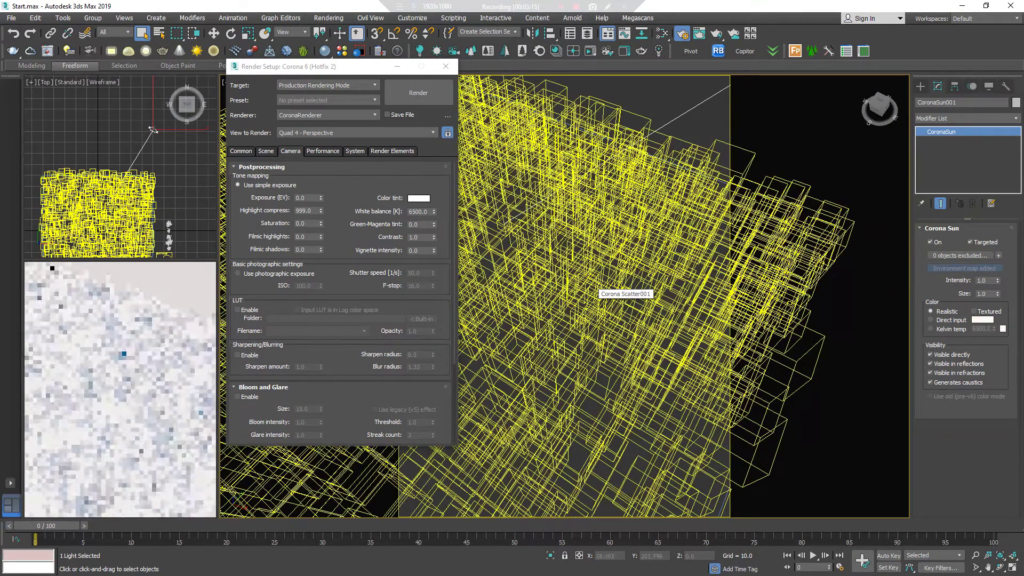
Step: Review the Performance tab settings and box-select the five grass plants
click(323, 151)
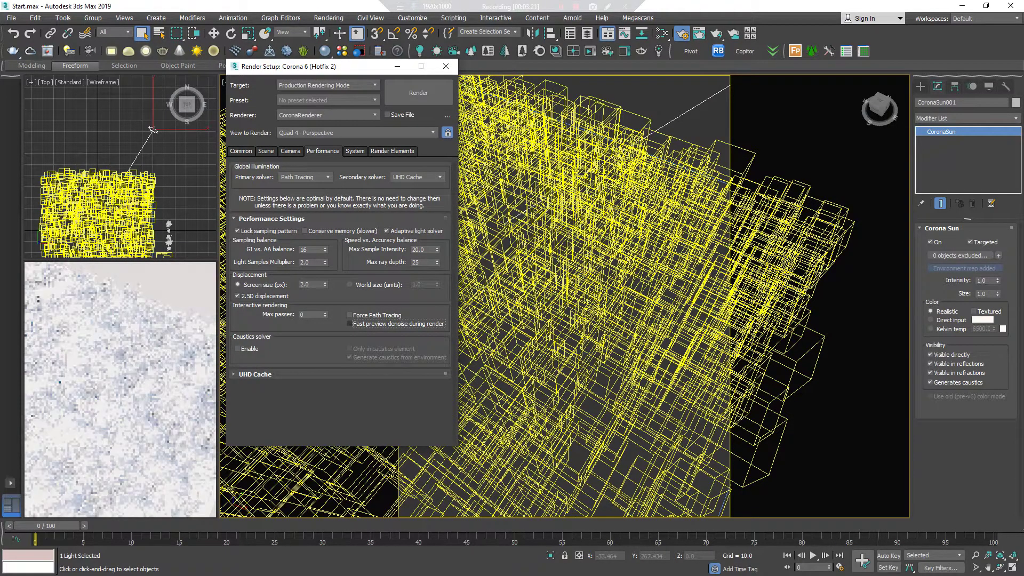
scroll(619, 291, up, 3)
scroll(618, 290, up, 3)
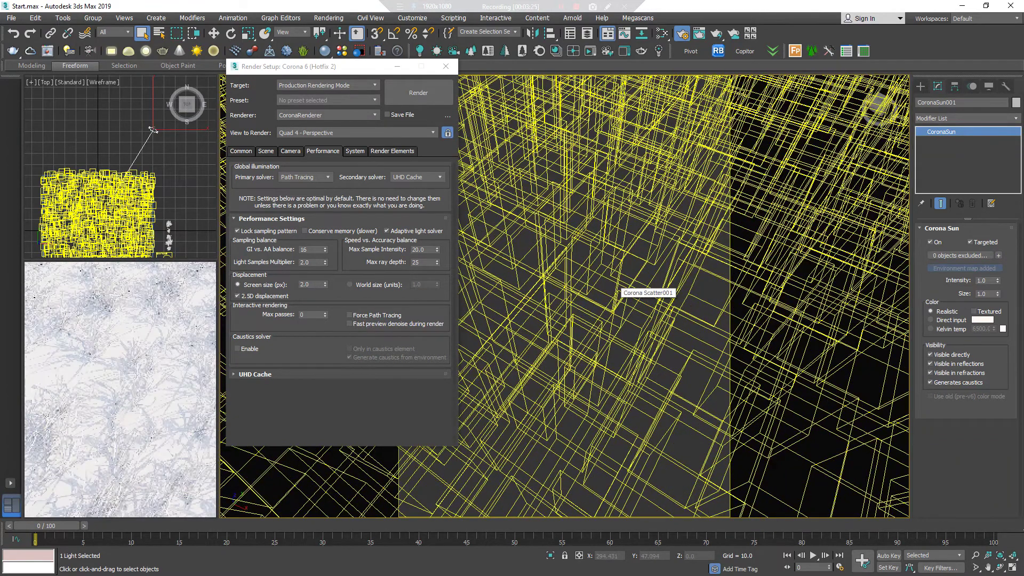
scroll(619, 291, up, 3)
scroll(619, 290, up, 3)
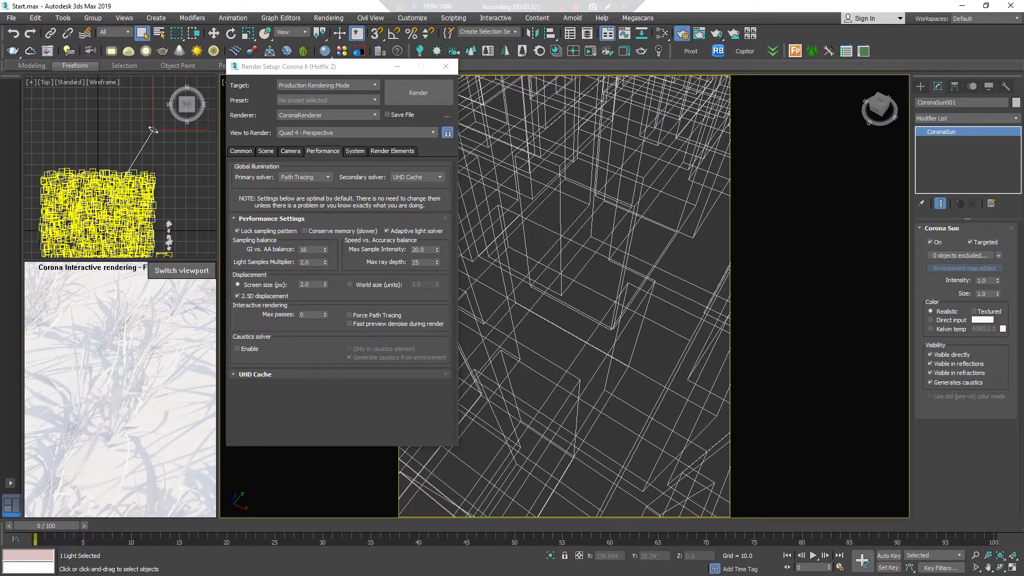
scroll(564, 274, down, 2)
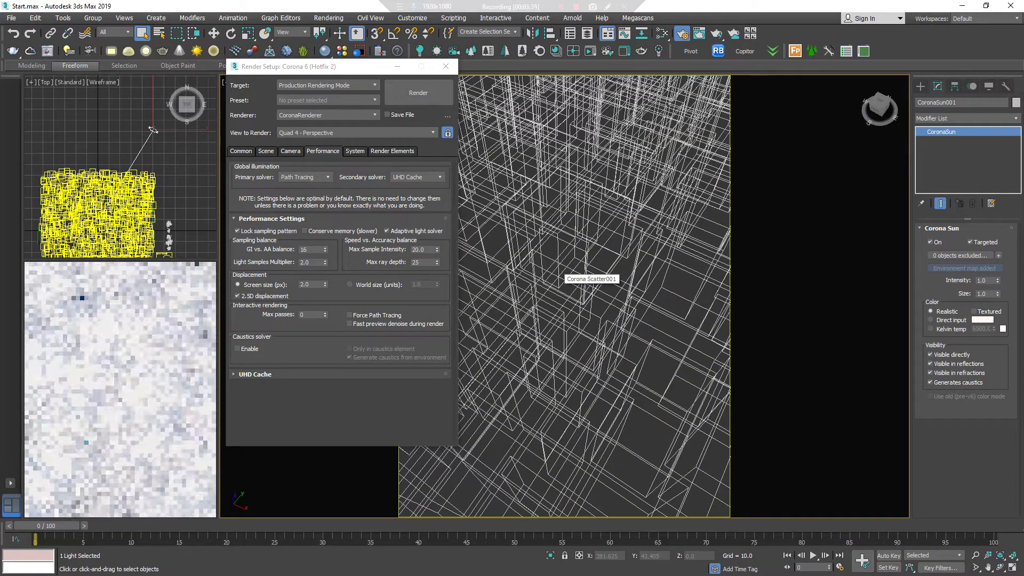
scroll(122, 176, up, 3)
scroll(120, 166, up, 3)
scroll(120, 167, up, 1)
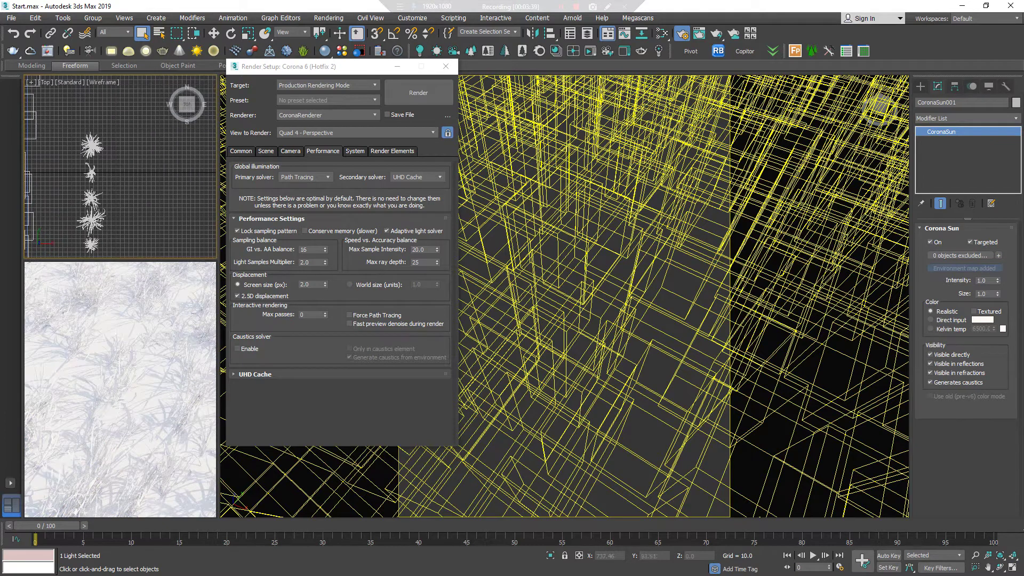
drag(69, 126, 115, 255)
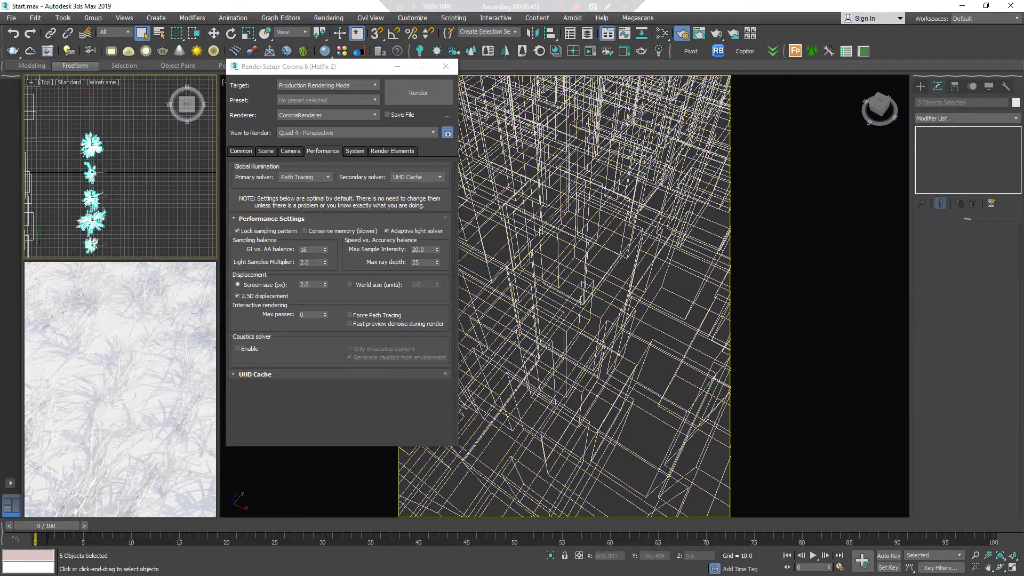
Step: Apply Reset XForm to the five selected grass plants and minimize Render Setup
click(1006, 86)
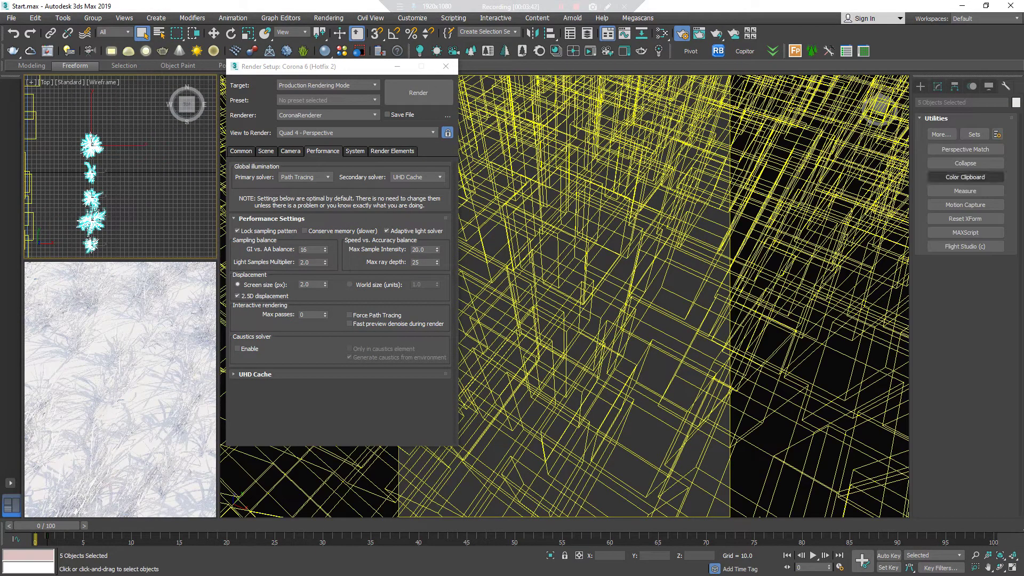
click(965, 219)
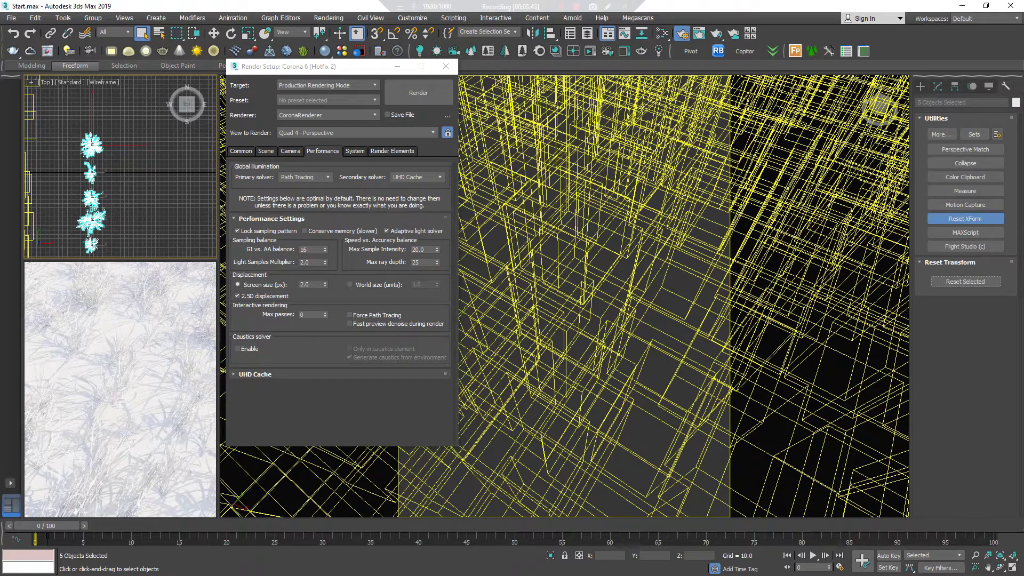
click(965, 281)
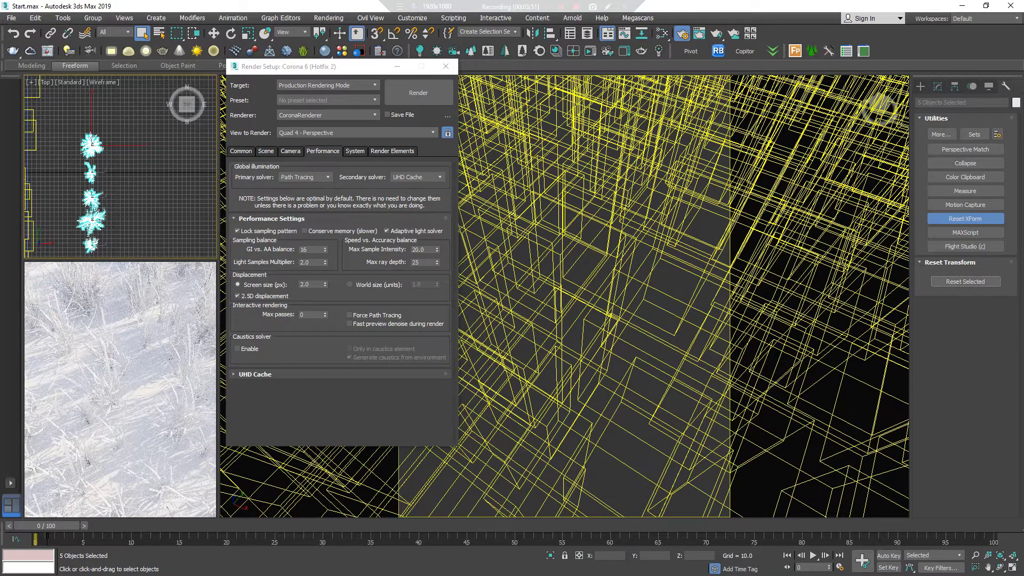
scroll(564, 296, down, 3)
scroll(565, 296, down, 3)
scroll(564, 296, down, 3)
scroll(663, 299, up, 2)
scroll(664, 299, up, 2)
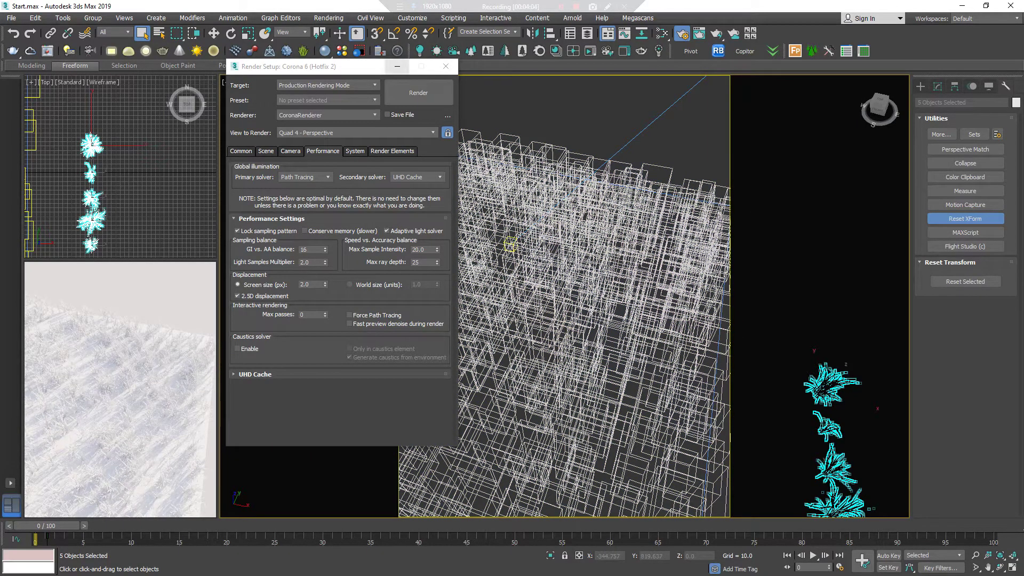
click(397, 66)
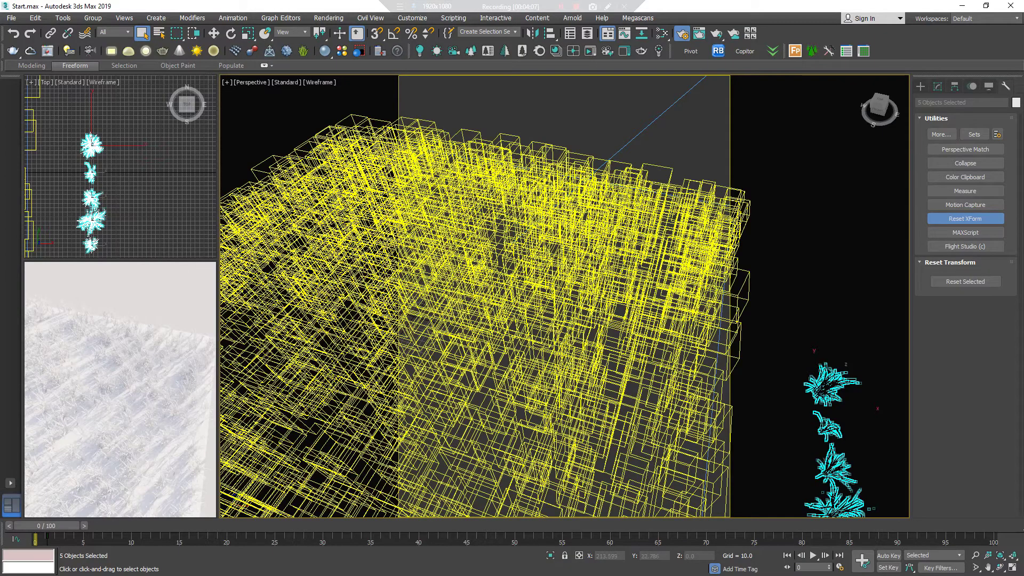
Step: Frame the grass in Perspective and create a CoronaCam from that view
scroll(534, 293, up, 2)
click(224, 377)
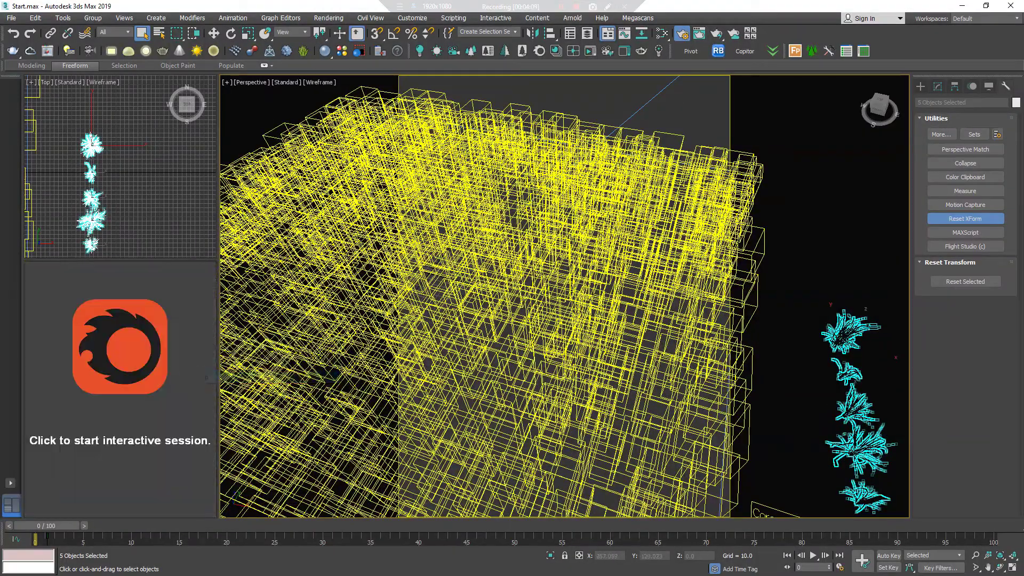
key(f)
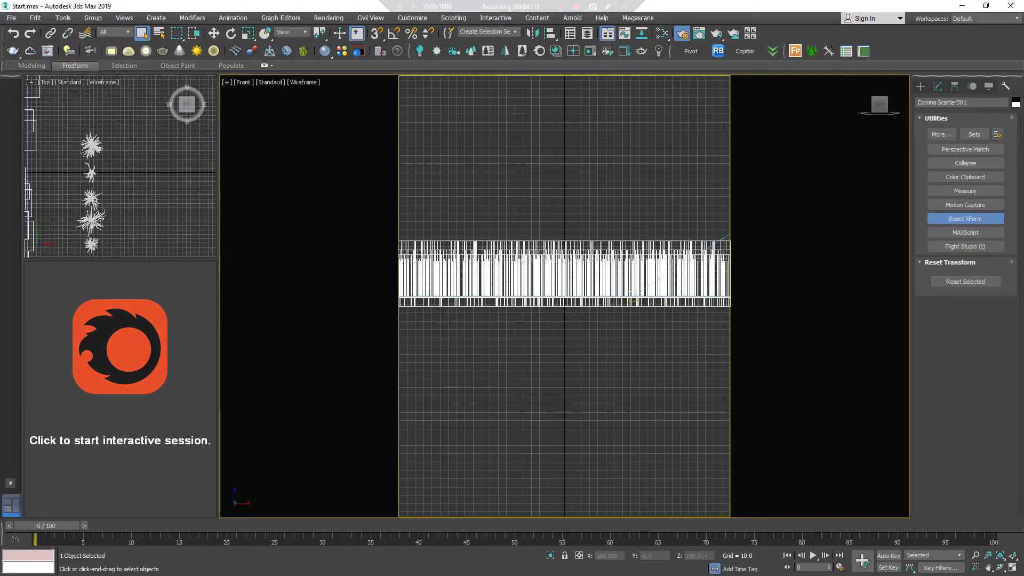
key(shift+z)
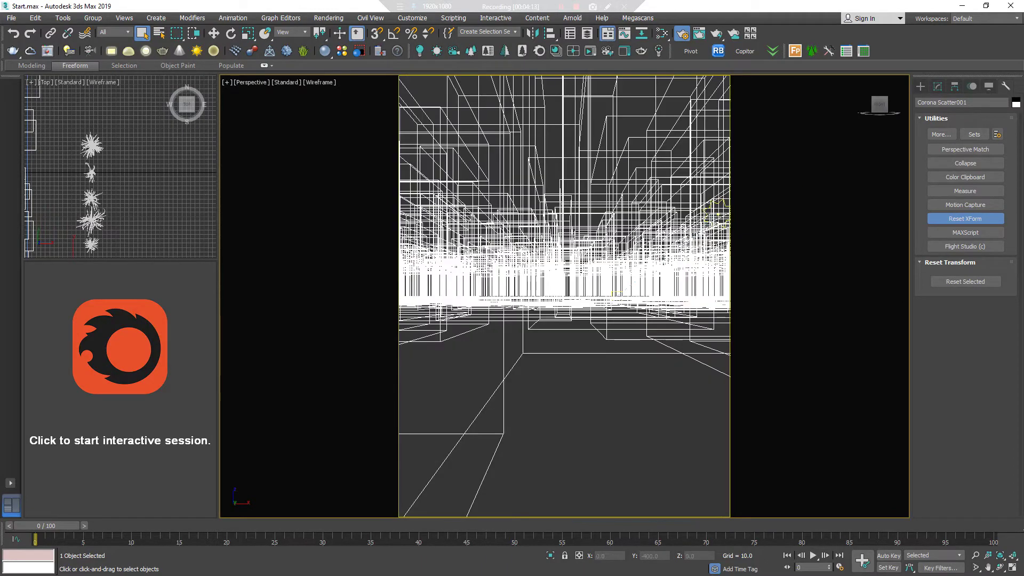
key(shift+z)
key(shift+z)
key(shift+z)
key(shift+z)
key(shift+z)
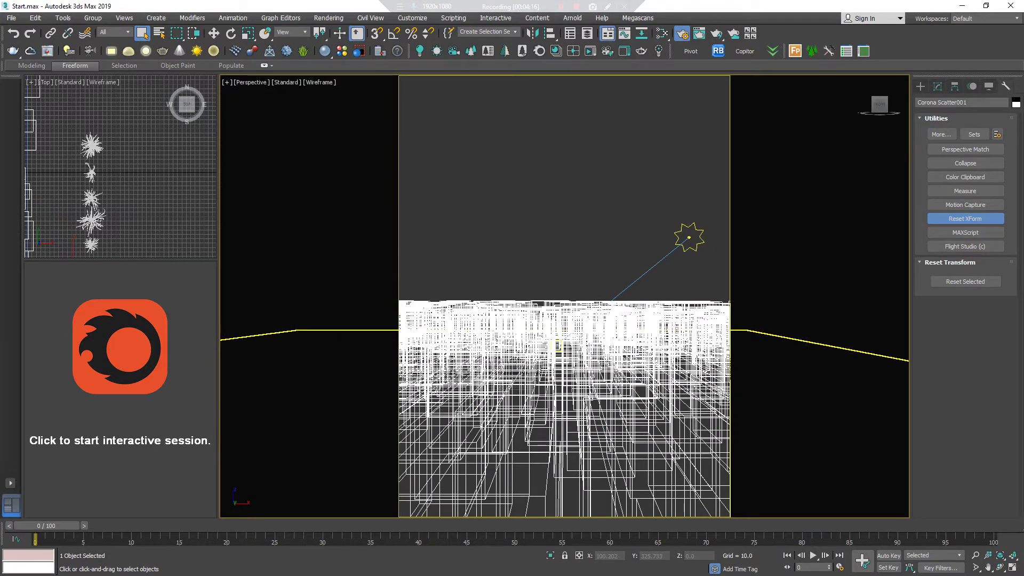
key(shift+z)
key(shift+z)
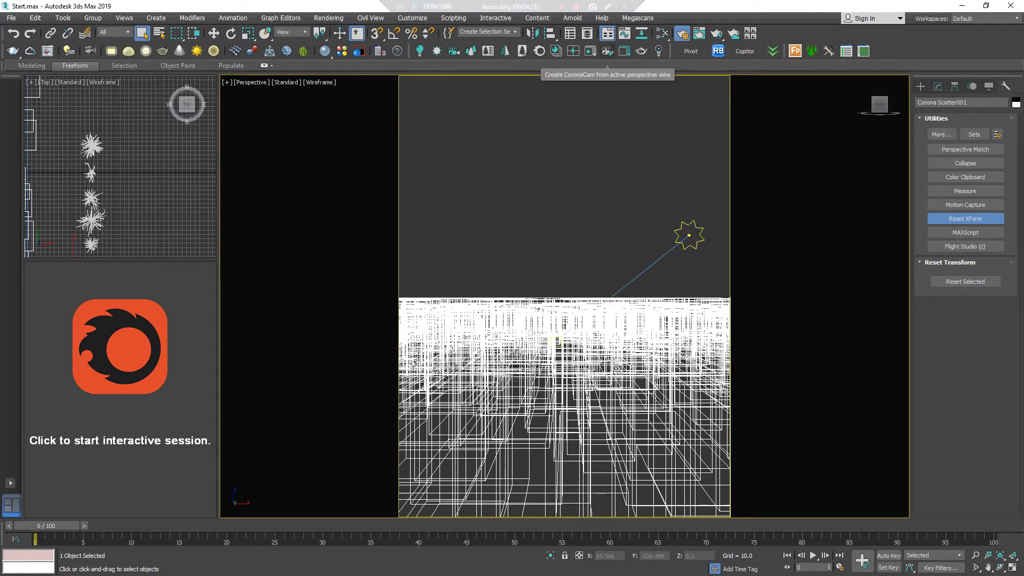
click(607, 50)
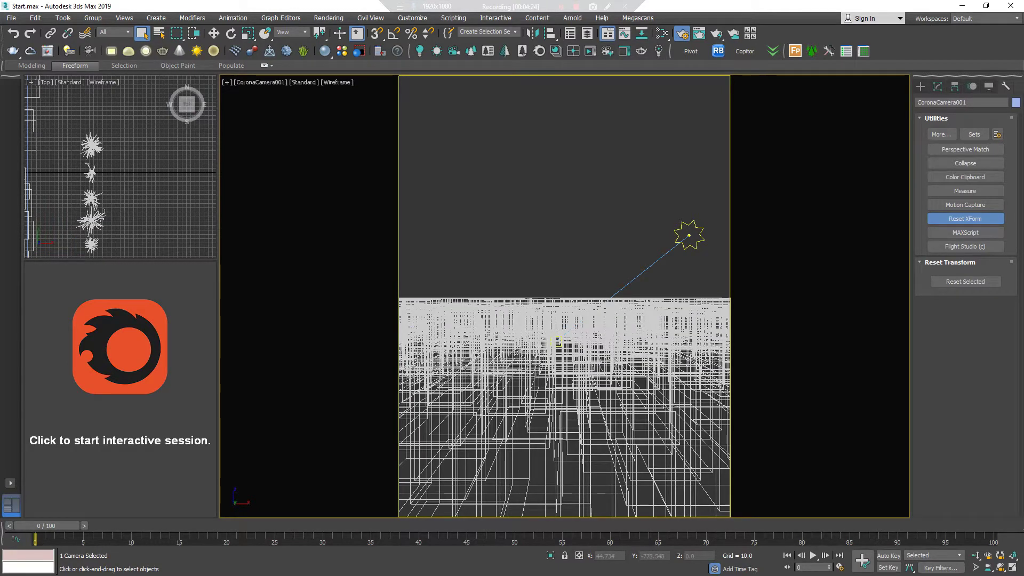
Step: Test-render through CoronaCamera001 interactively, stop it, and select the camera's target
click(120, 374)
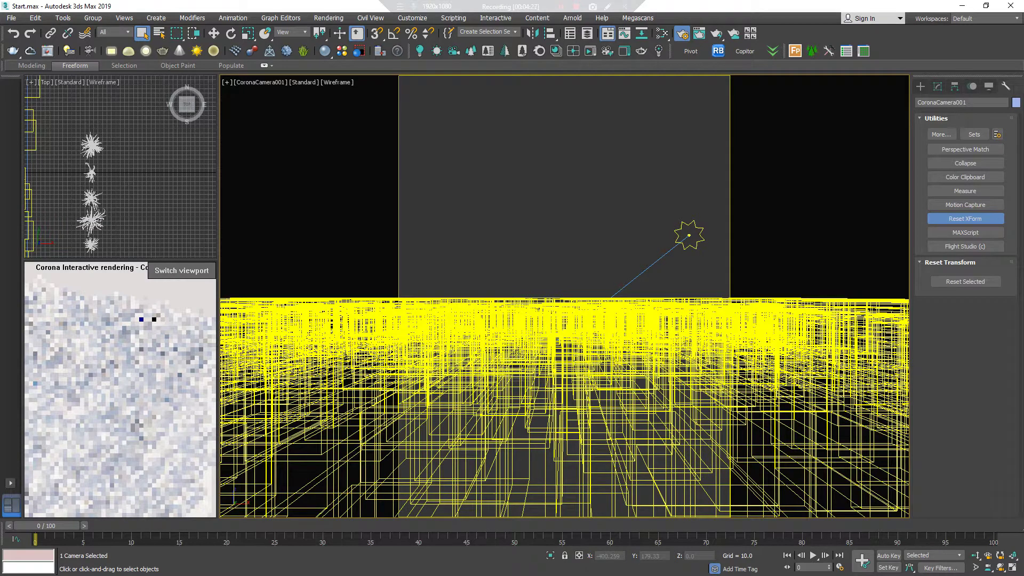
right_click(152, 362)
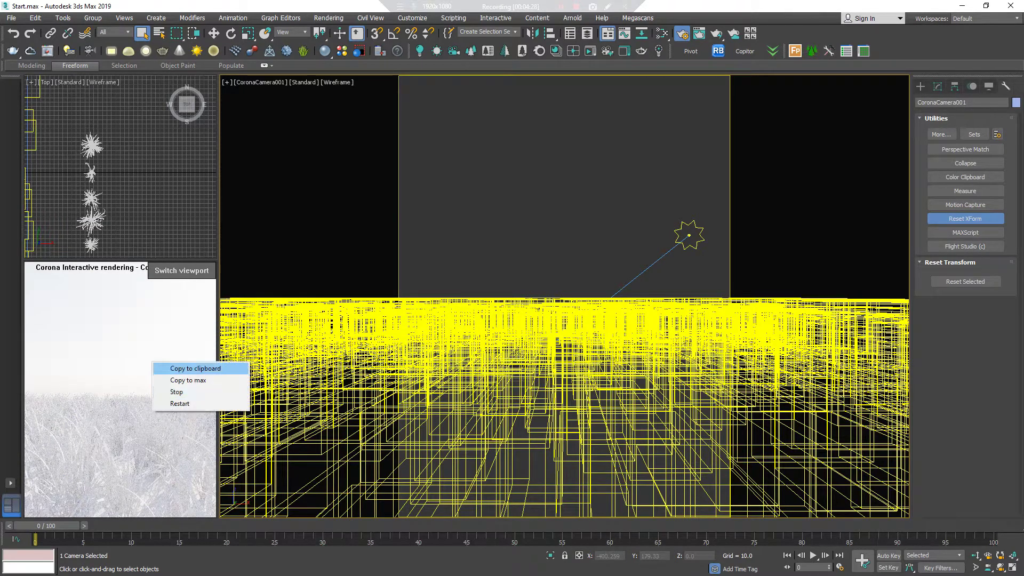
click(176, 392)
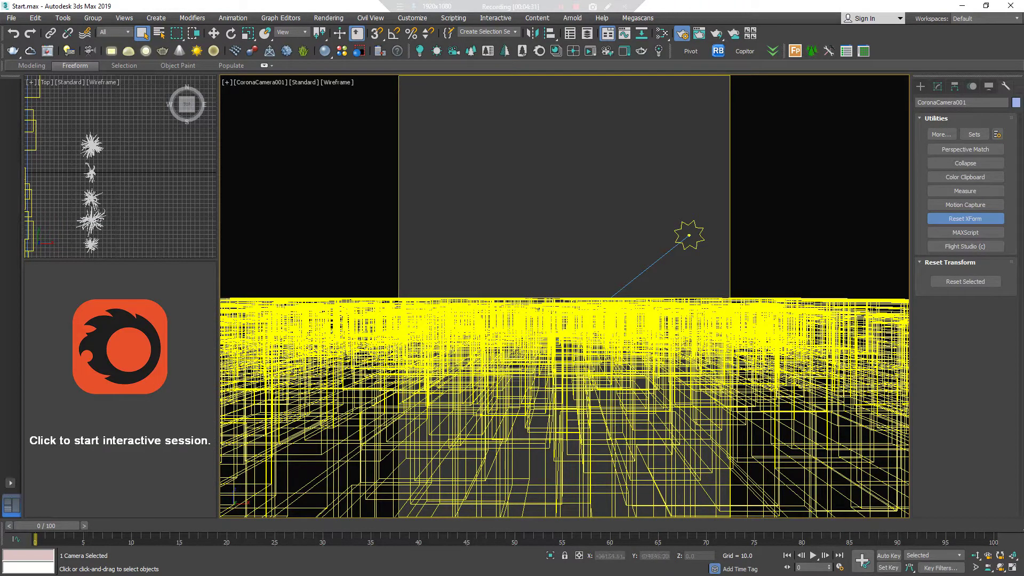
click(259, 82)
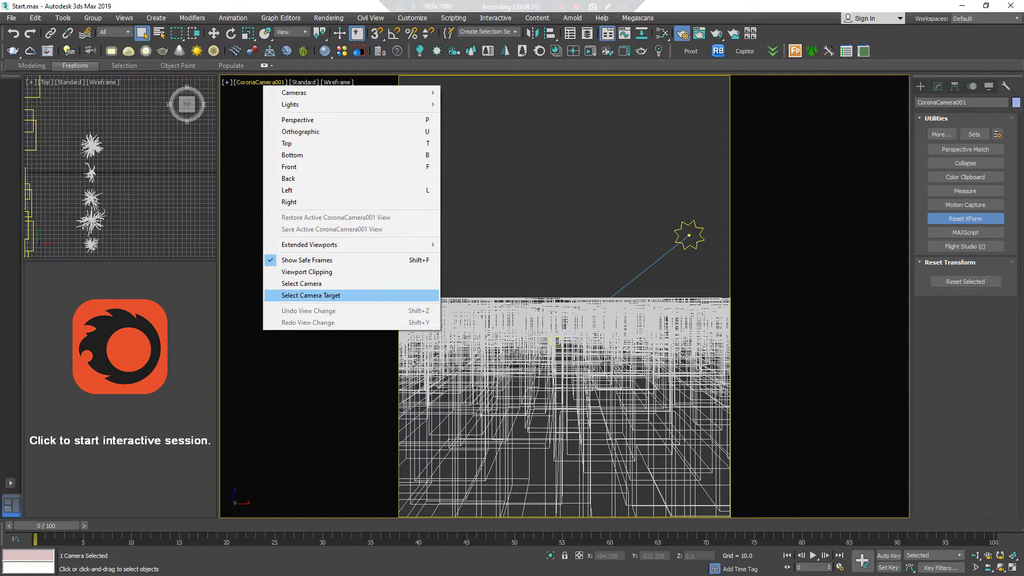
click(311, 295)
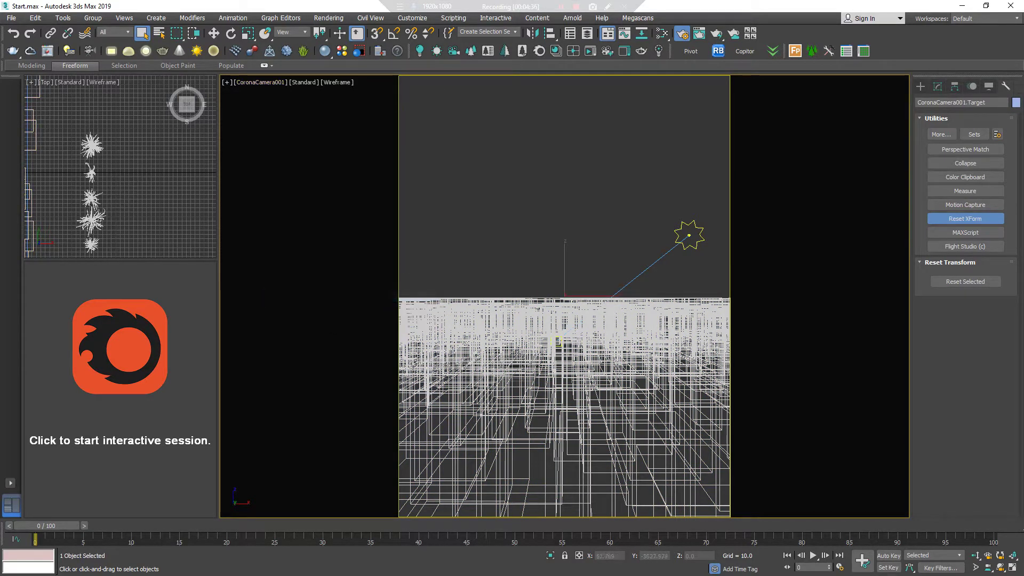
Step: Move CoronaCamera001's target down and fine-tune it so the camera looks into the grass
key(w)
drag(565, 266, 564, 374)
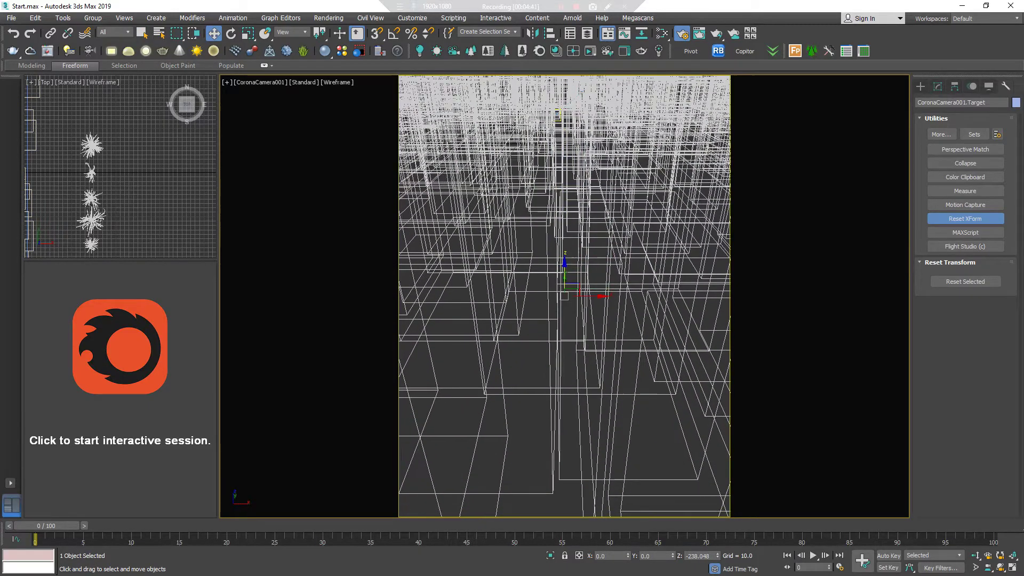
drag(565, 291, 568, 288)
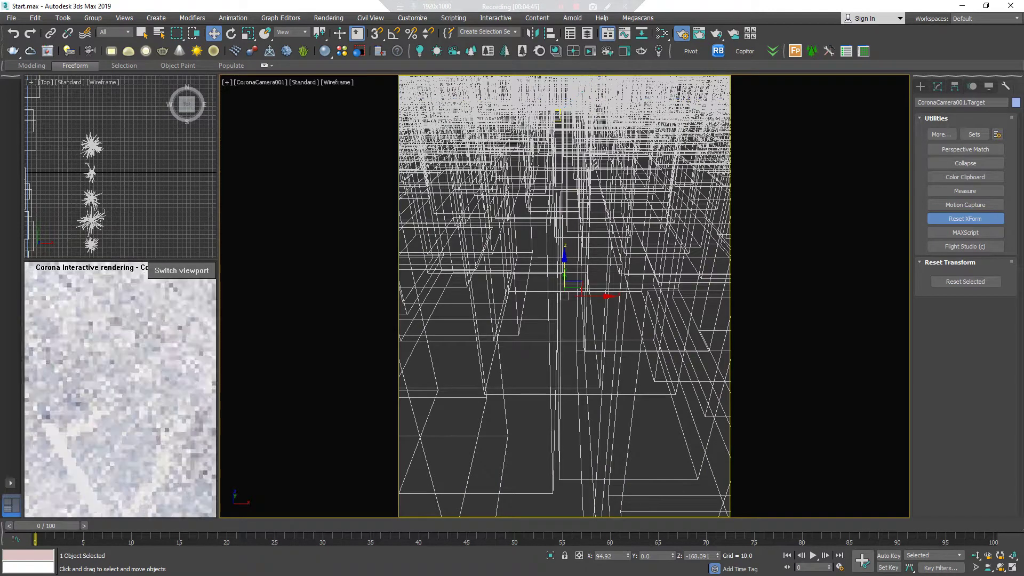
drag(564, 292, 564, 294)
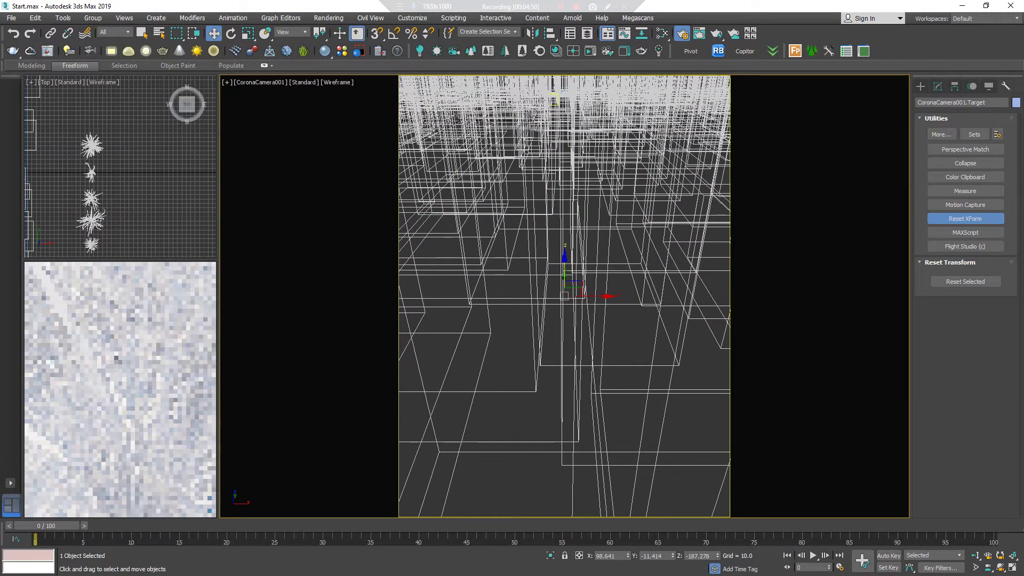
mouse_move(564, 295)
mouse_down()
mouse_move(564, 275)
mouse_move(564, 298)
mouse_up()
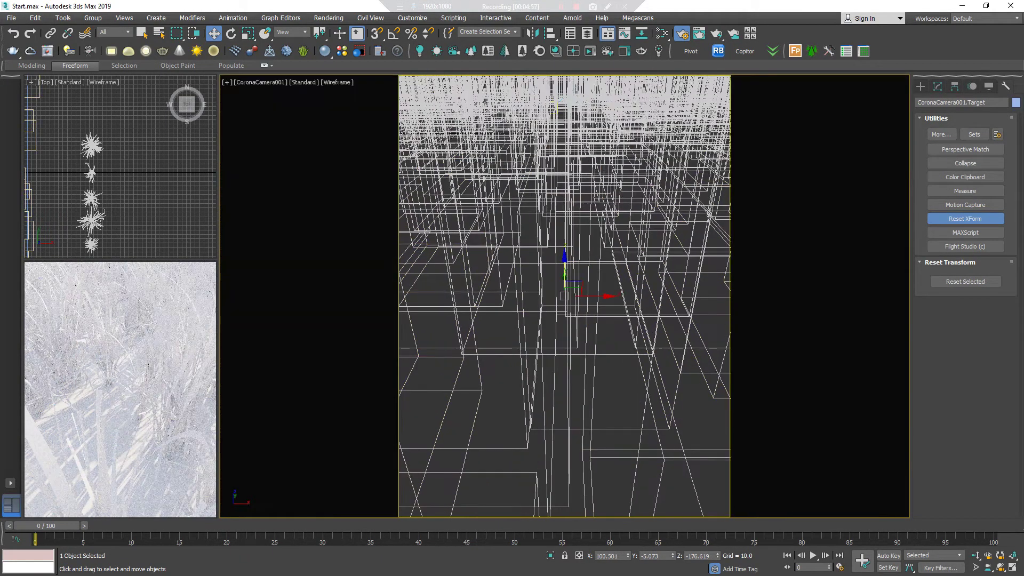
drag(564, 298, 564, 296)
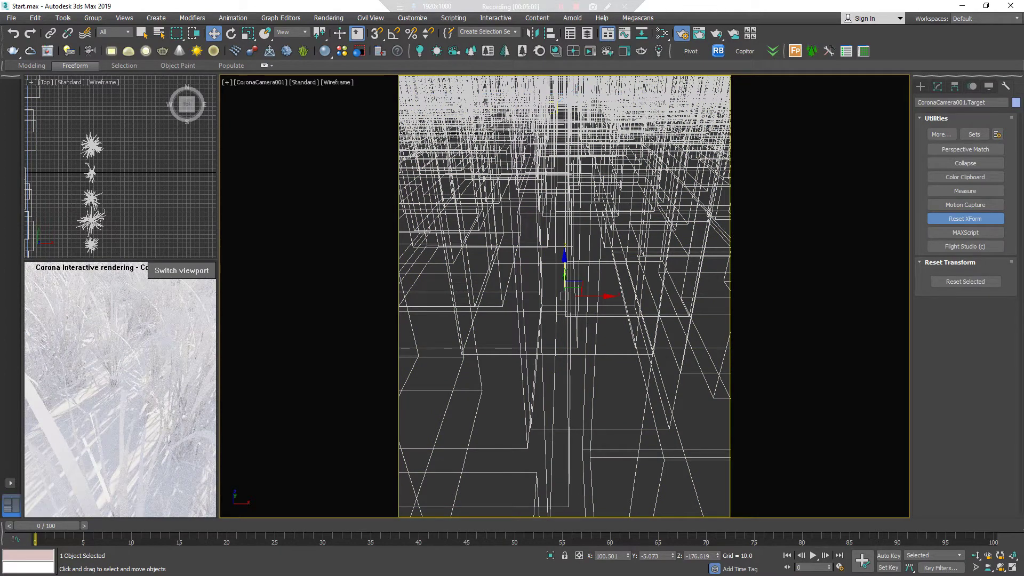
drag(564, 297, 564, 296)
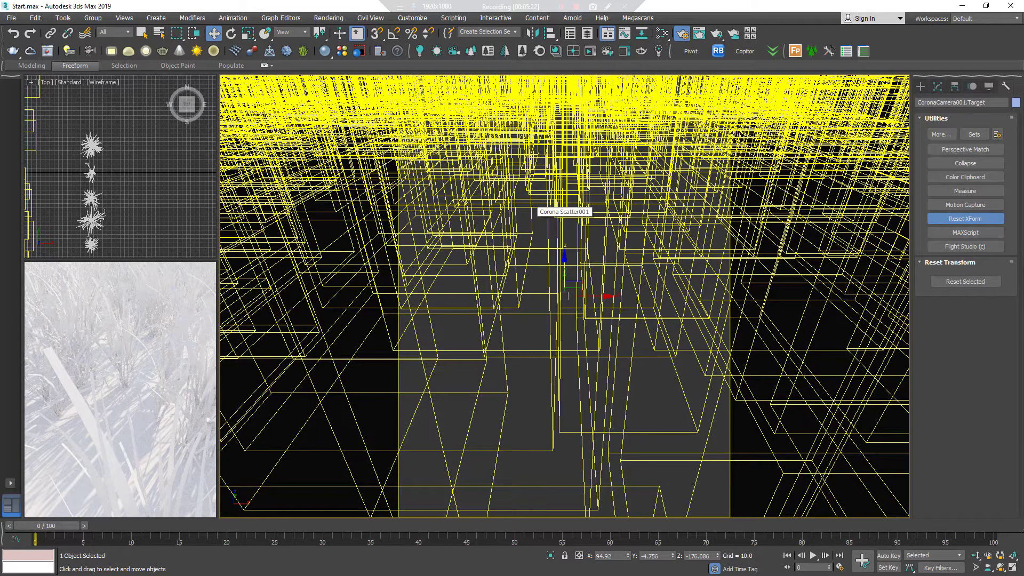
drag(536, 207, 544, 207)
Step: Select Corona Scatter001 and bring up its Modify panel scattering settings
click(544, 207)
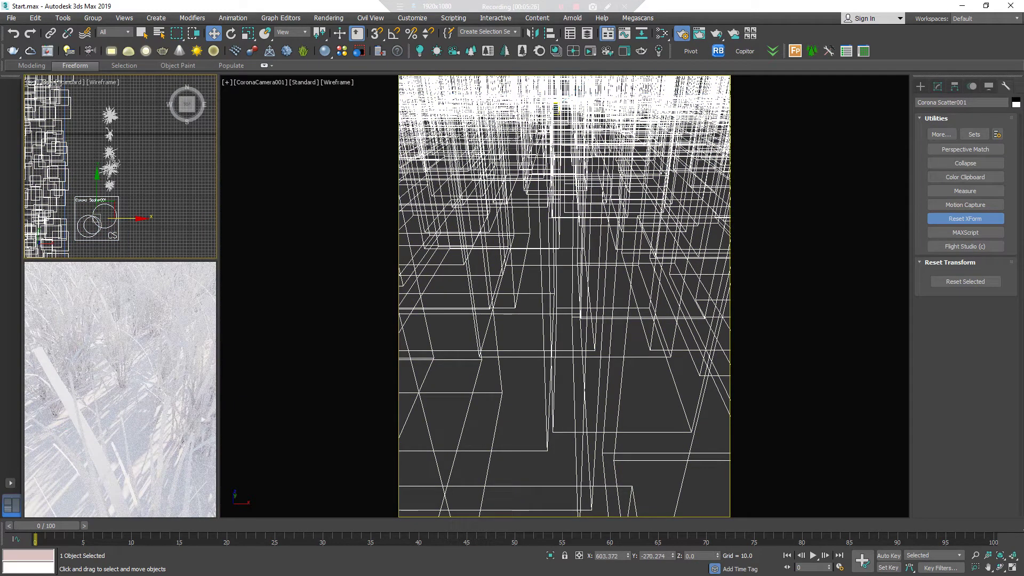
click(937, 86)
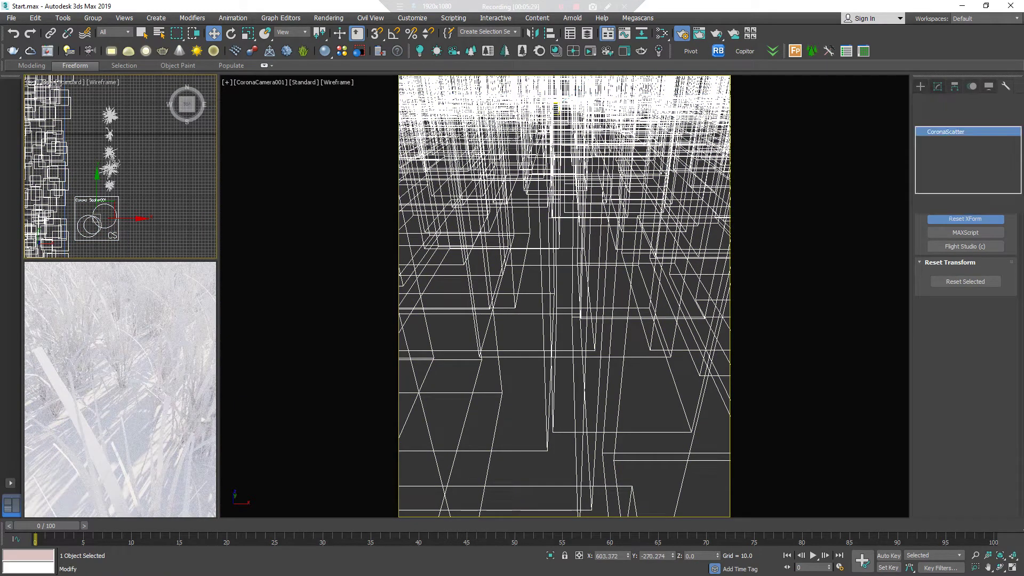
scroll(965, 368, down, 3)
scroll(965, 368, down, 3)
scroll(965, 368, down, 1)
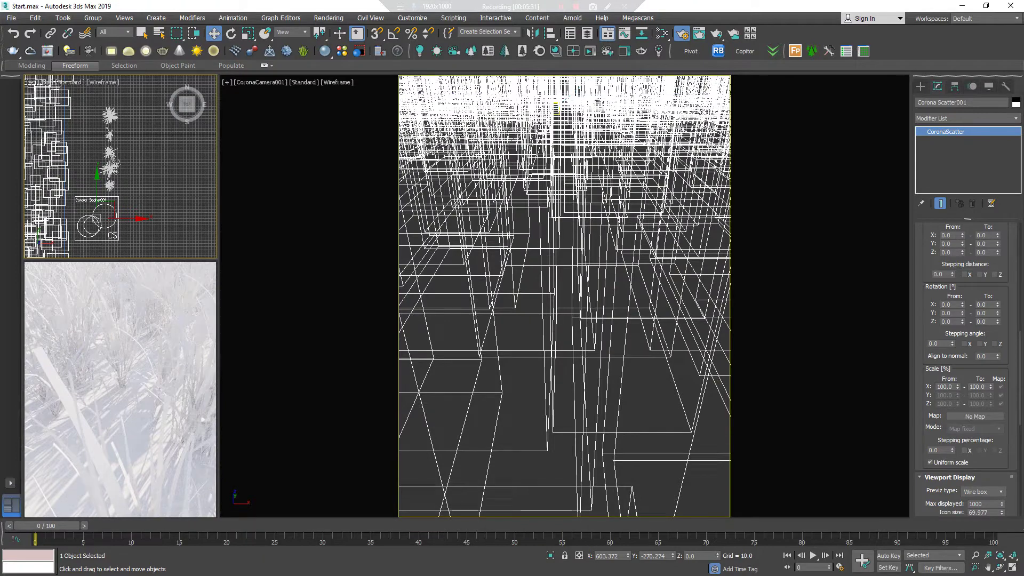
scroll(965, 368, down, 2)
scroll(965, 368, down, 2)
Step: Set the Surface Scattering count to 10000, then lower it to 5000
double_click(977, 461)
text(10000)
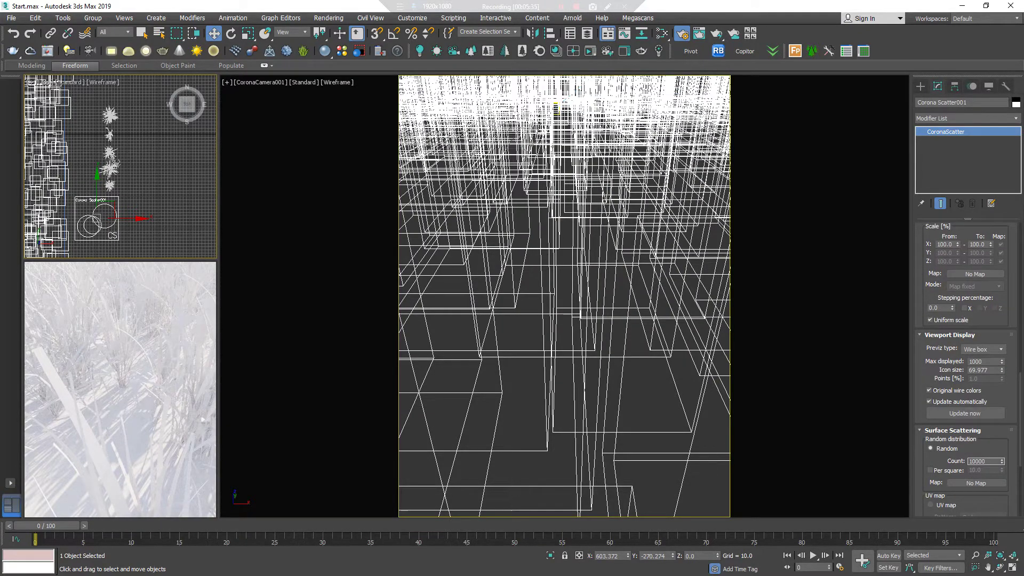
key(Return)
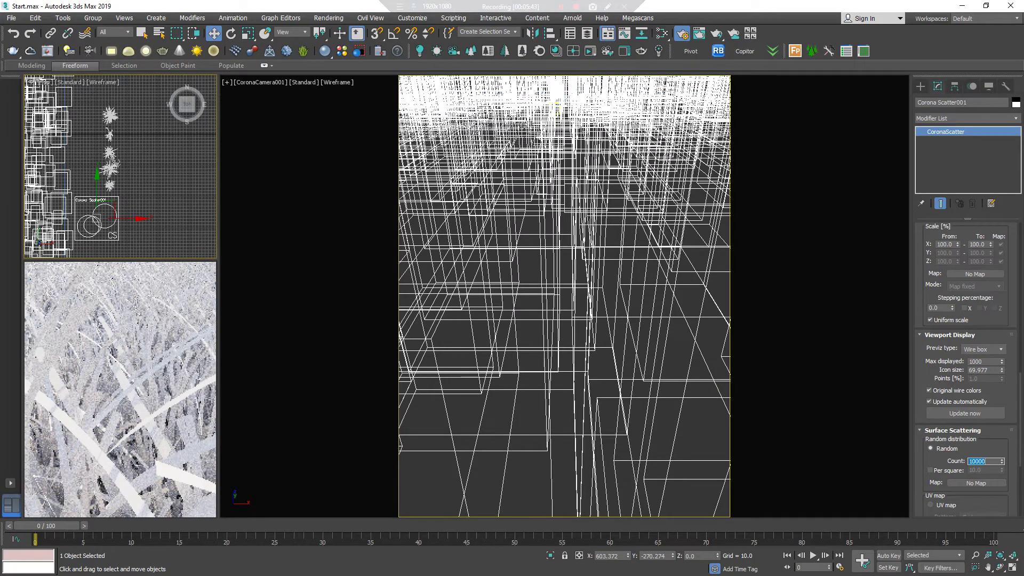
key(Return)
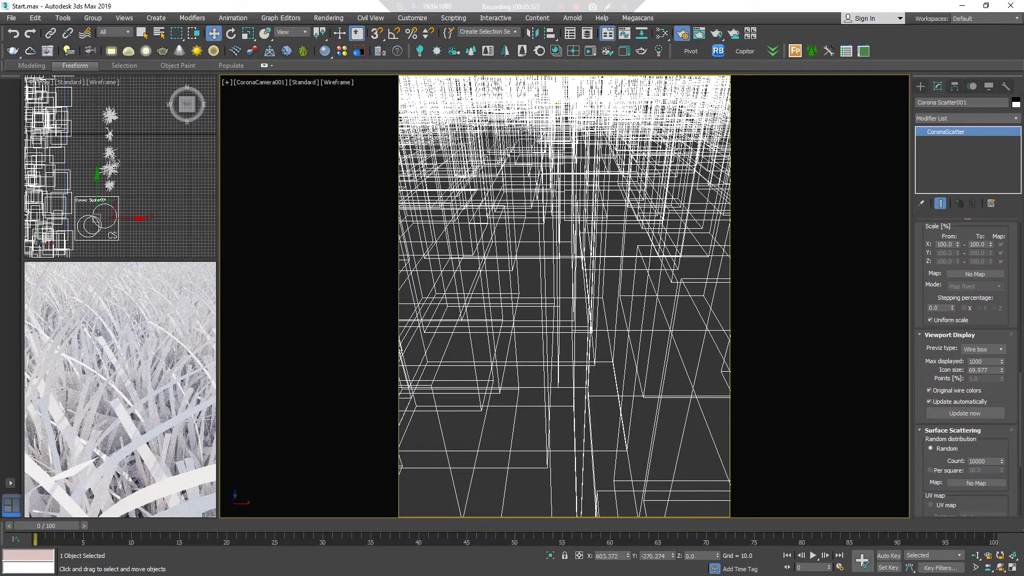
click(979, 461)
text(5000)
key(Return)
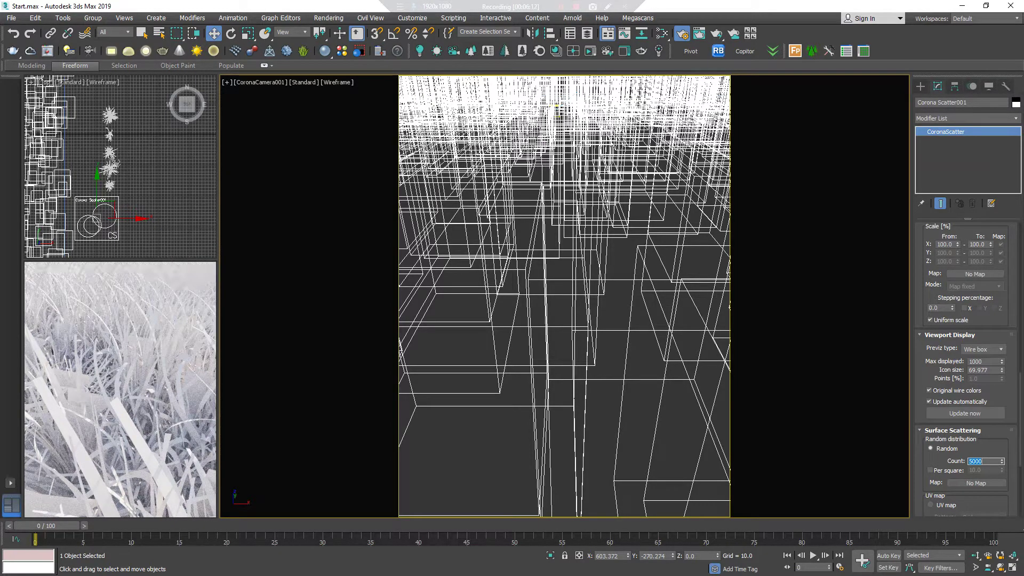
Step: Try a Translation Z offset of 3 for the scatter, then reset it to 0
scroll(965, 368, up, 3)
scroll(966, 368, up, 2)
scroll(965, 368, up, 3)
scroll(965, 368, up, 1)
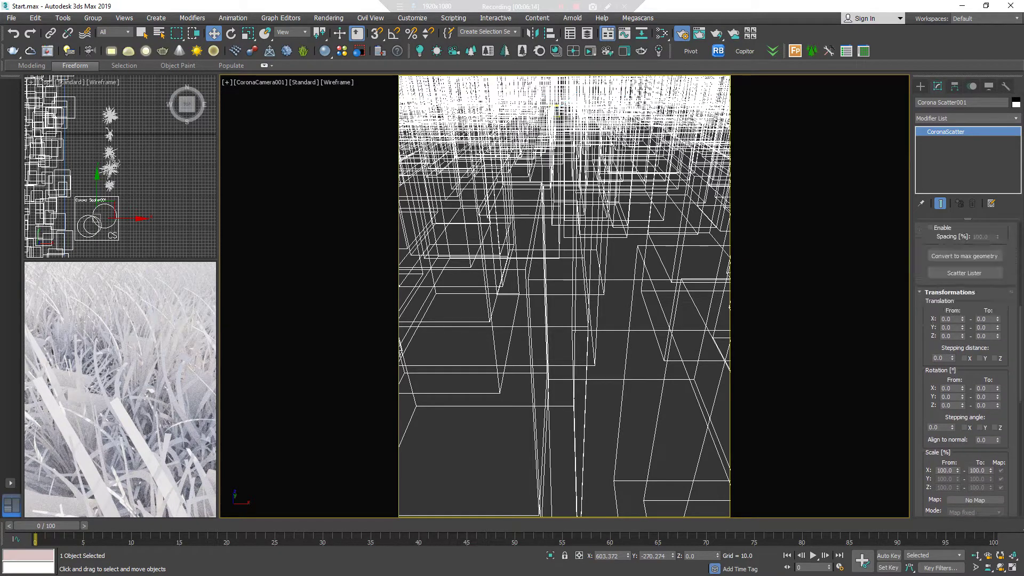
double_click(981, 336)
text(3)
key(Return)
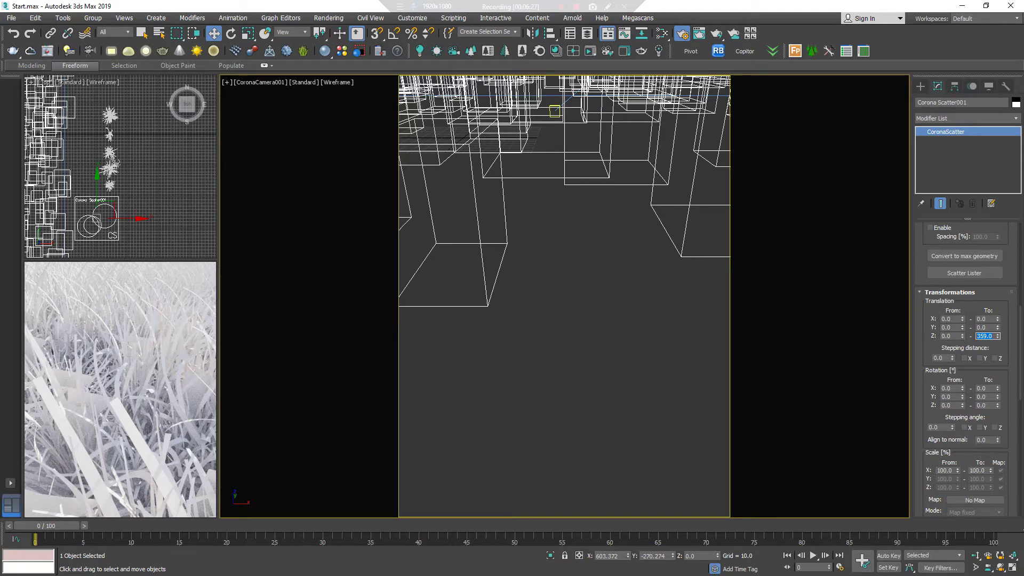
scroll(965, 373, down, 2)
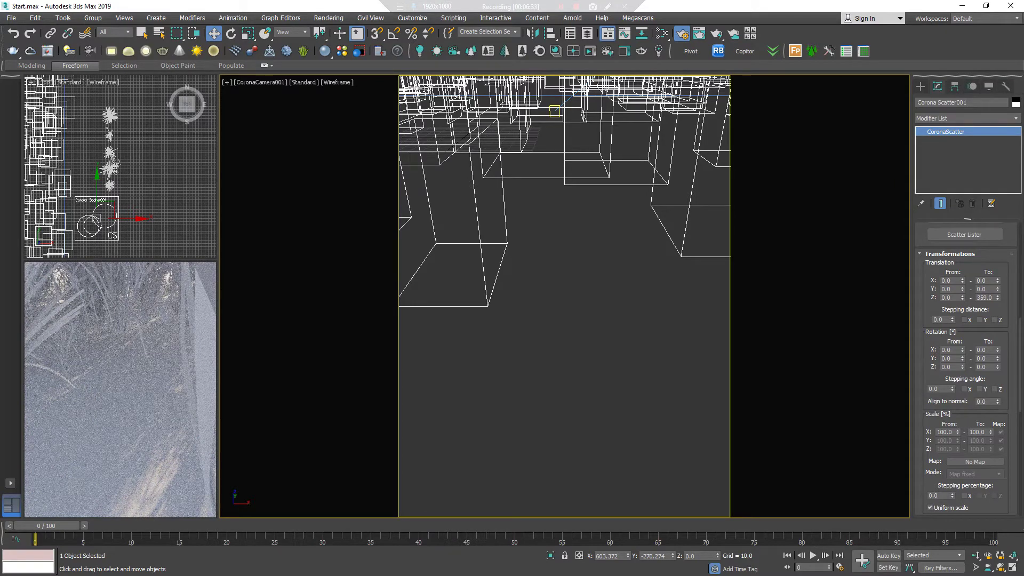
text(0)
key(Return)
Step: Set Rotation Z To to 359 and Scale X From to 80
key(Tab)
text(359)
key(Return)
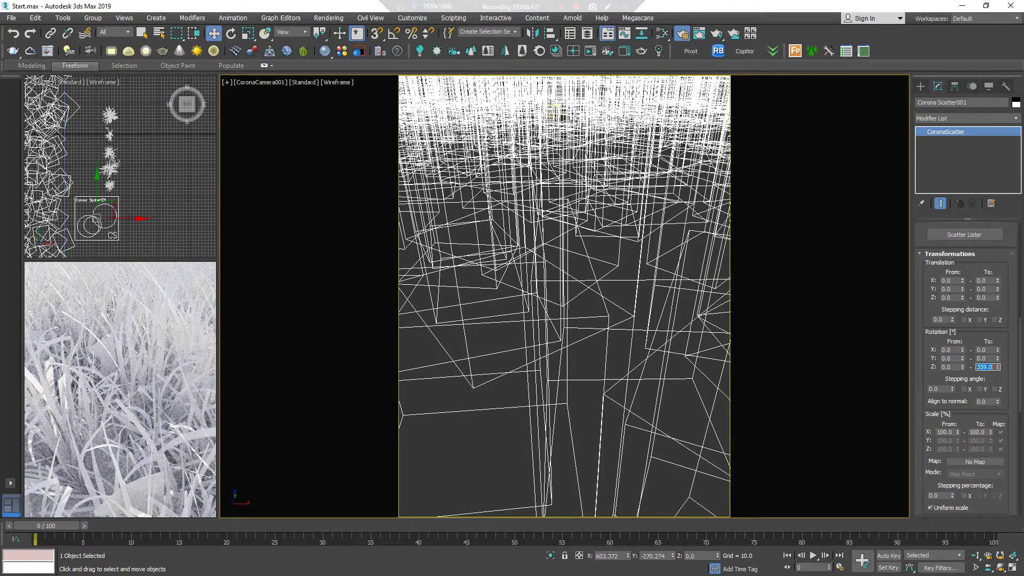
key(Tab)
text(8)
key(Return)
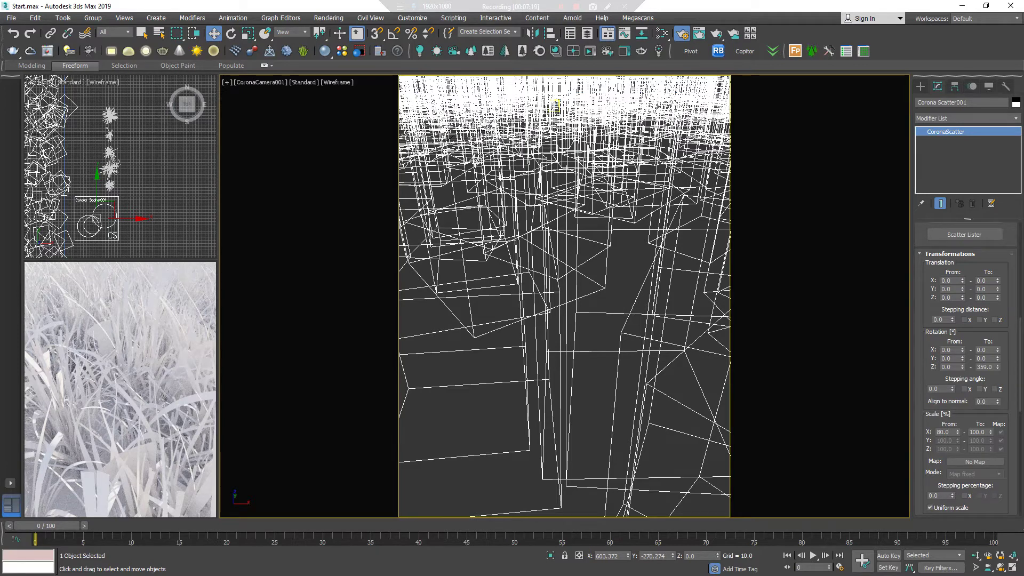
Step: Select CoronaCamera001 from the viewport label menu and enable its depth of field
click(260, 82)
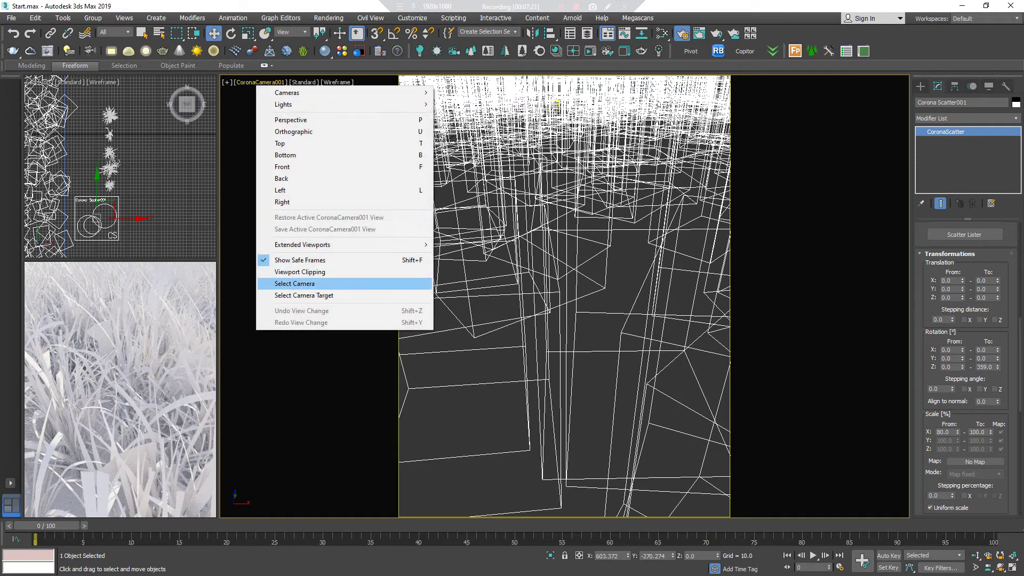
click(420, 283)
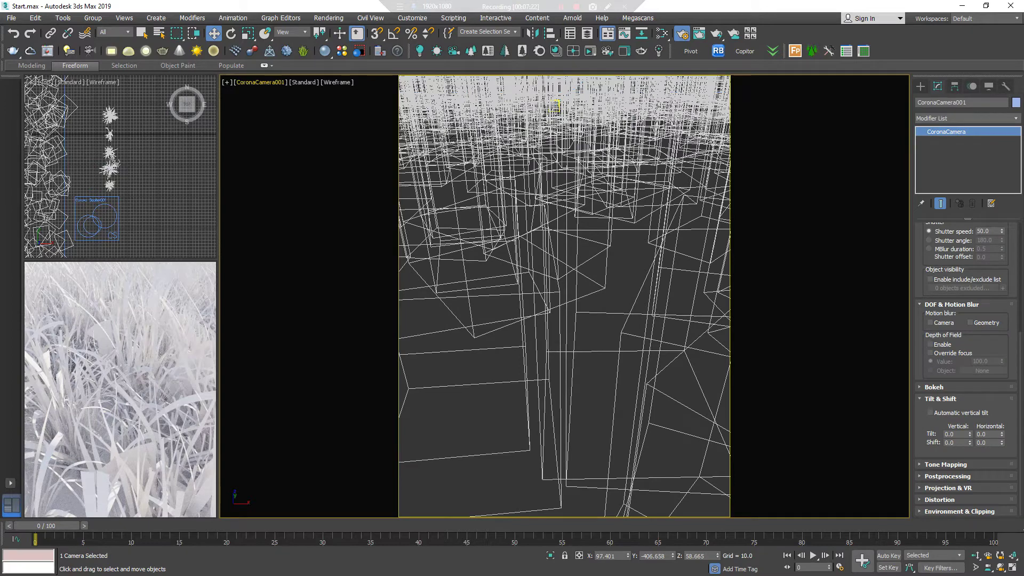
scroll(966, 368, down, 1)
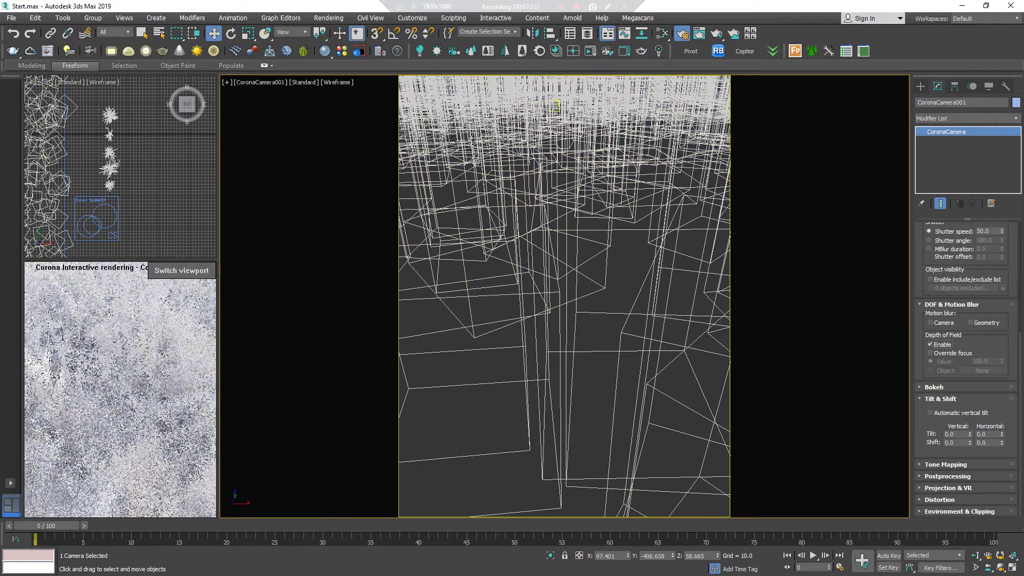
right_click(132, 397)
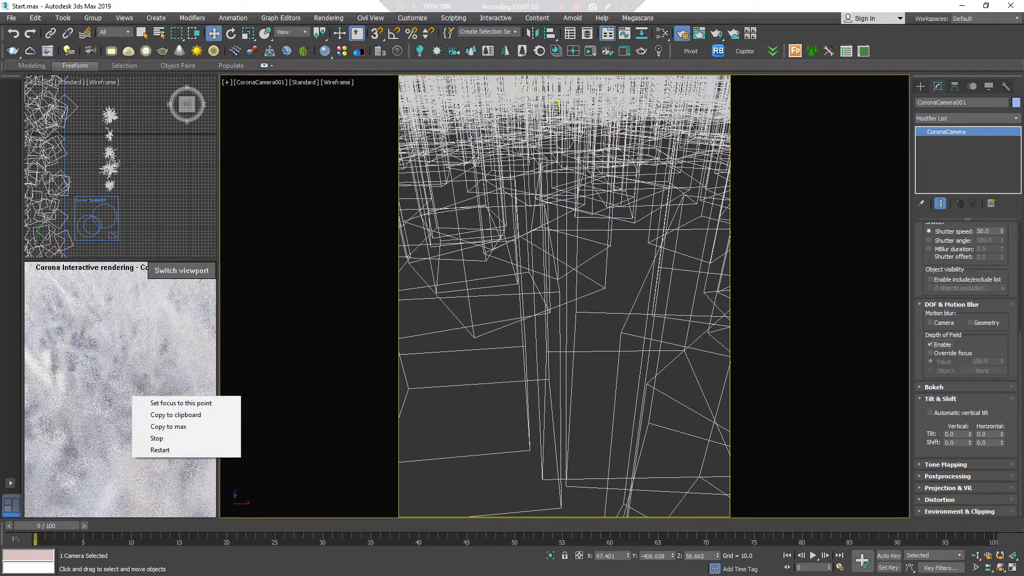
Step: Set the render focus to one grass spot, then refocus on another spot
right_click(125, 401)
click(160, 407)
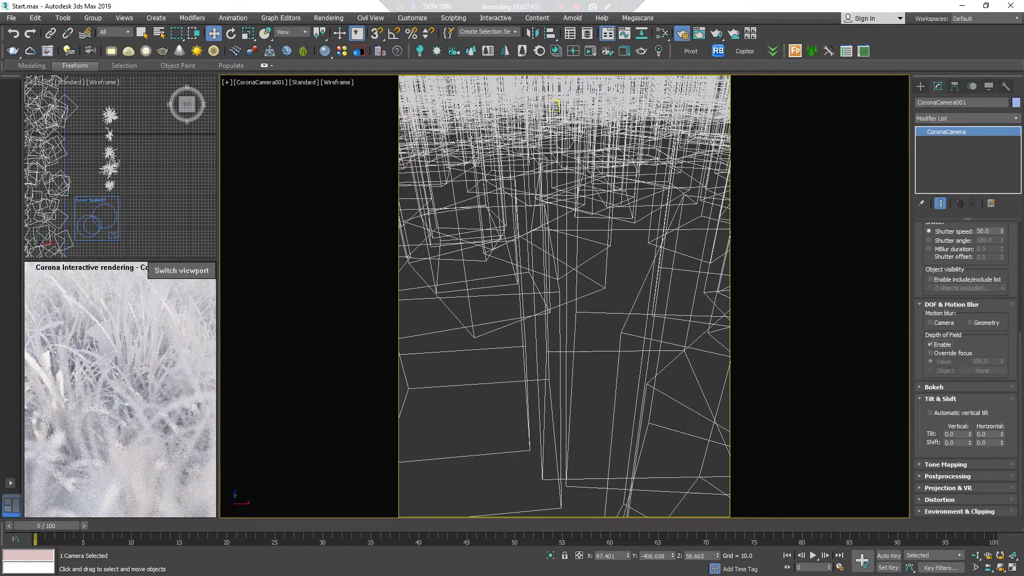
right_click(120, 421)
click(160, 427)
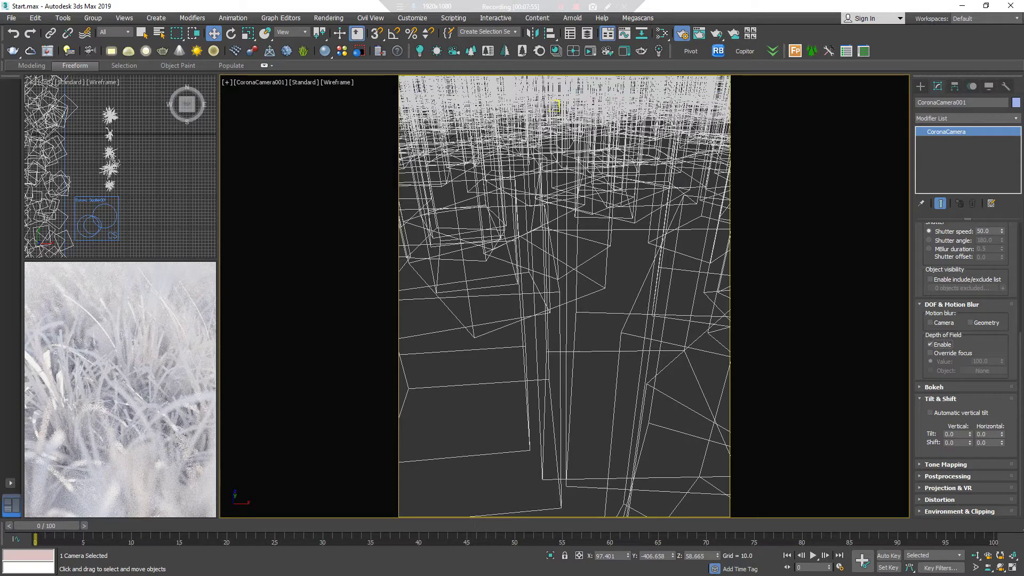
Step: Try camera F-stop values 20 and 36, then settle on 25
double_click(984, 343)
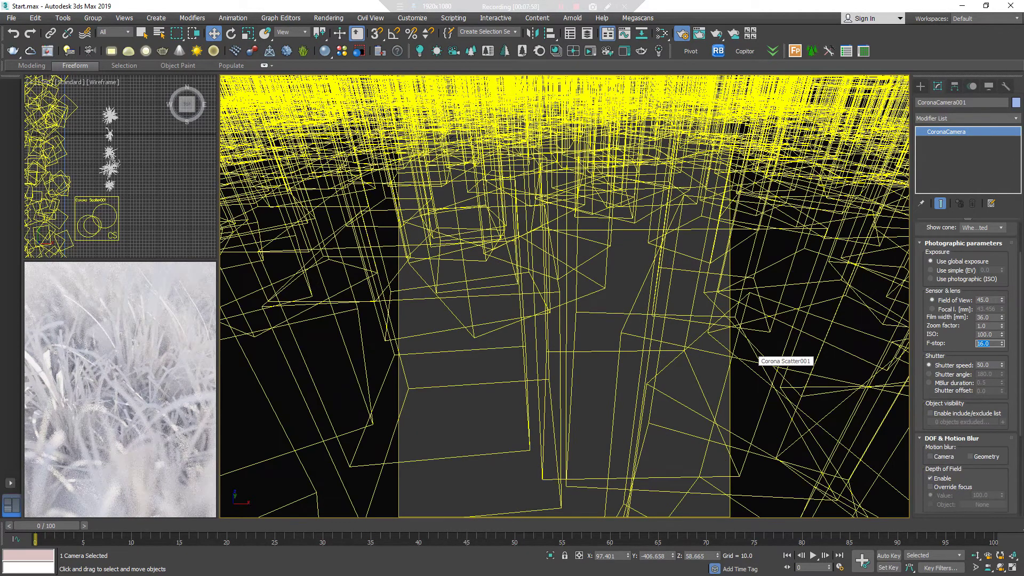
text(20)
key(Return)
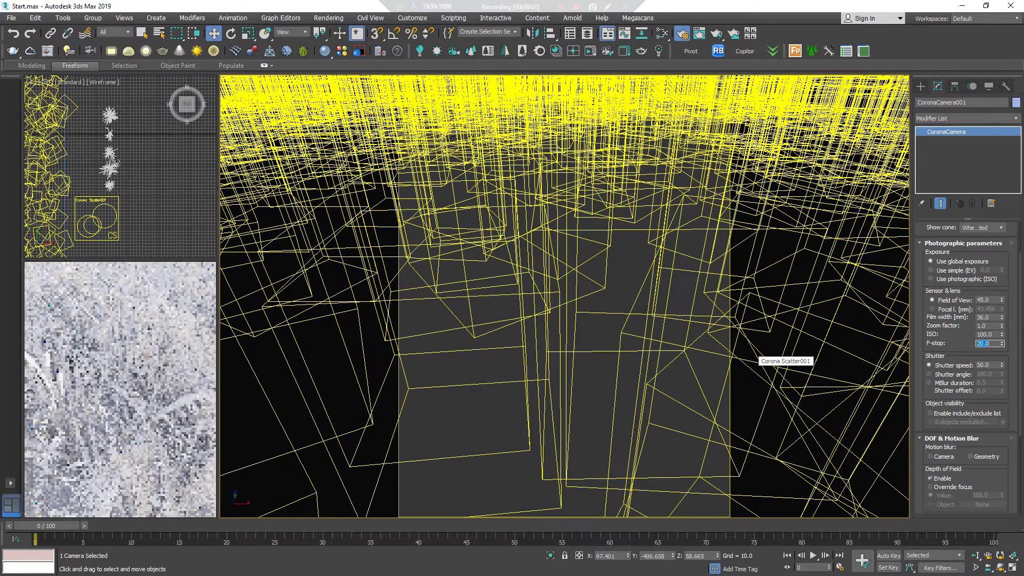
text(36)
key(Return)
text(265)
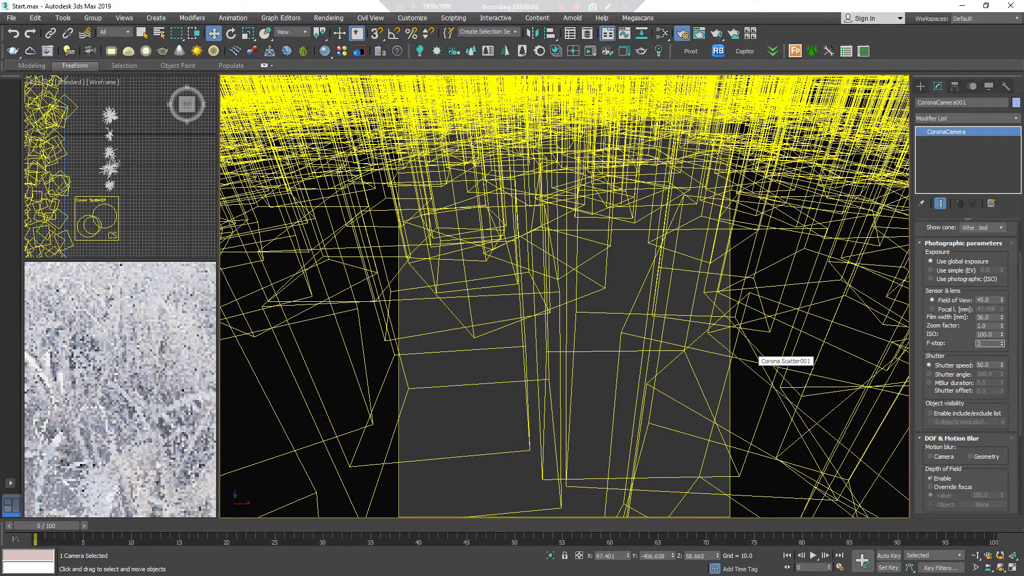
key(BackSpace)
key(Return)
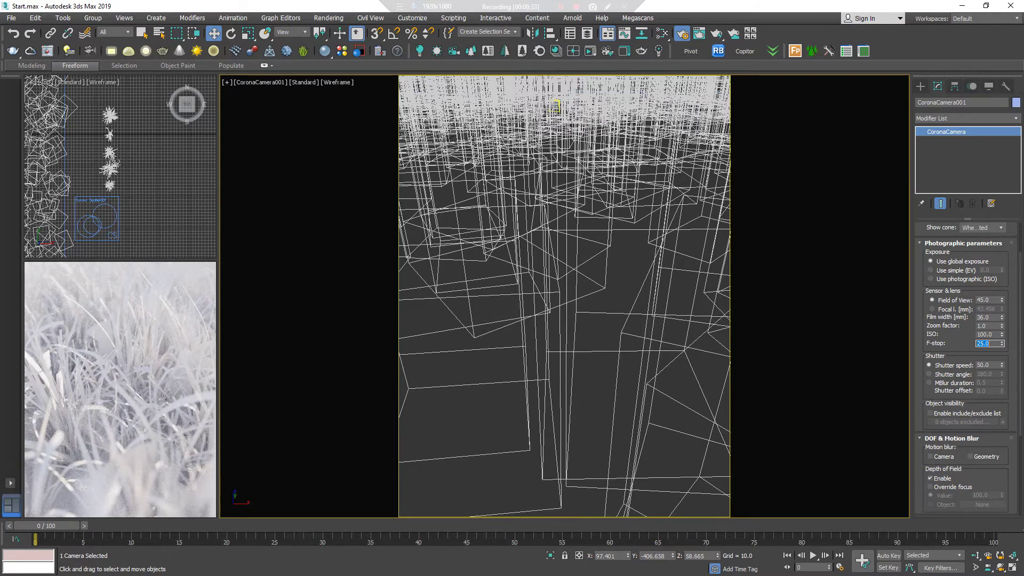
click(556, 107)
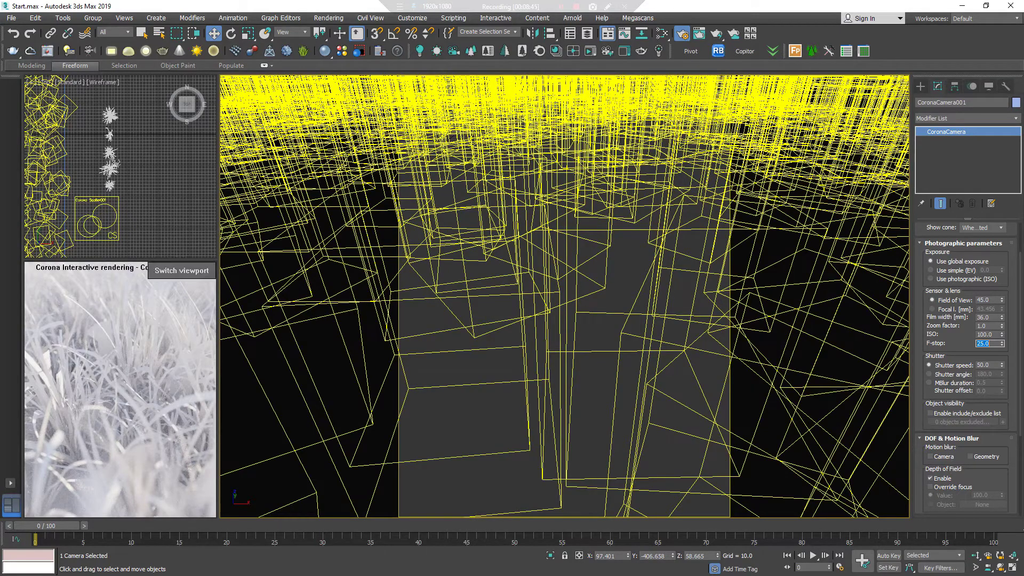
Step: Stop the interactive render and uncheck Scattering Enable on Corona Scatter001
right_click(129, 446)
click(160, 487)
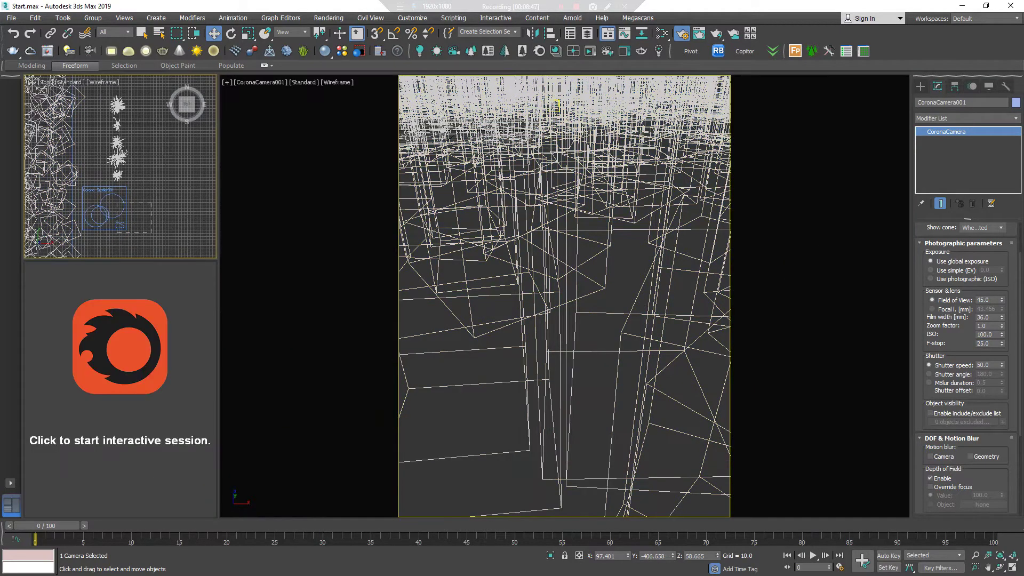
click(556, 104)
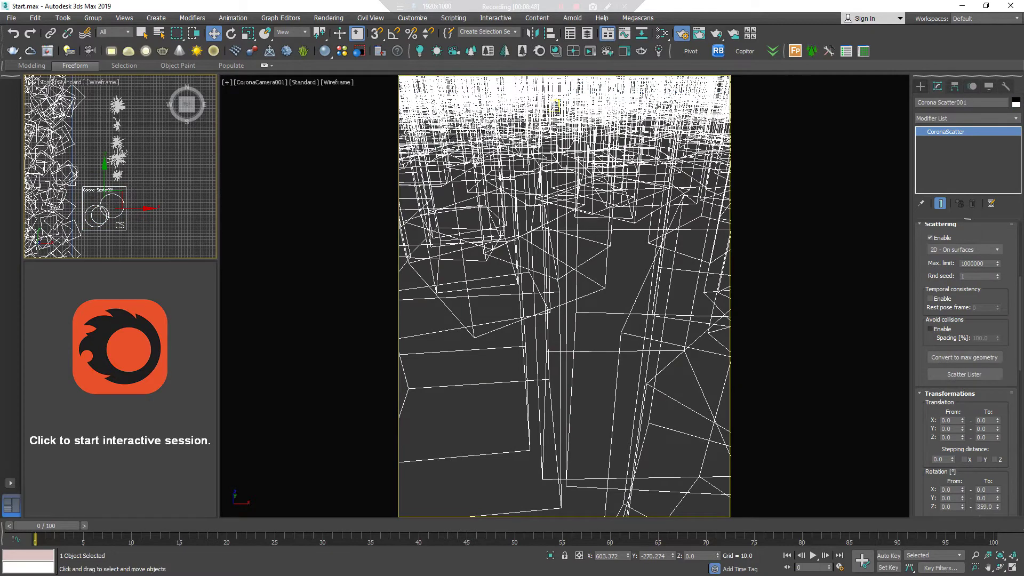
scroll(965, 320, up, 3)
scroll(965, 320, up, 1)
click(930, 399)
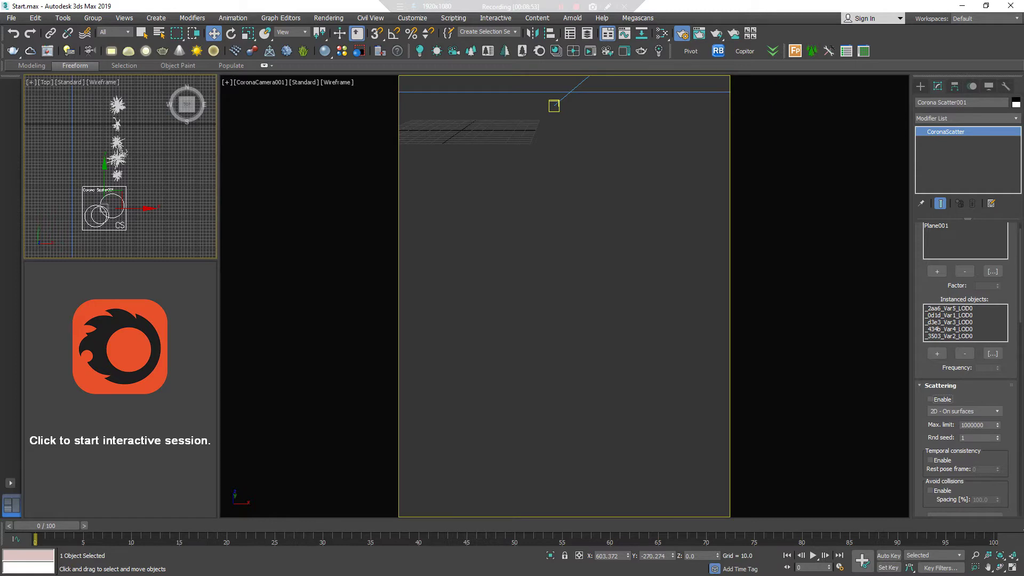
Step: Switch the camera viewport to Default Shading and select Plane001
click(337, 82)
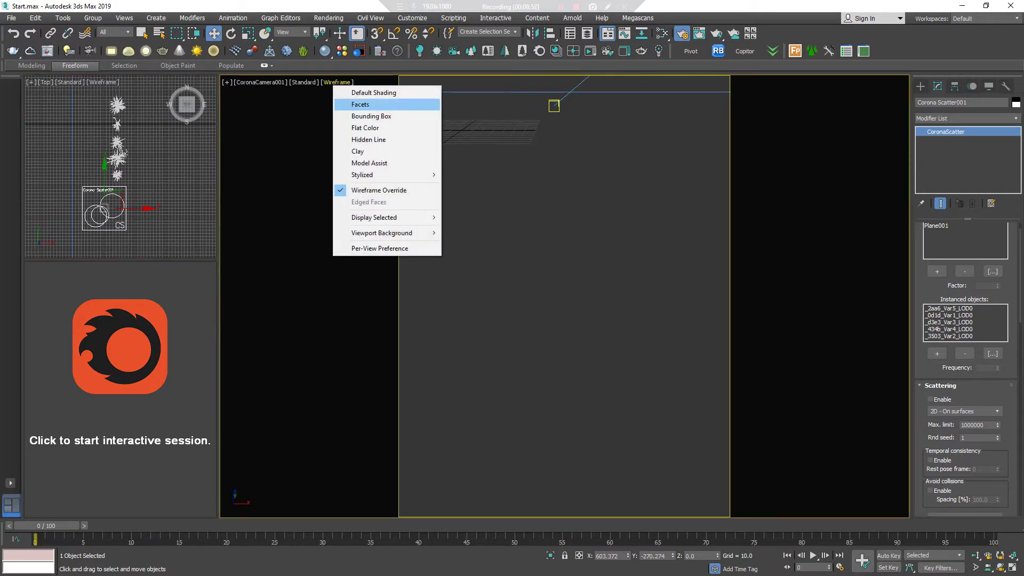
click(374, 92)
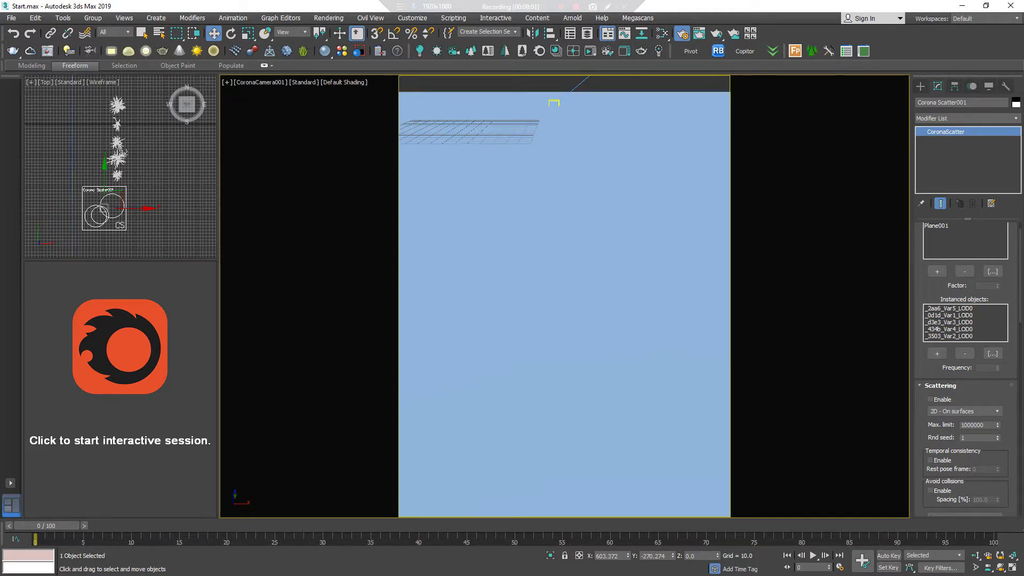
click(267, 82)
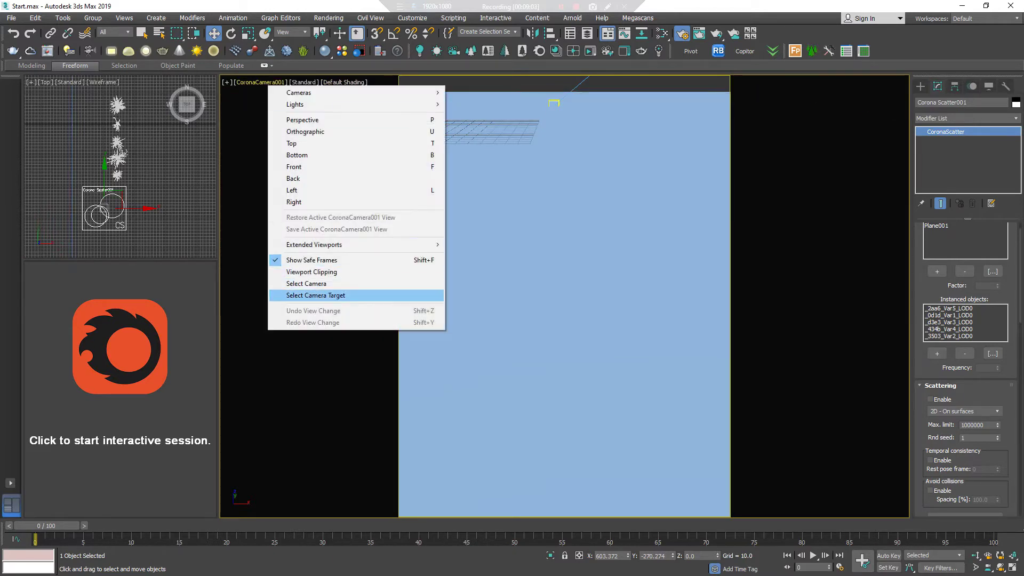
click(320, 295)
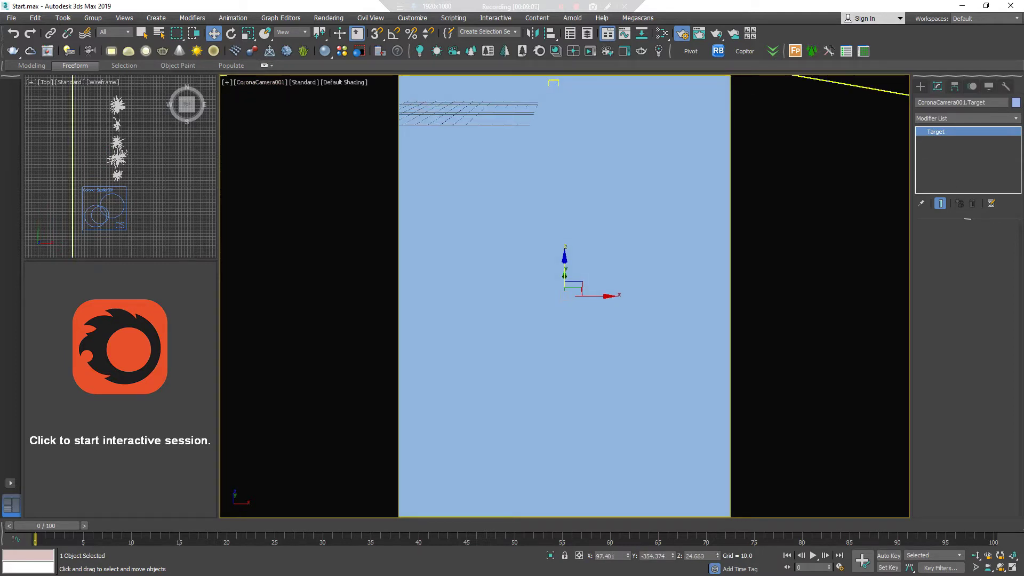
click(467, 107)
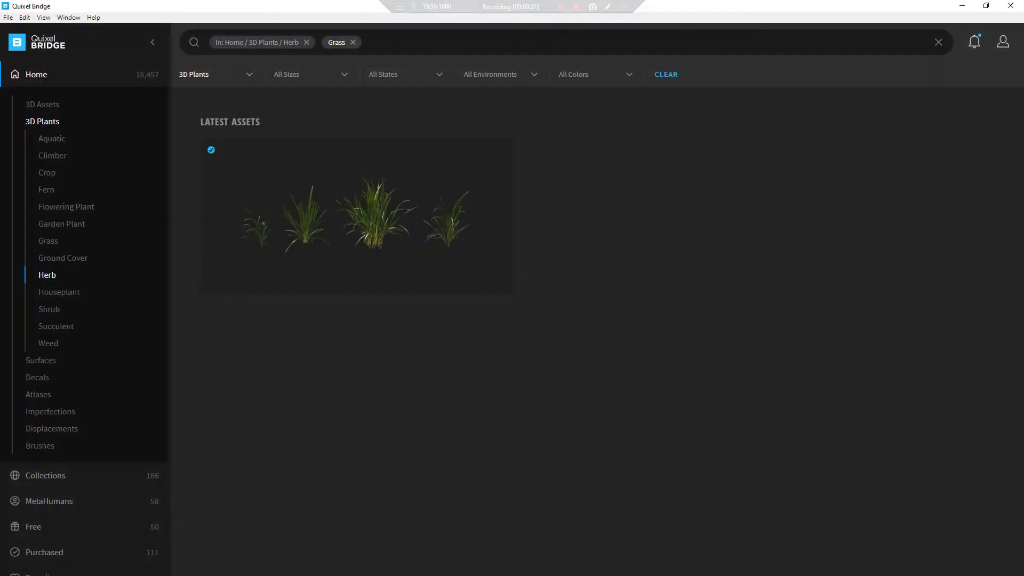
Step: Clear the Grass and Herb tags and search Quixel Bridge for 'soil'
key(BackSpace)
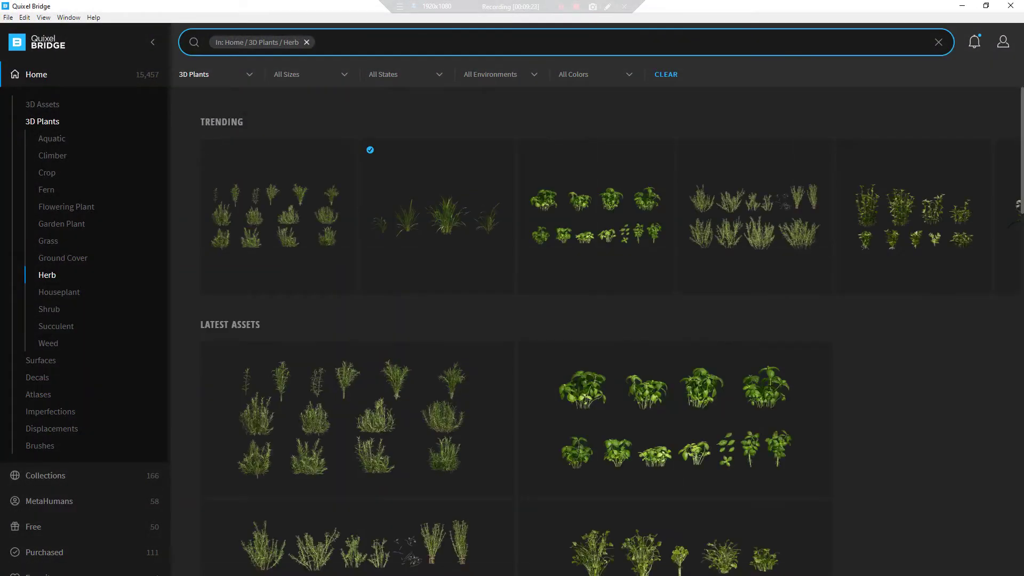
key(BackSpace)
text(soi)
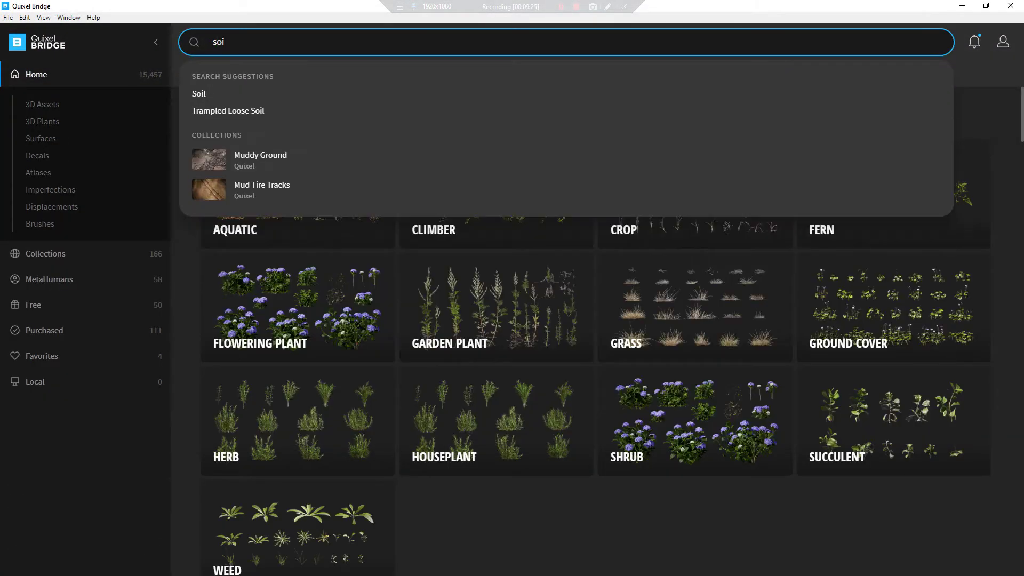
key(Return)
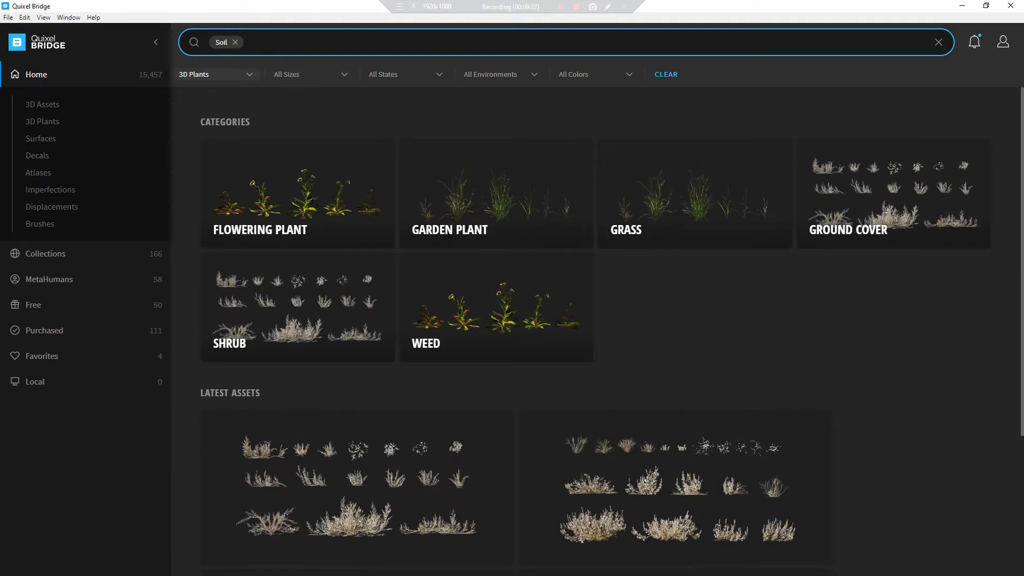
Step: Filter results to Surfaces and export the Rocky Steppe surface to 3ds Max
click(216, 74)
click(206, 131)
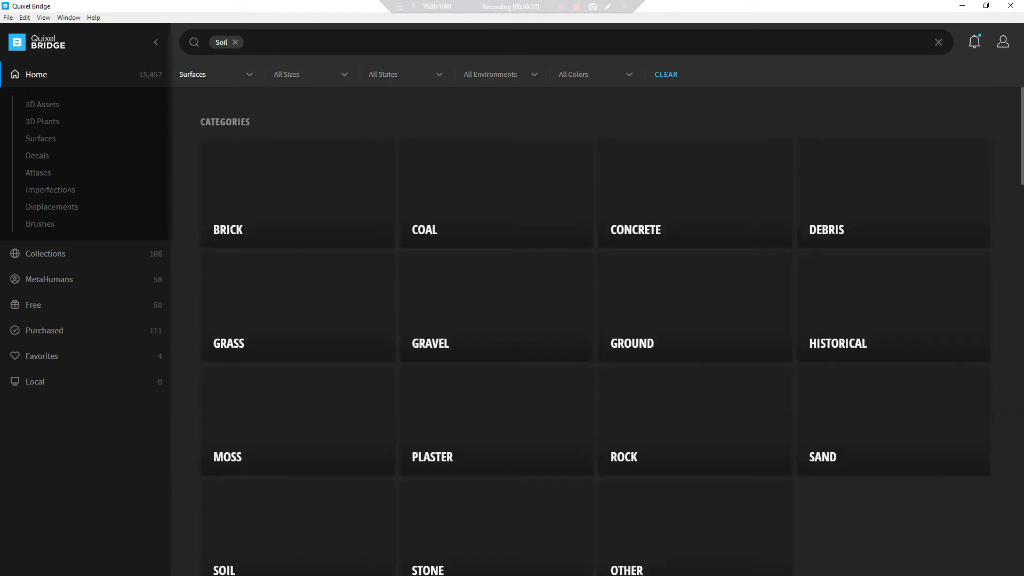
scroll(496, 309, down, 2)
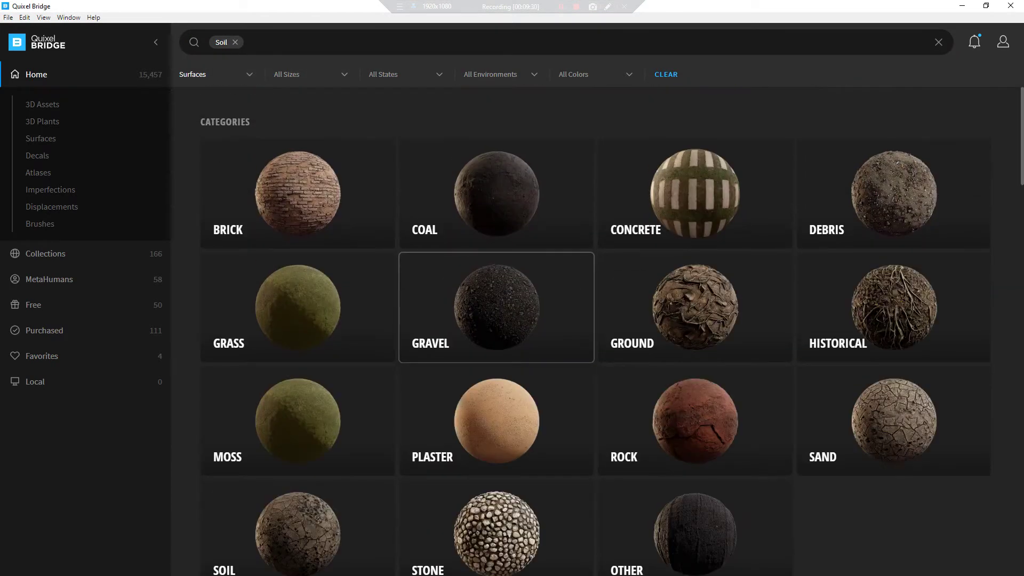
scroll(496, 309, down, 4)
scroll(437, 341, down, 3)
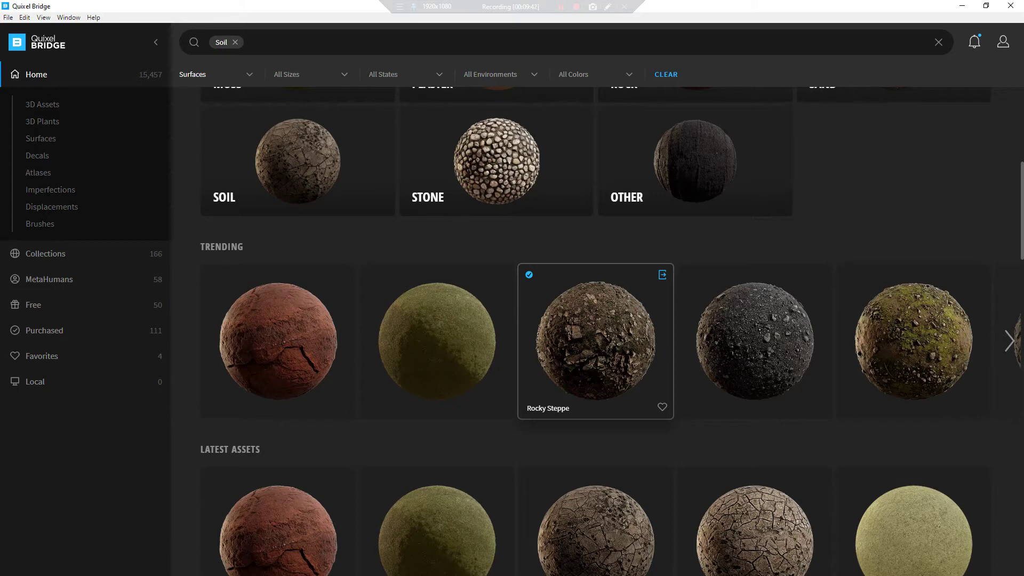
click(662, 274)
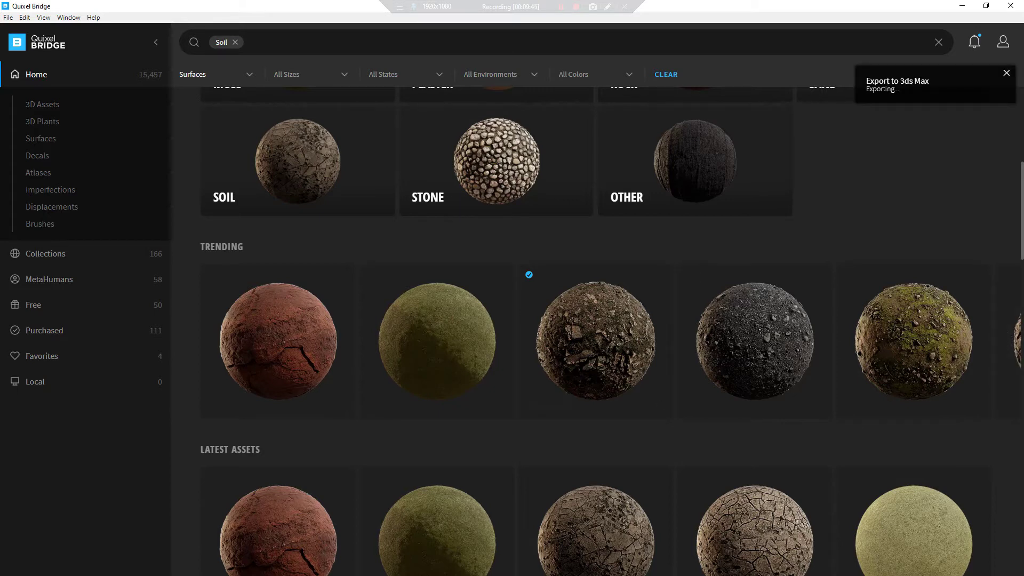
click(962, 6)
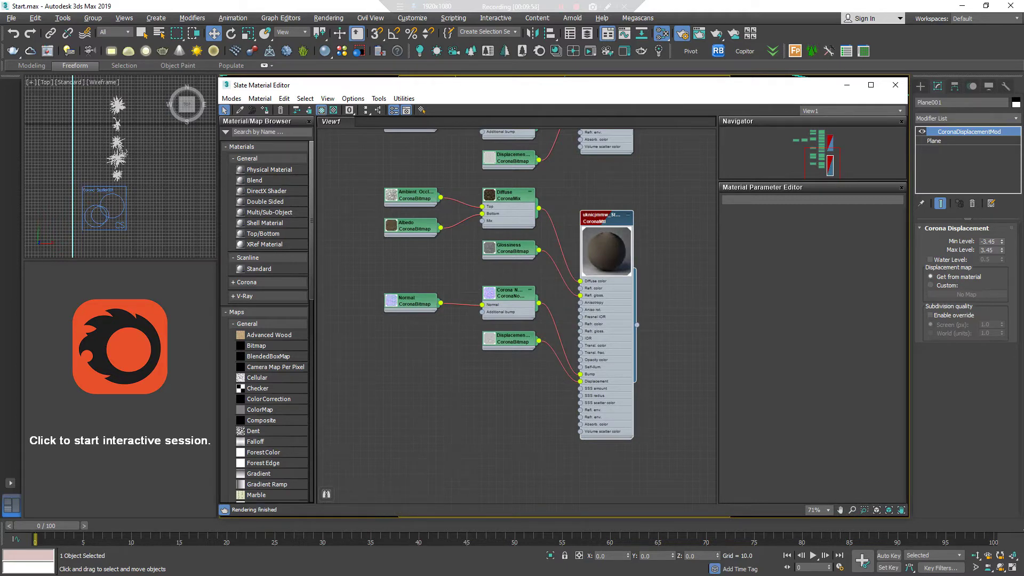
Step: Close the material editor and add a UVW Map modifier to Plane001
key(alt+Tab)
scroll(86, 158, down, 5)
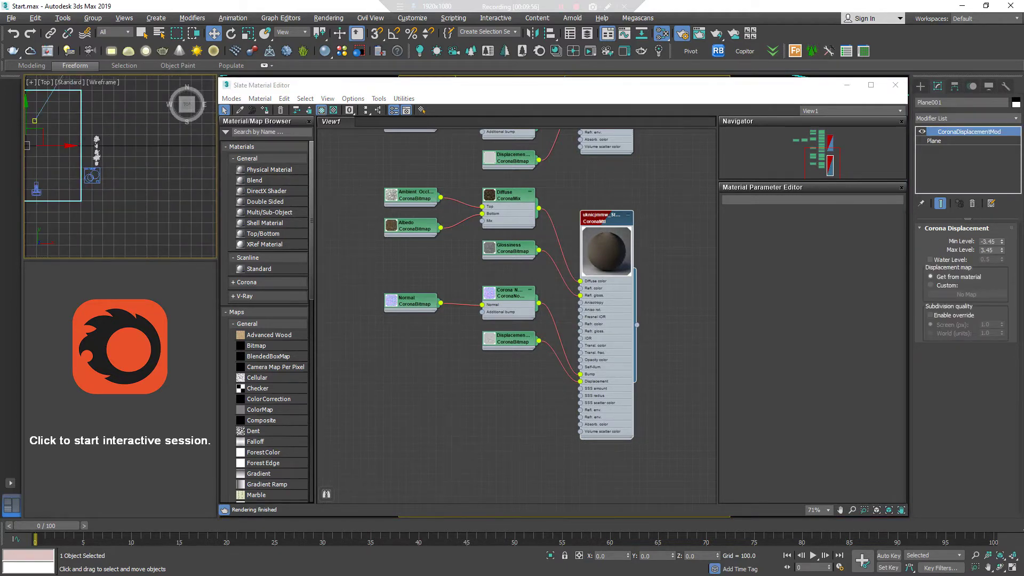
key(alt+Tab)
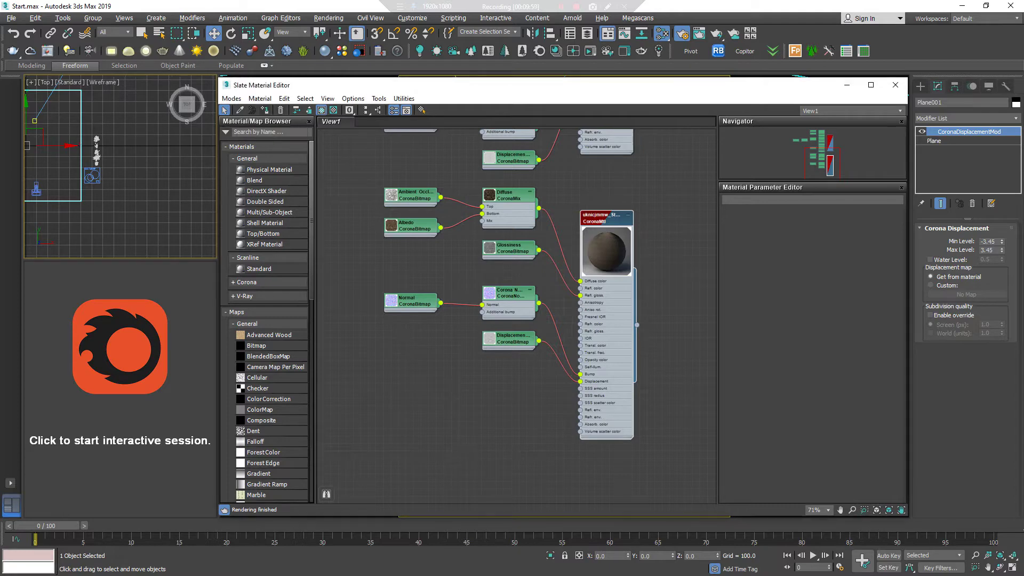
click(846, 85)
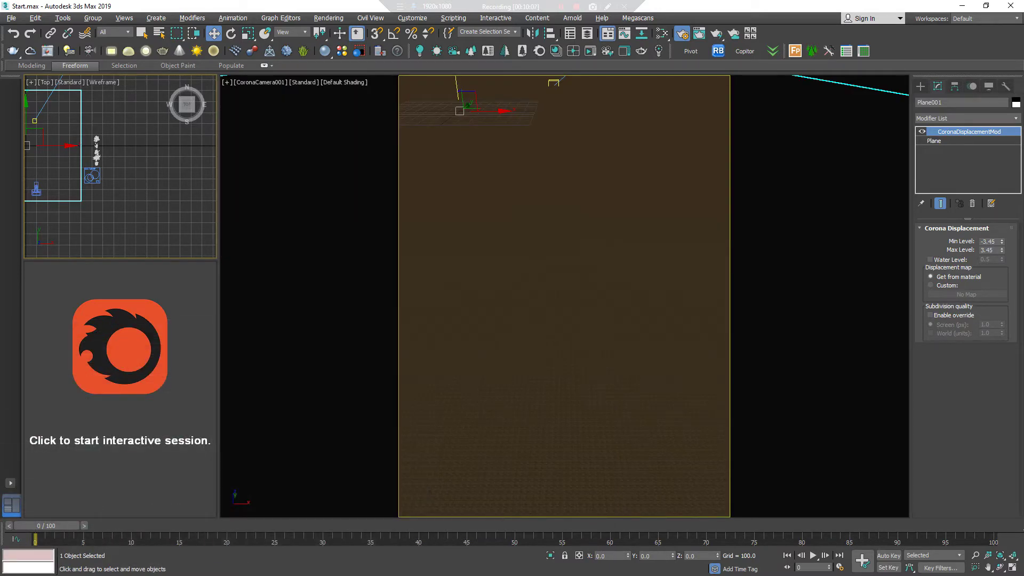
click(966, 118)
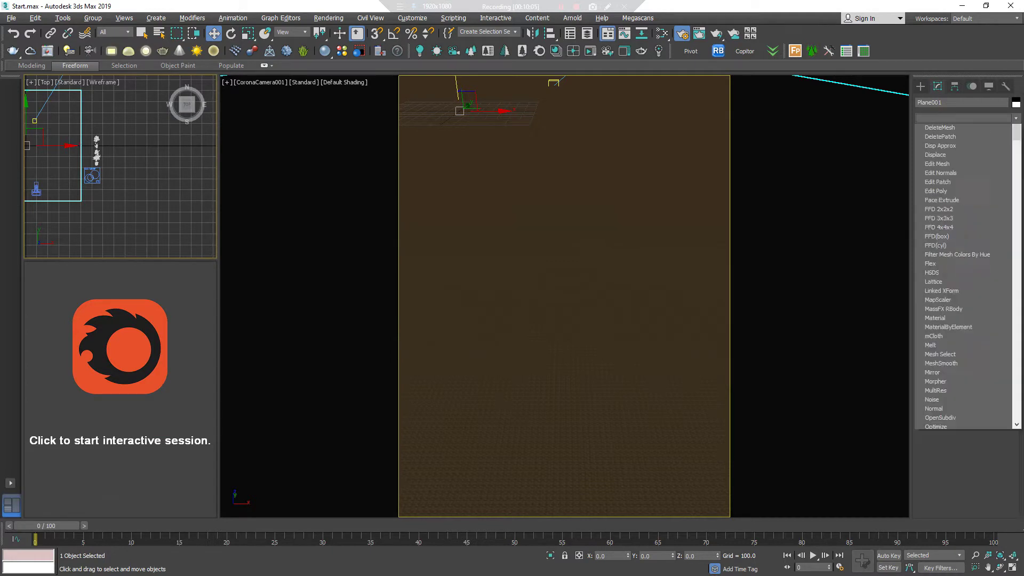
text(uv)
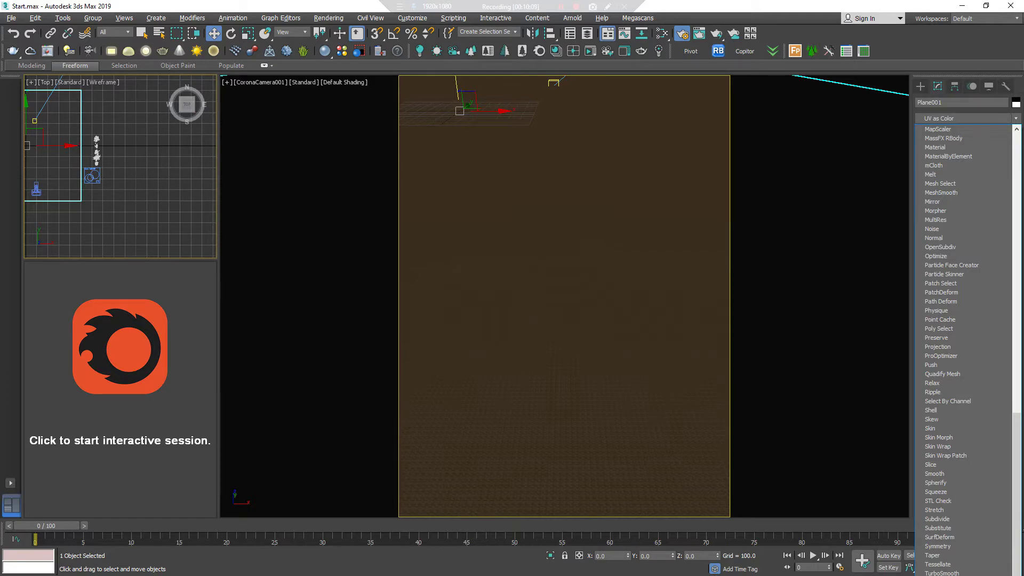
key(Escape)
click(965, 118)
text(u)
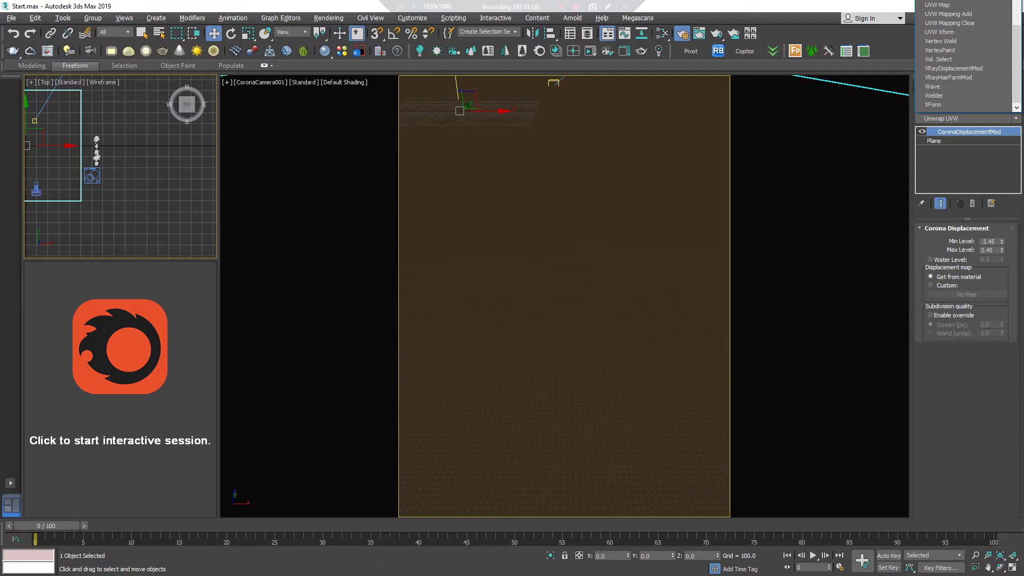
key(Down)
key(Return)
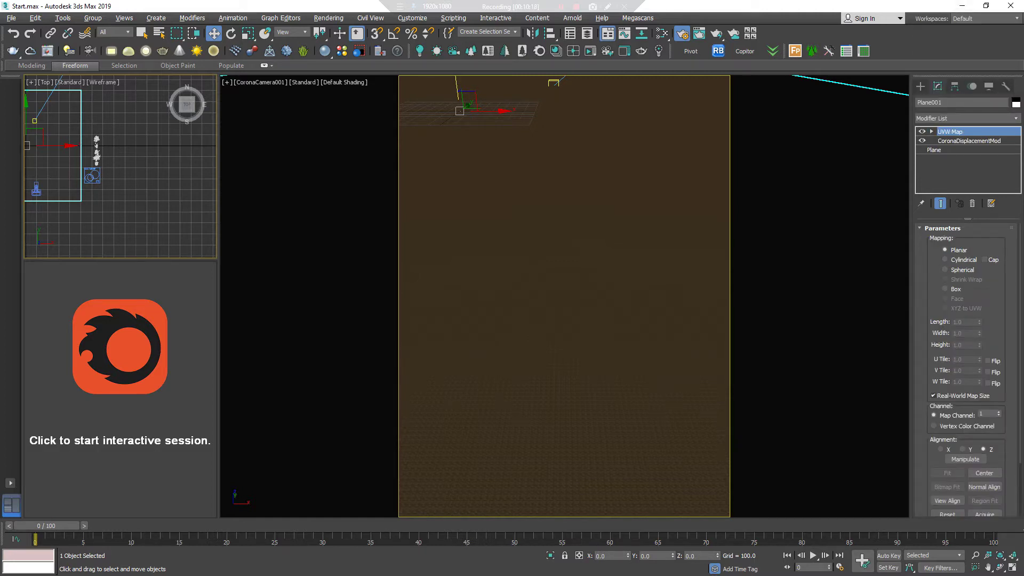
Step: Turn off real-world map size and set U, V and W tiling to 5
click(933, 396)
click(965, 359)
text(5)
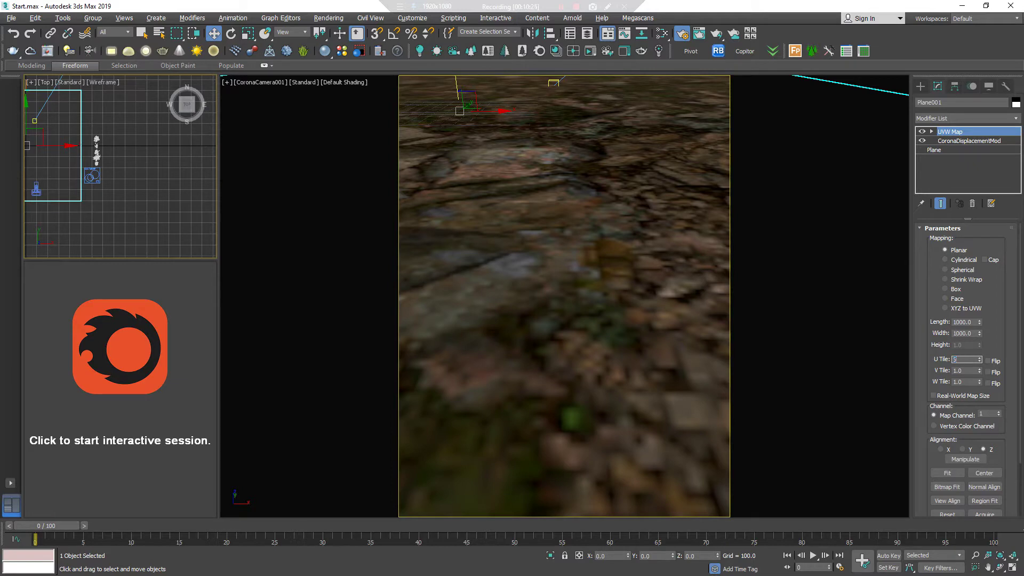
key(Tab)
text(5)
key(Return)
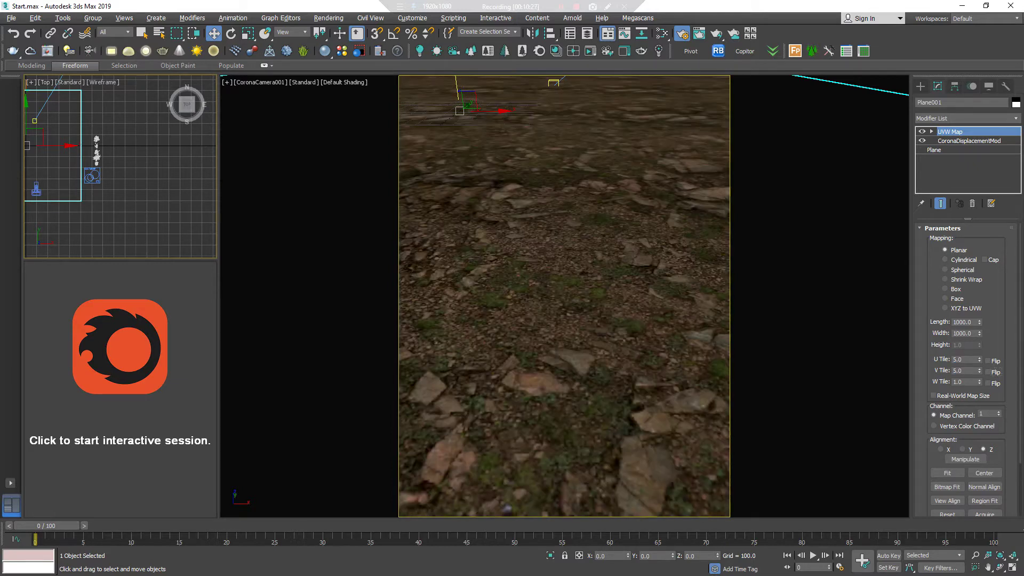
key(Tab)
text(5)
key(Return)
Step: Stop the interactive render, check Render Setup's Scene tab, then restart interactive rendering
click(120, 374)
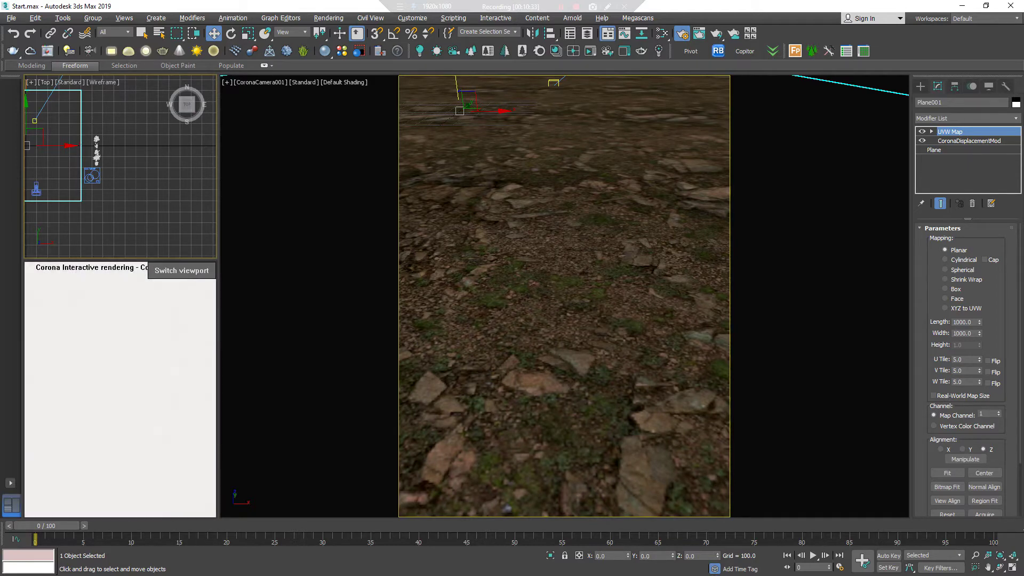
right_click(144, 372)
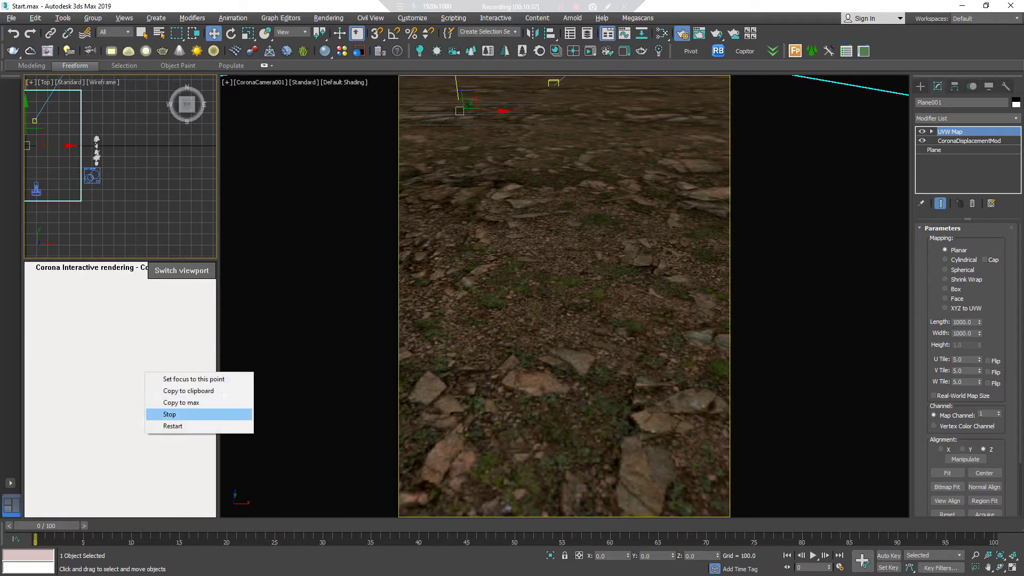
click(160, 415)
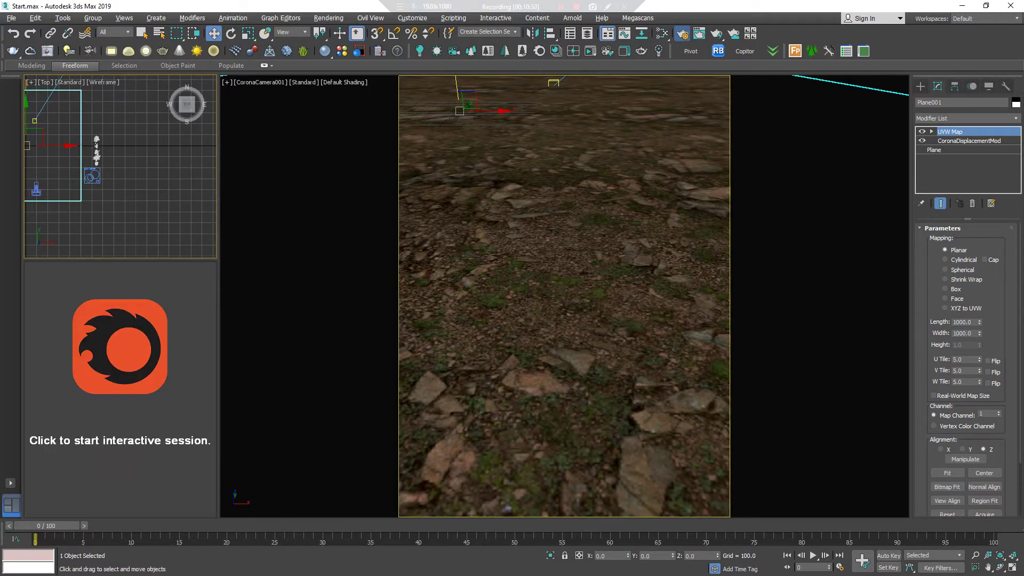
click(682, 33)
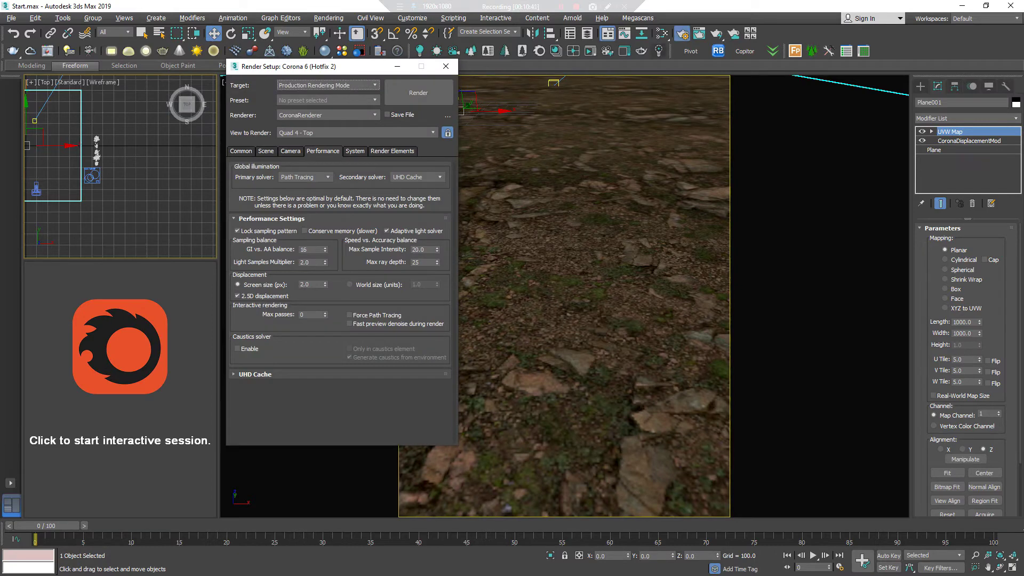
click(266, 151)
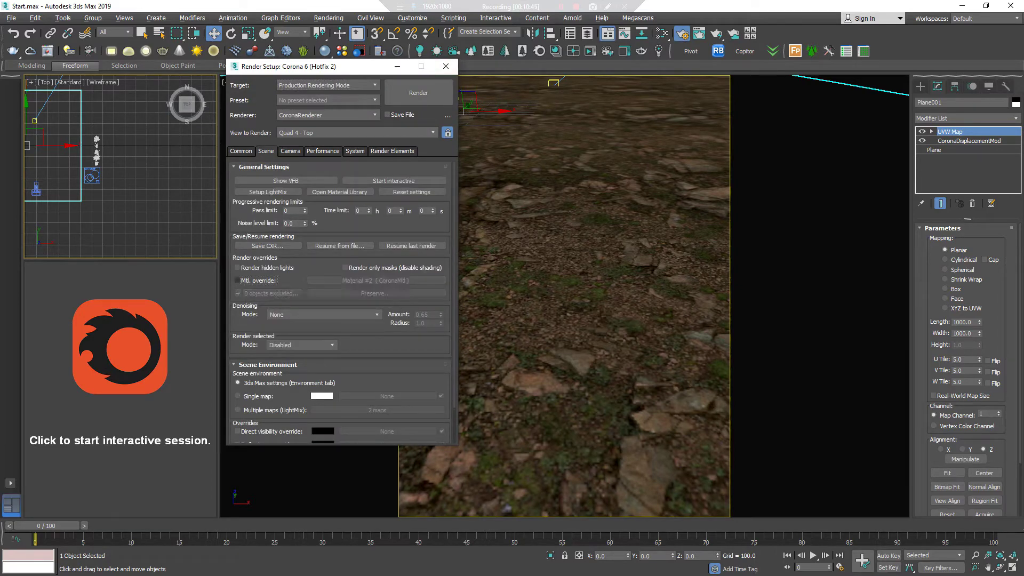
click(446, 67)
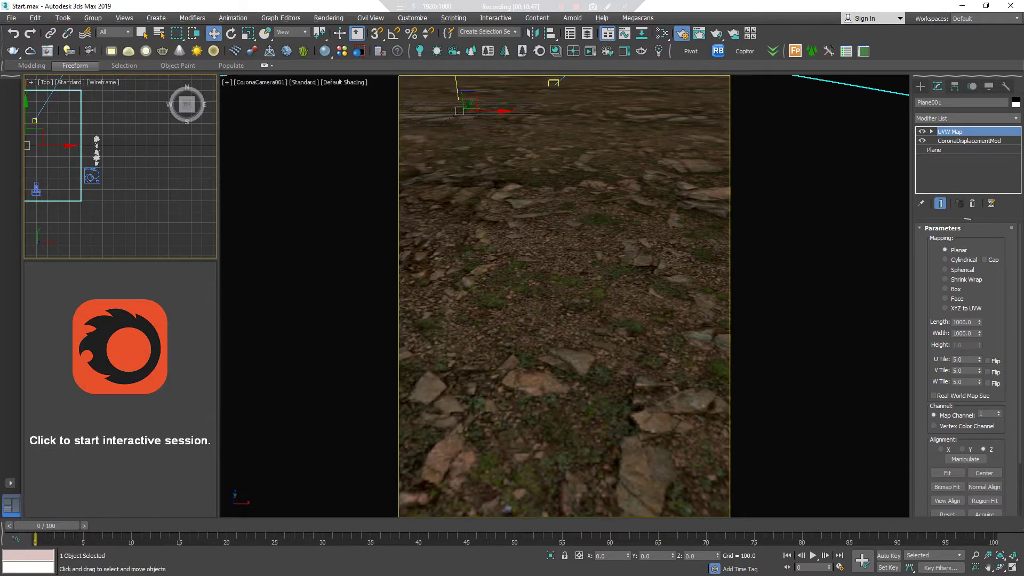
click(120, 440)
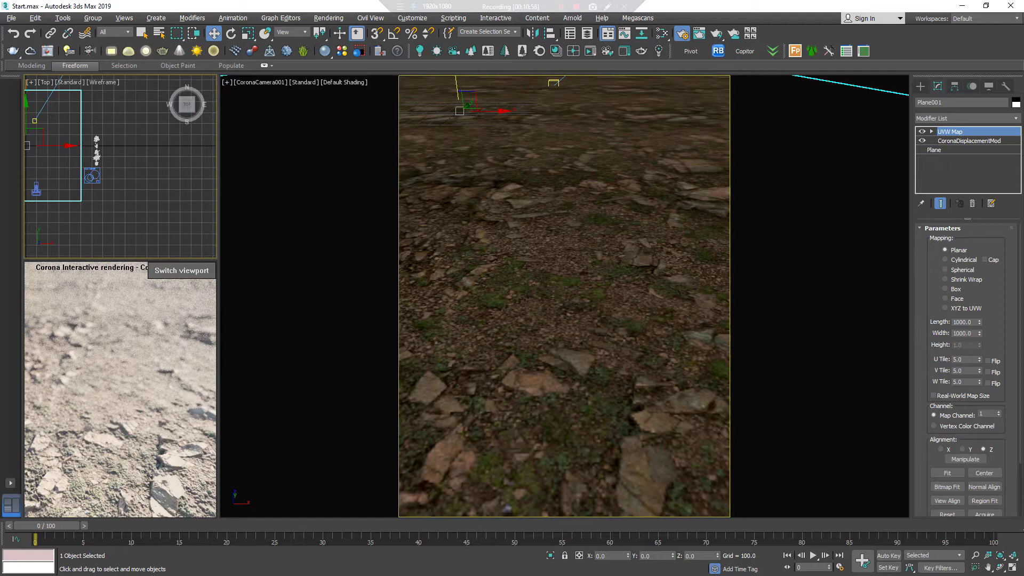
Step: Select CoronaScatter001 and re-enable its scattering so lemongrass covers the ground
click(91, 176)
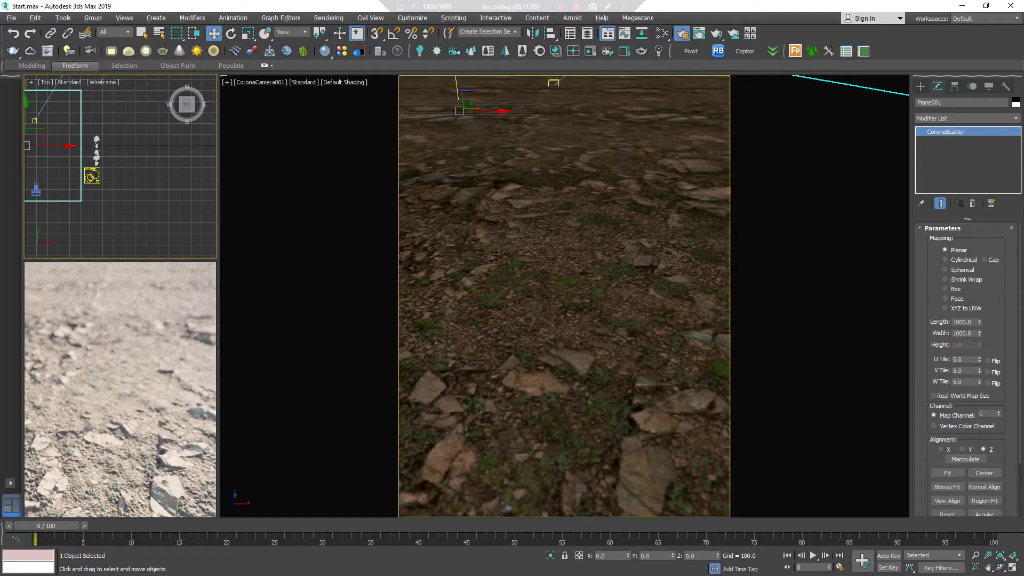
click(91, 176)
click(930, 400)
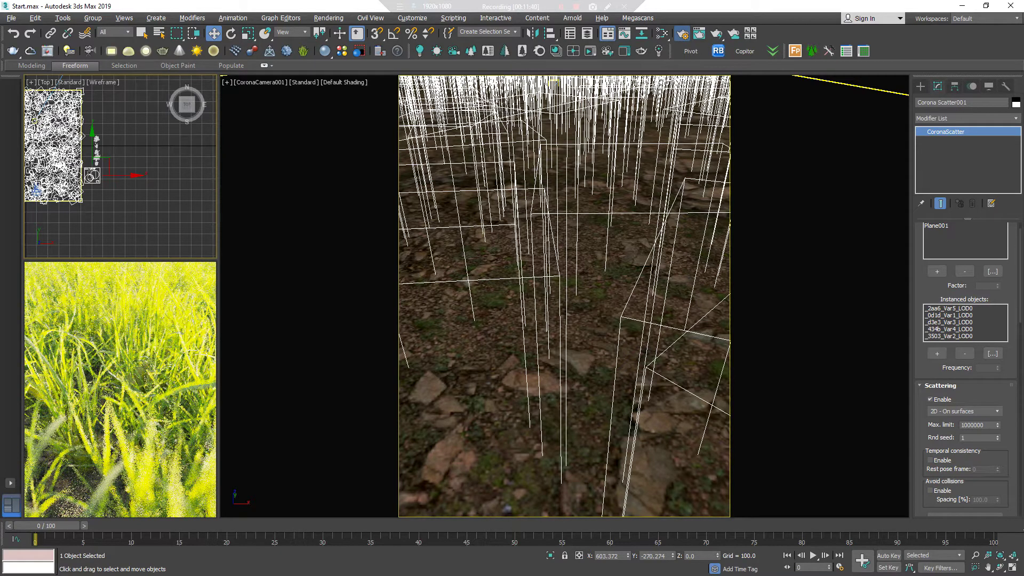
Step: Set the Corona camera exposure to -3 EV, then adjust it to -2.5 EV
key(F10)
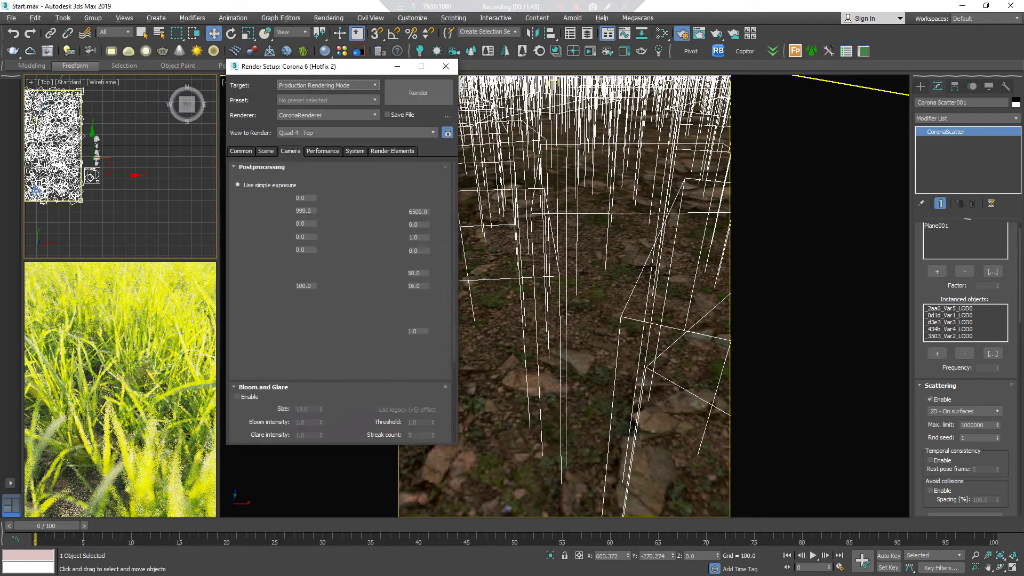
double_click(301, 198)
text(-)
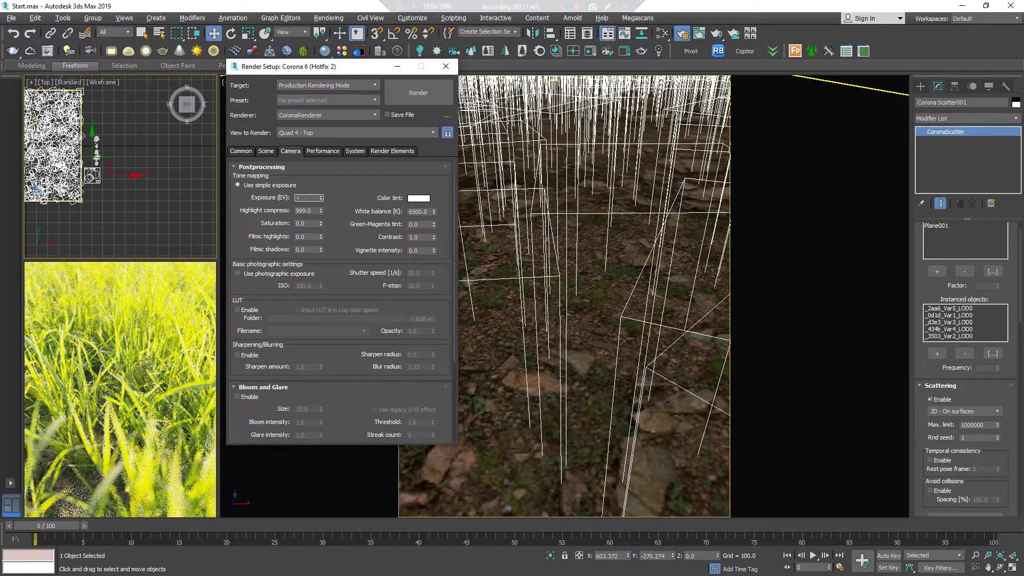
text(3)
key(Return)
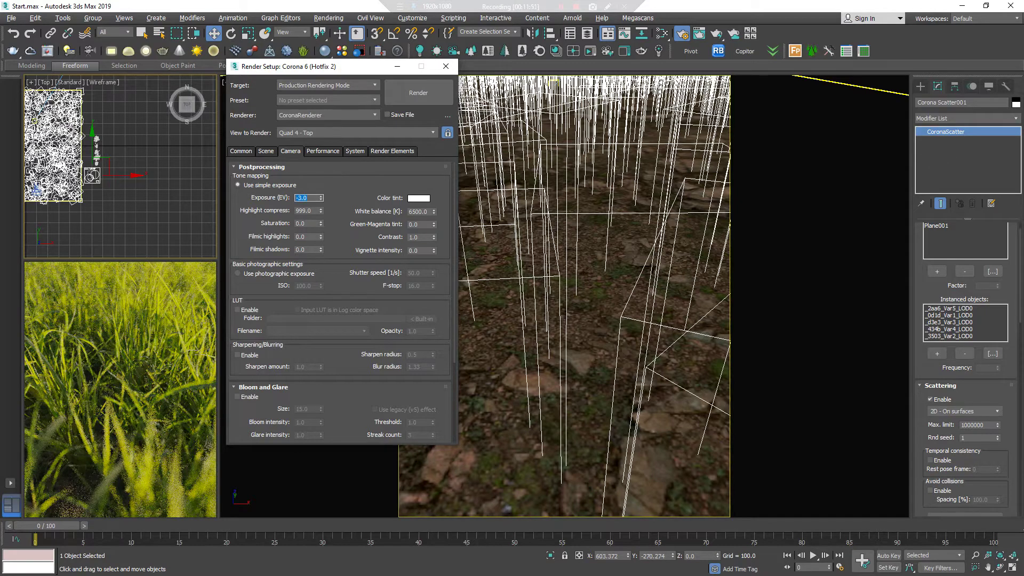
text(-)
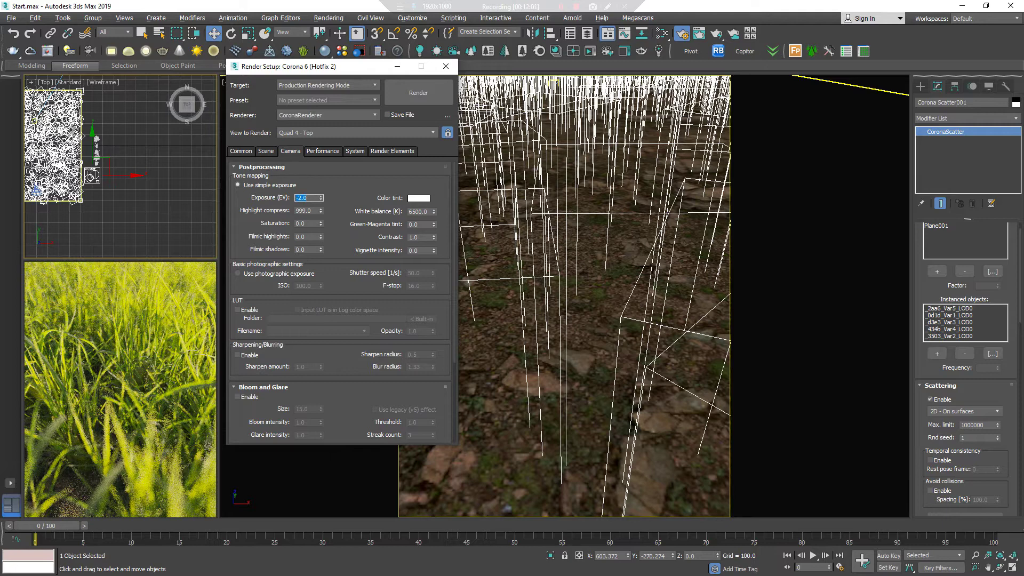
text(-)
key(Return)
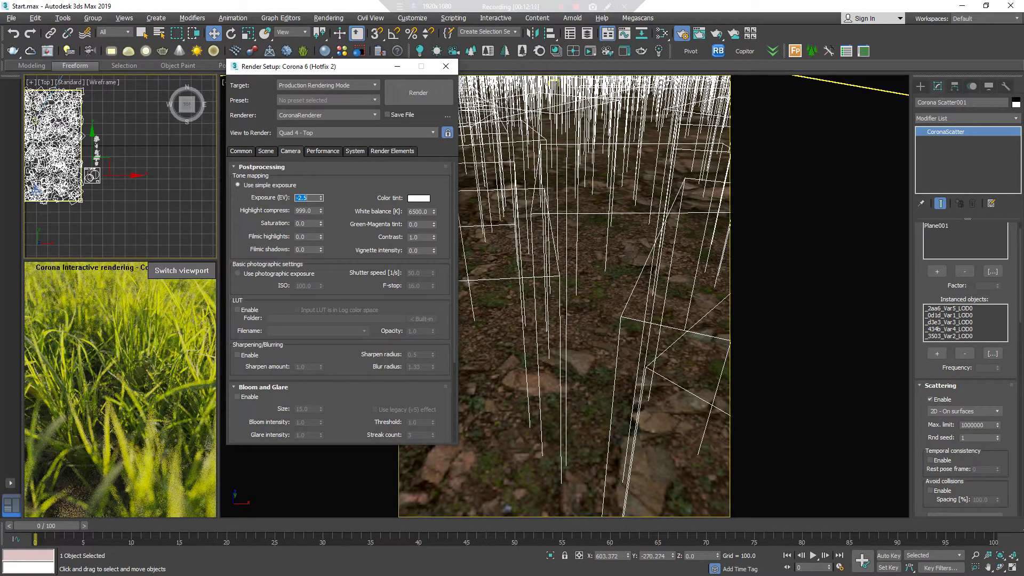
scroll(564, 296, up, 2)
scroll(565, 296, up, 2)
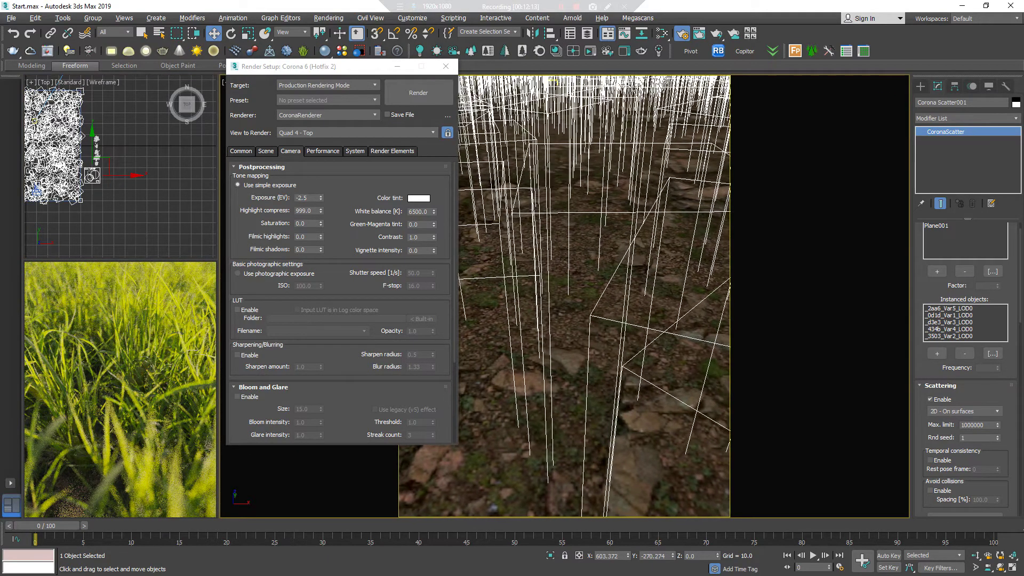
scroll(565, 296, up, 2)
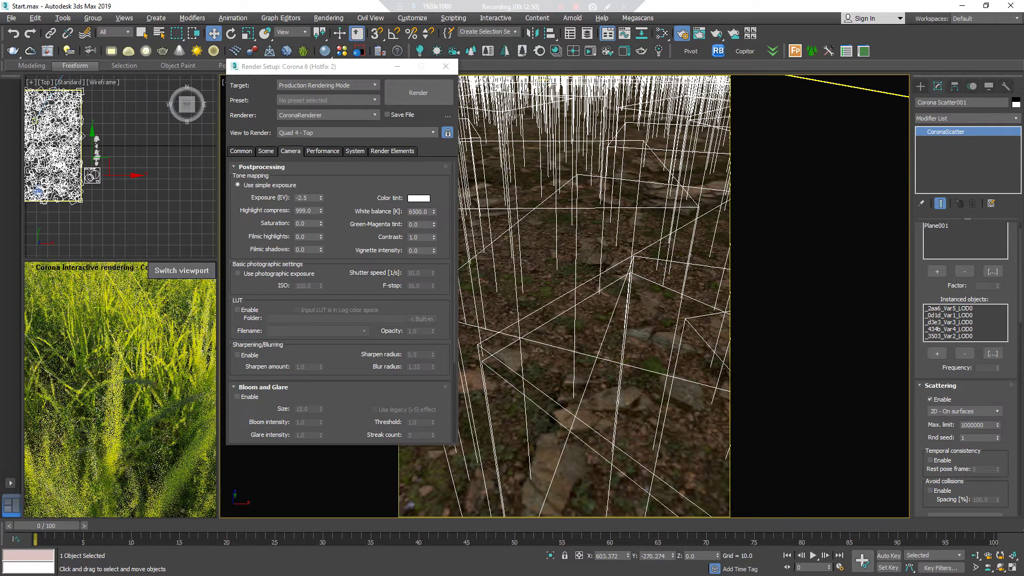
Step: Restart the interactive grass render and pan the camera view slightly sideways
right_click(141, 409)
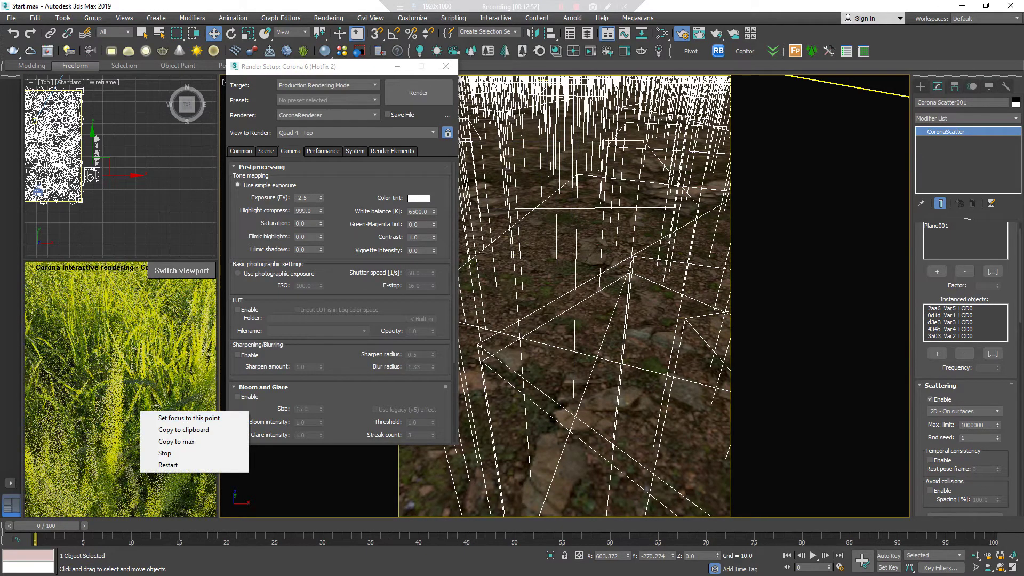
click(182, 418)
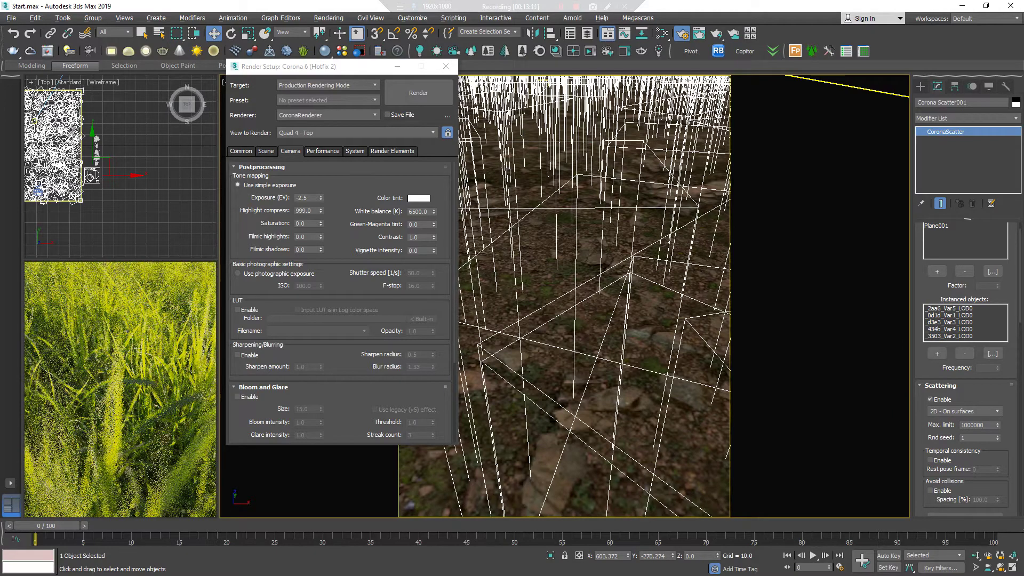
middle_drag(640, 363, 620, 365)
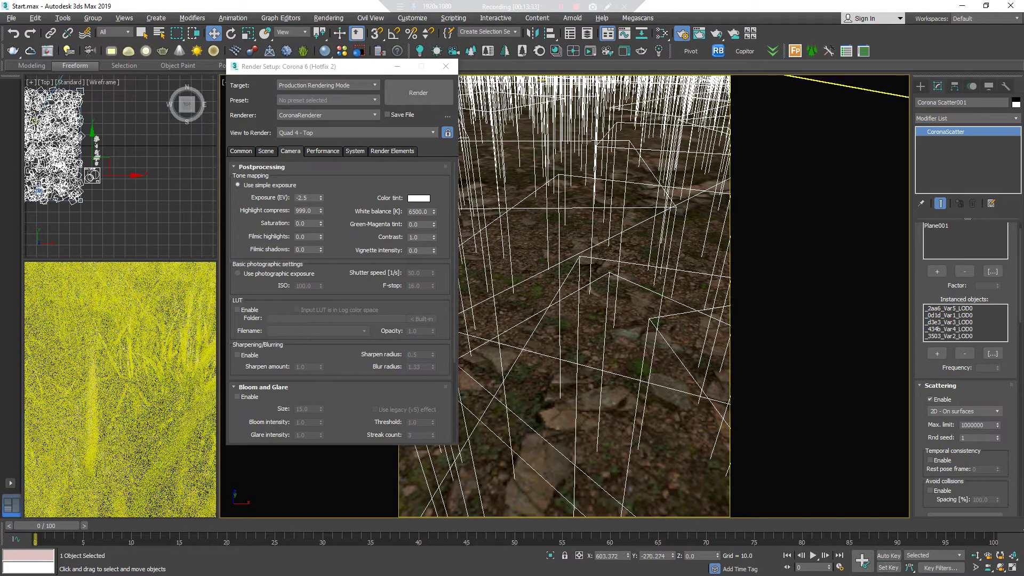
Step: Dolly the camera into the grass and set its focus point on the grass blades
click(974, 555)
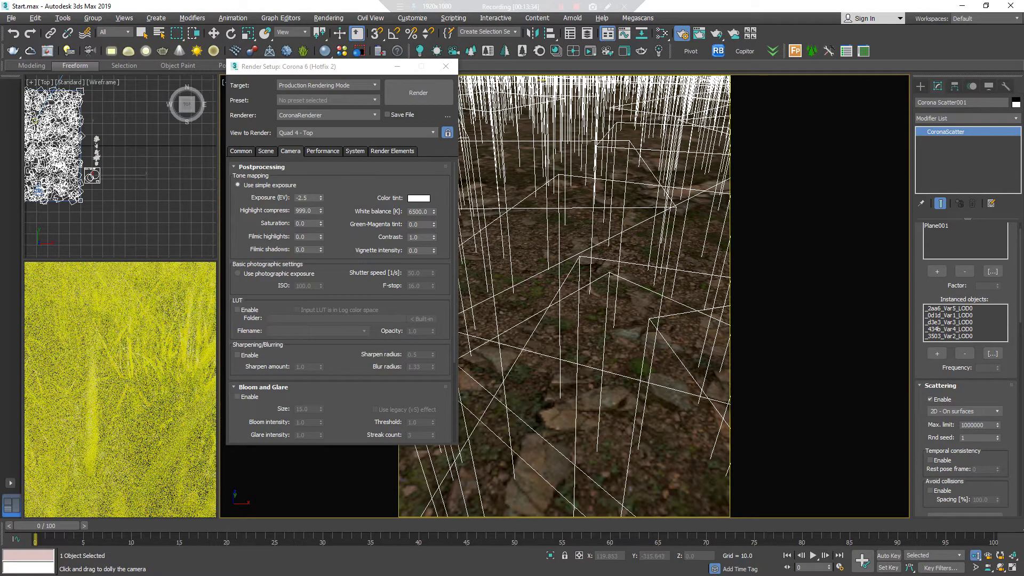
drag(589, 286, 591, 291)
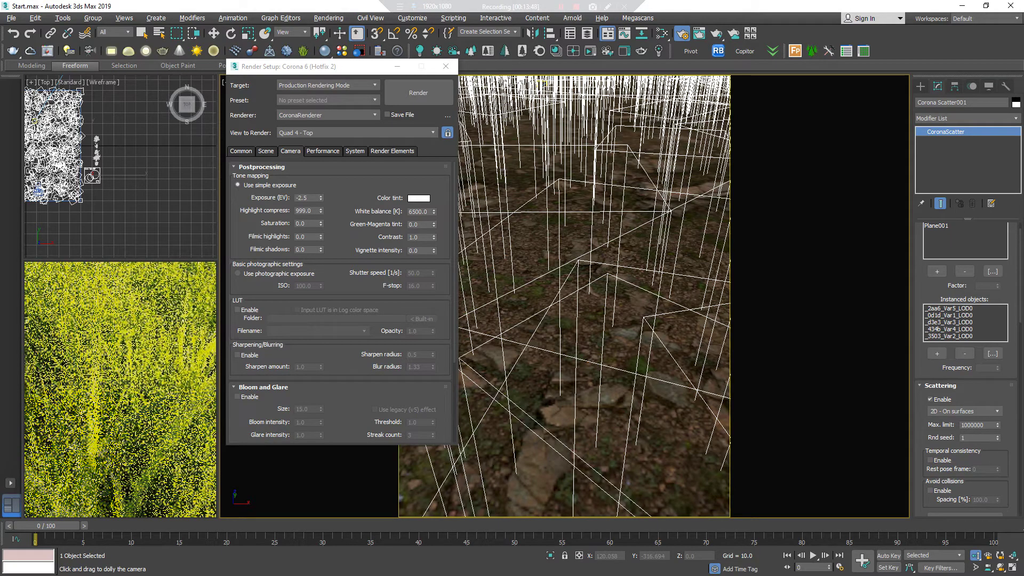
drag(564, 296, 550, 296)
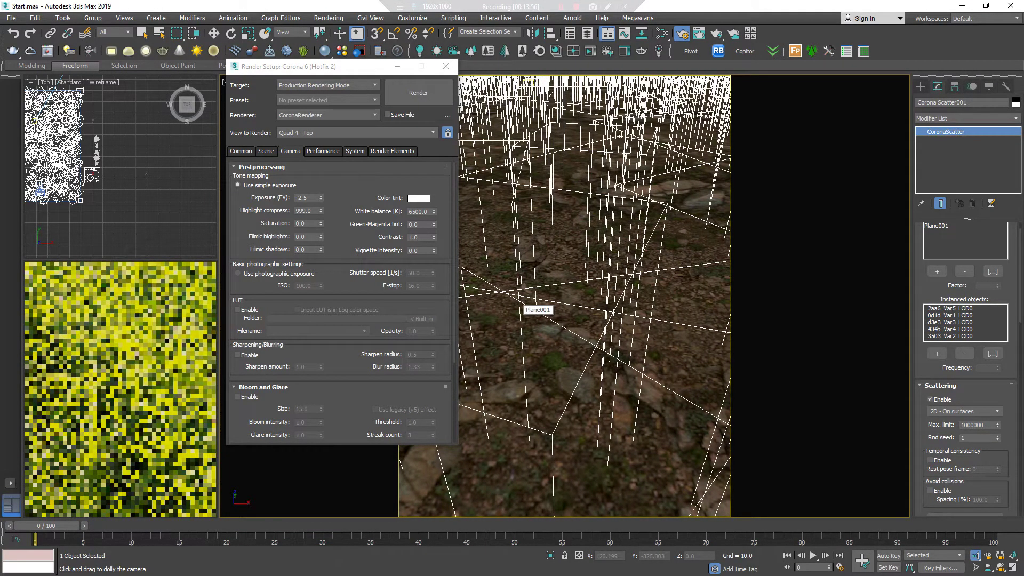
drag(550, 296, 547, 295)
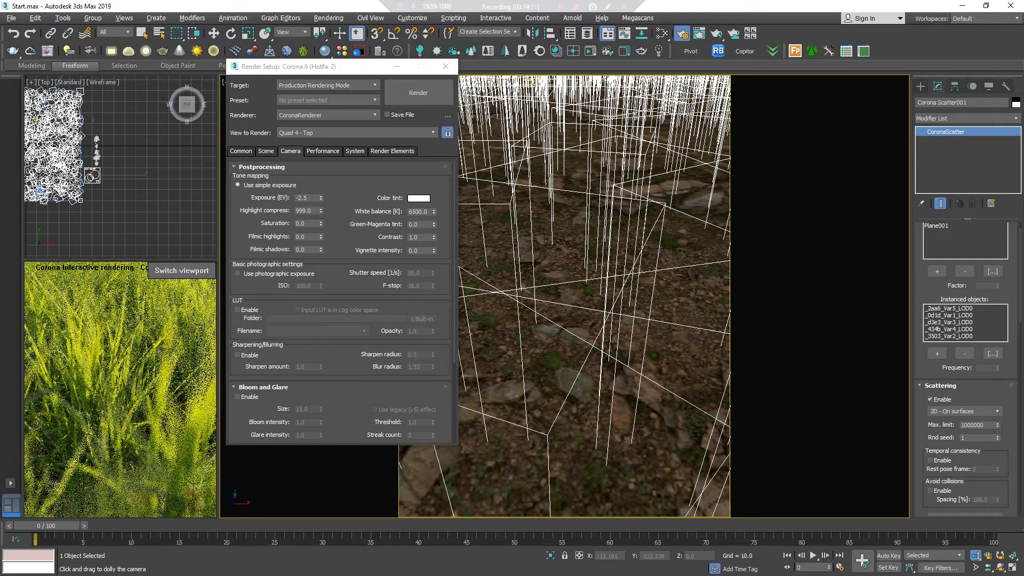
right_click(115, 399)
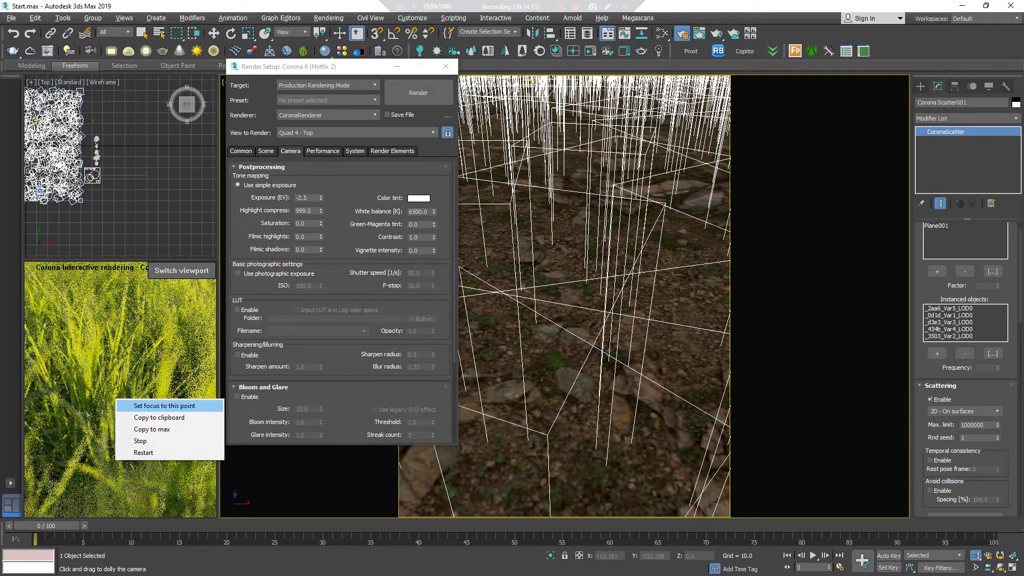
click(160, 406)
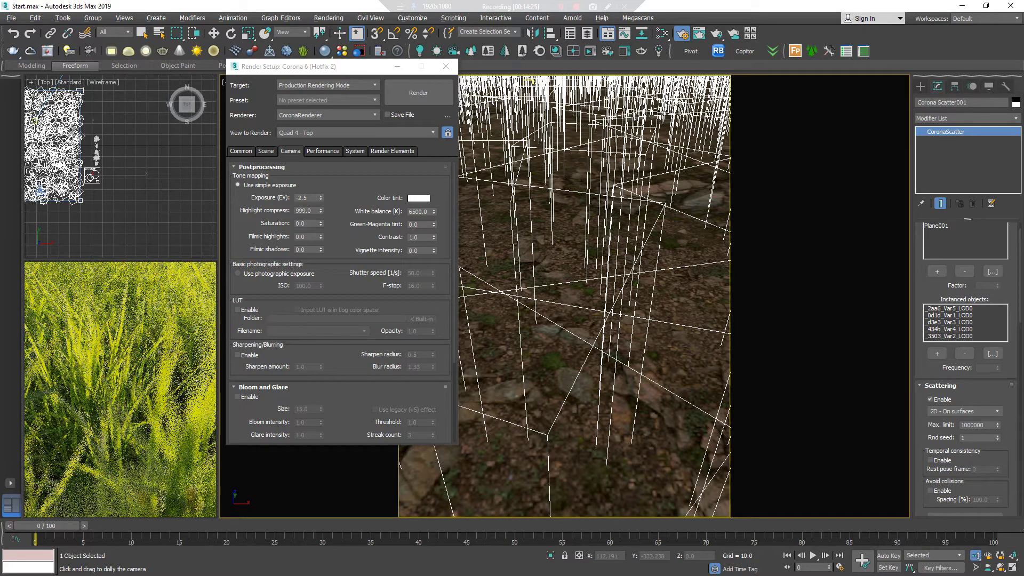
Step: Lower the render exposure to -3 EV
key(Tab)
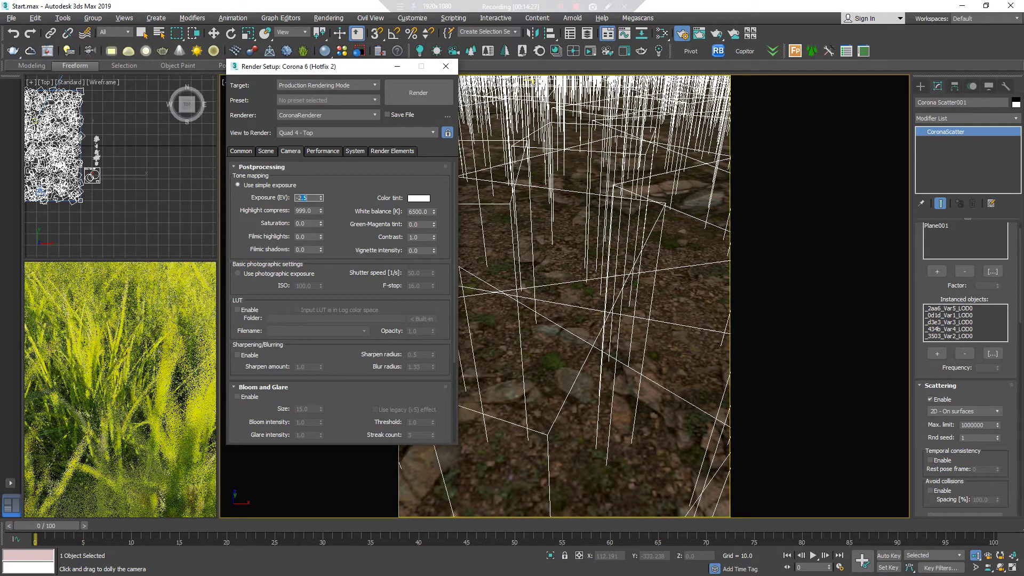
text(-3)
key(Return)
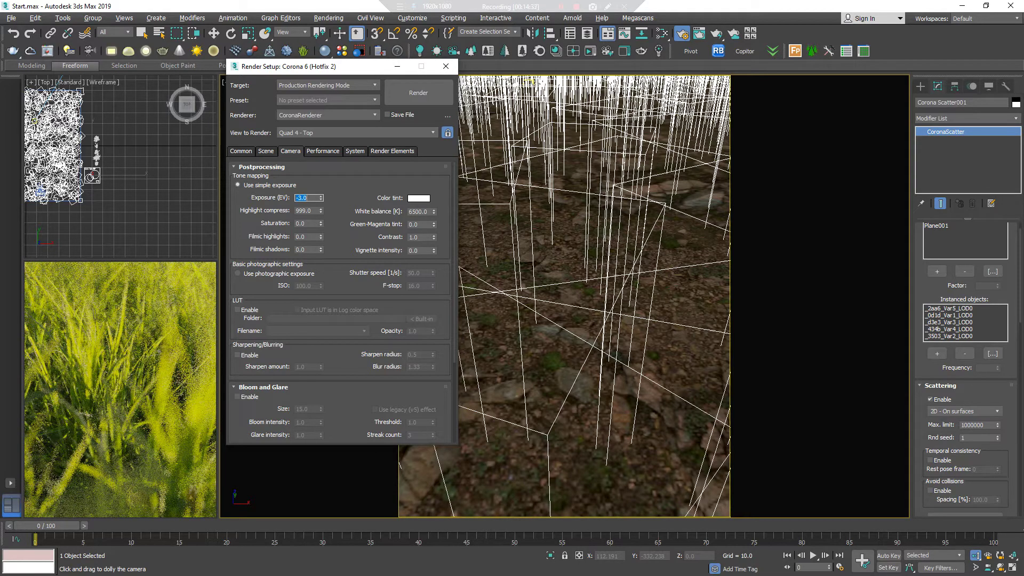
Step: Set the noise level limit to 6 with Corona High Quality denoising
click(265, 151)
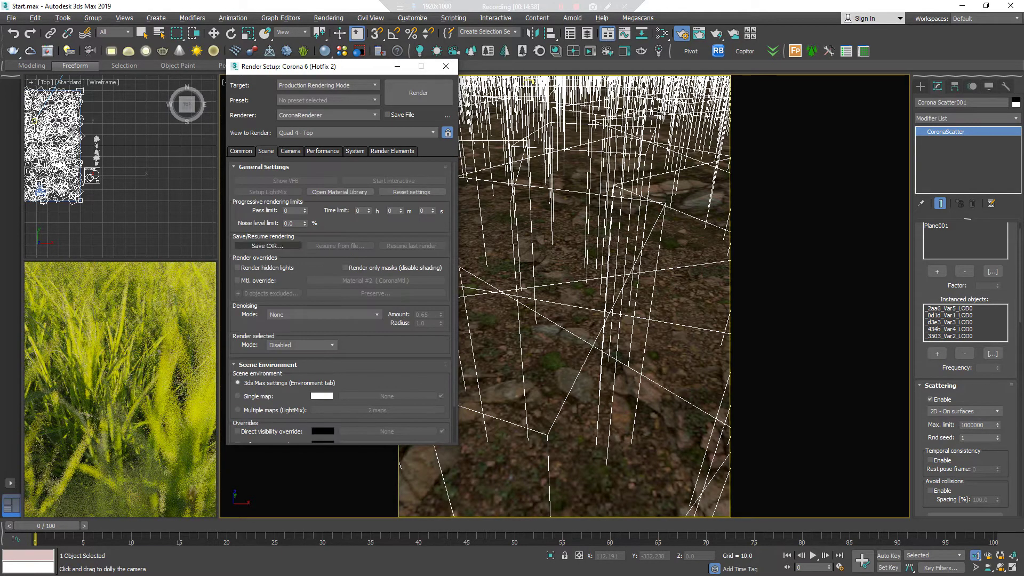
click(291, 223)
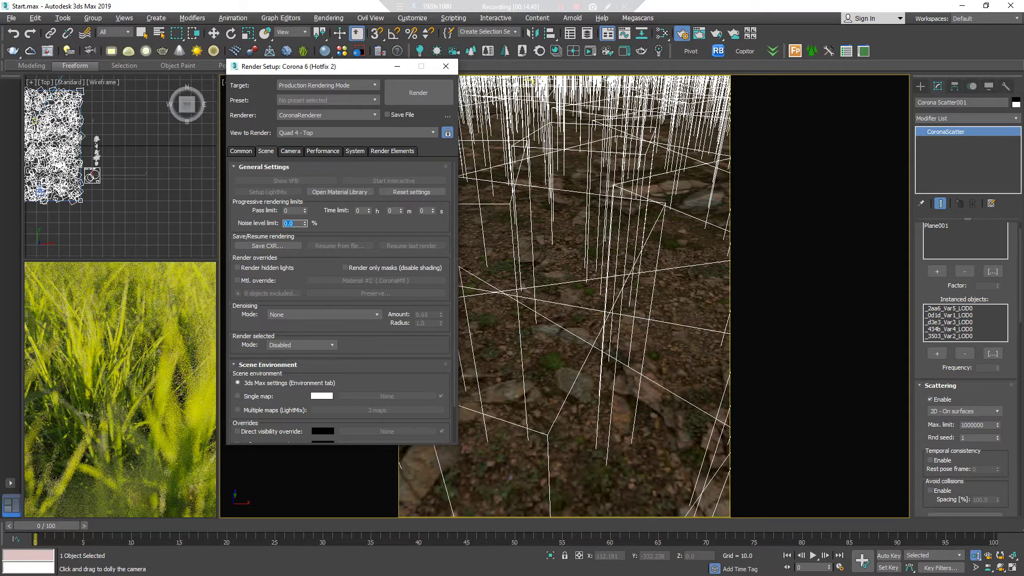
text(6)
key(Return)
click(324, 314)
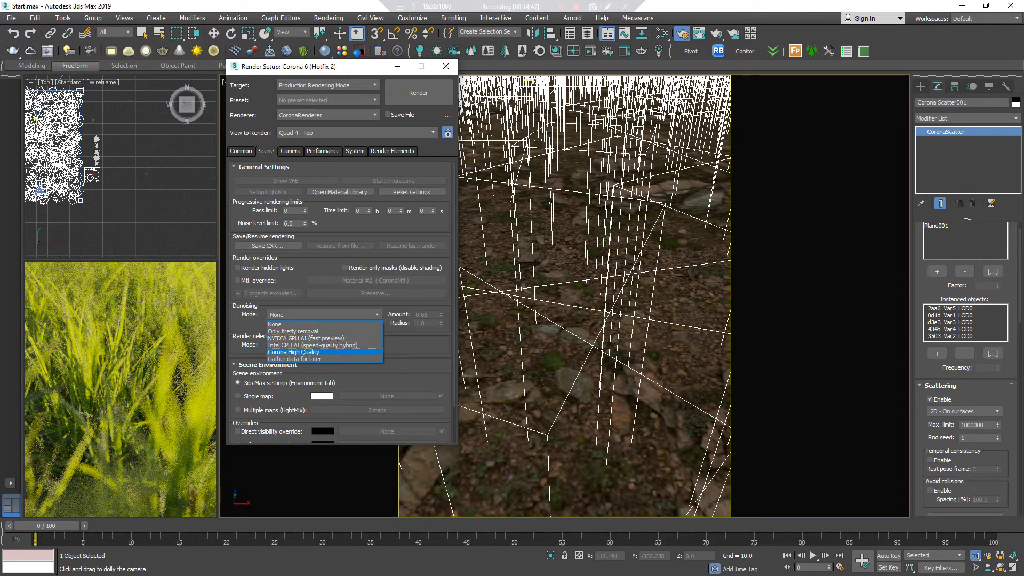
click(296, 352)
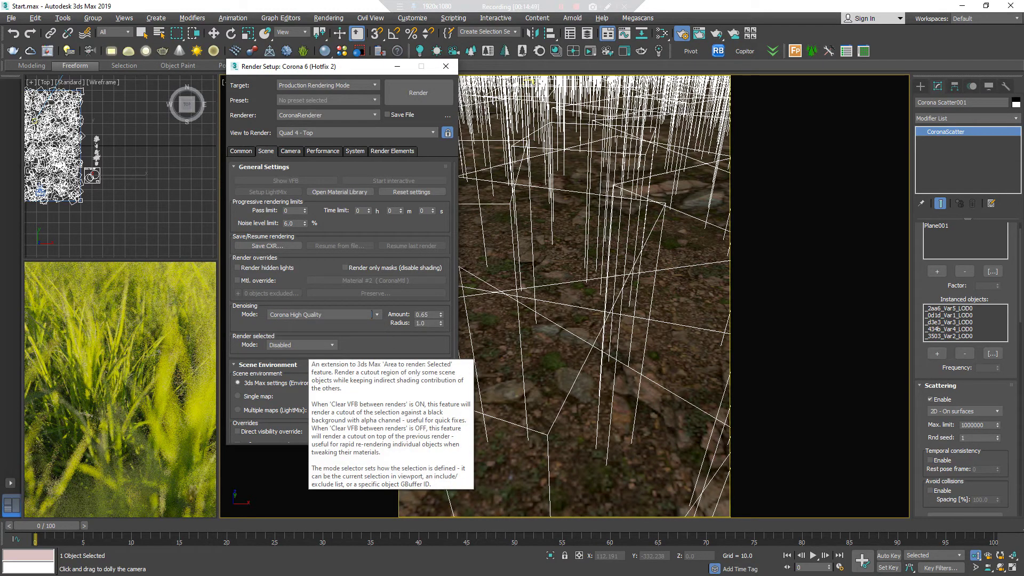
Step: Stop the interactive render and start a production render of the camera view
right_click(170, 341)
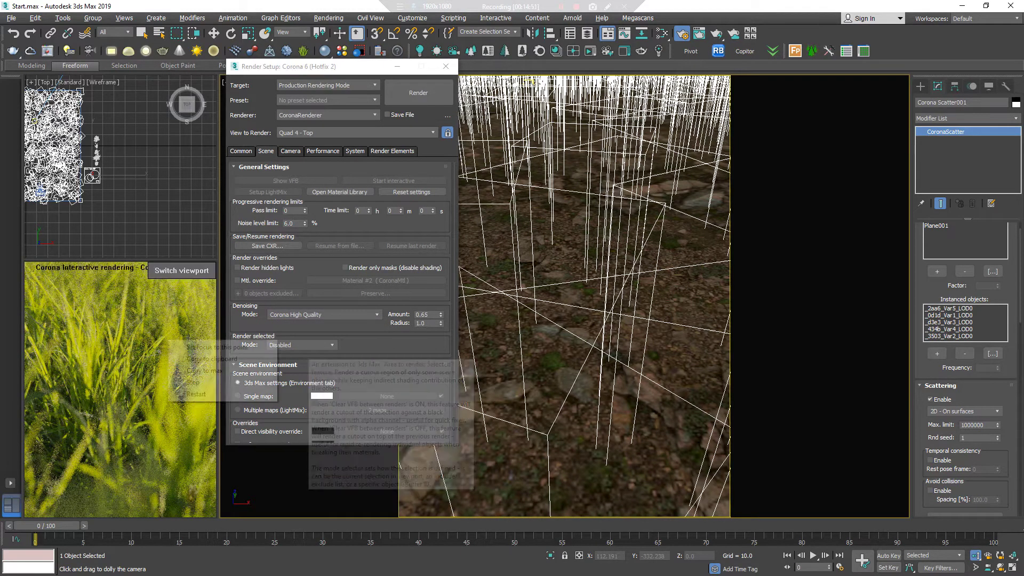
click(184, 384)
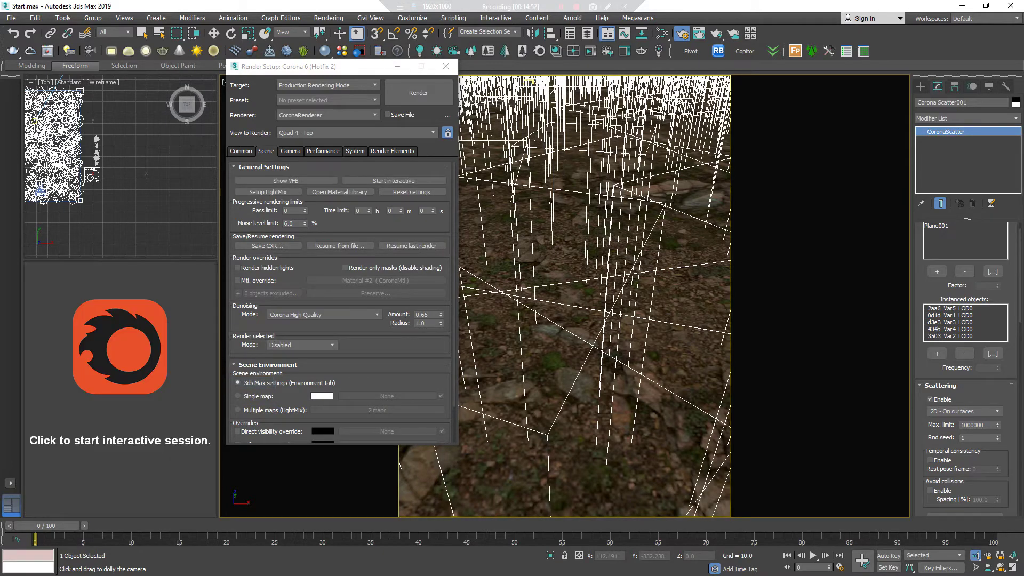
key(shift+q)
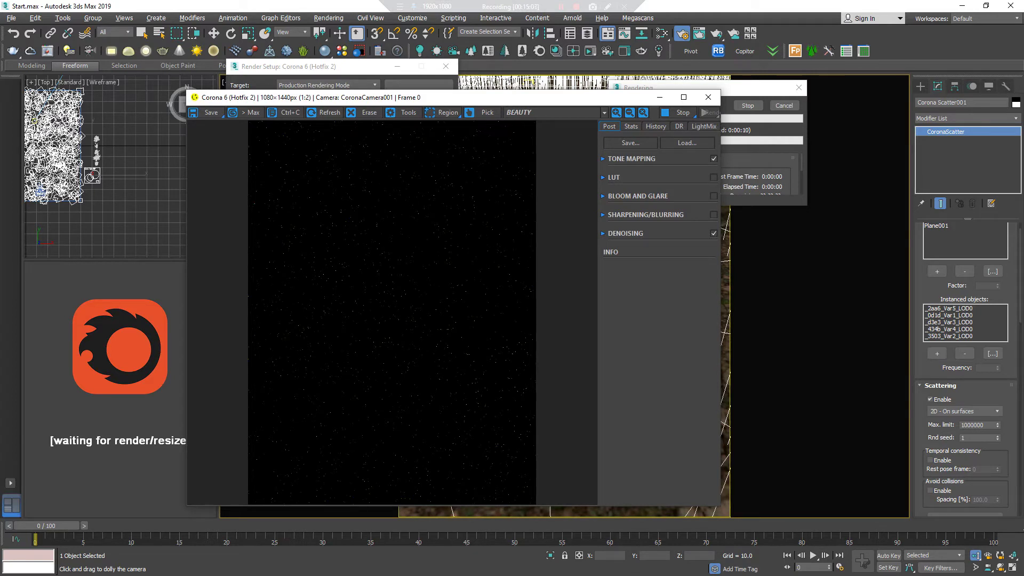
Step: Stop the running production render and close the frame buffer
mouse_move(480, 97)
mouse_down()
mouse_move(225, 100)
mouse_move(369, 102)
mouse_up()
click(569, 117)
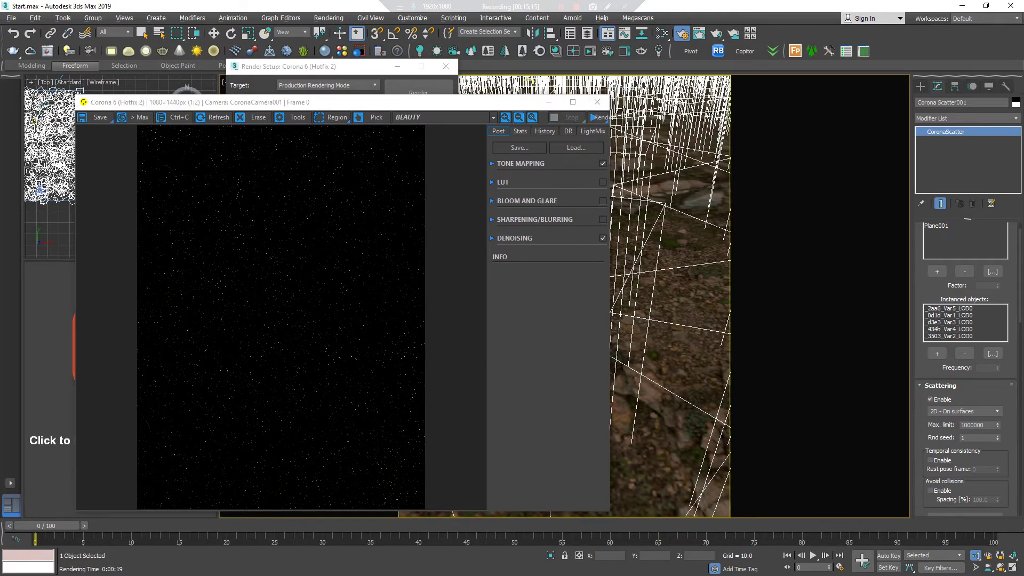
click(597, 102)
Step: Set the output width to 720 so height becomes 960, and re-render
click(240, 151)
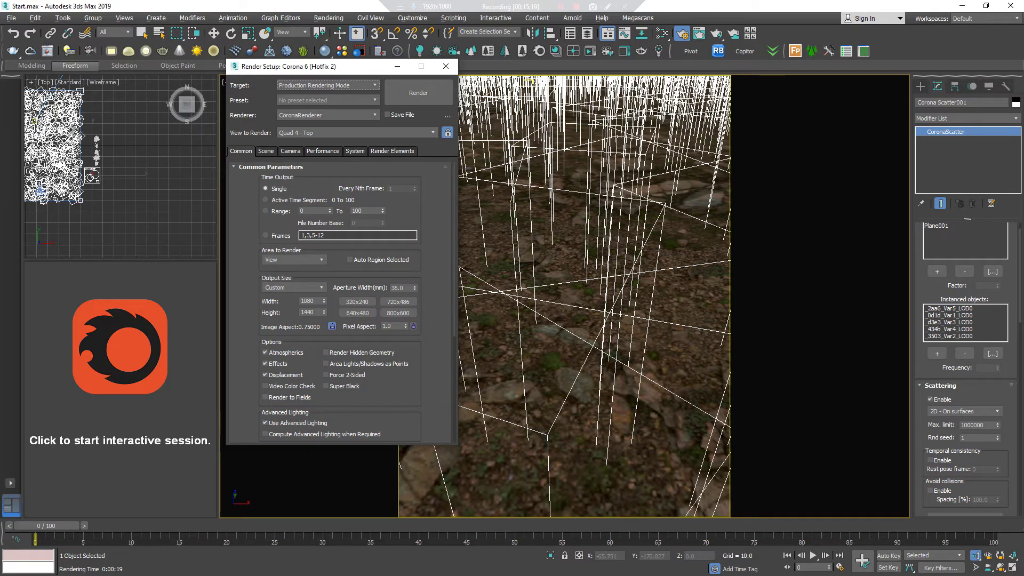
double_click(308, 301)
text(72)
text(0)
key(Return)
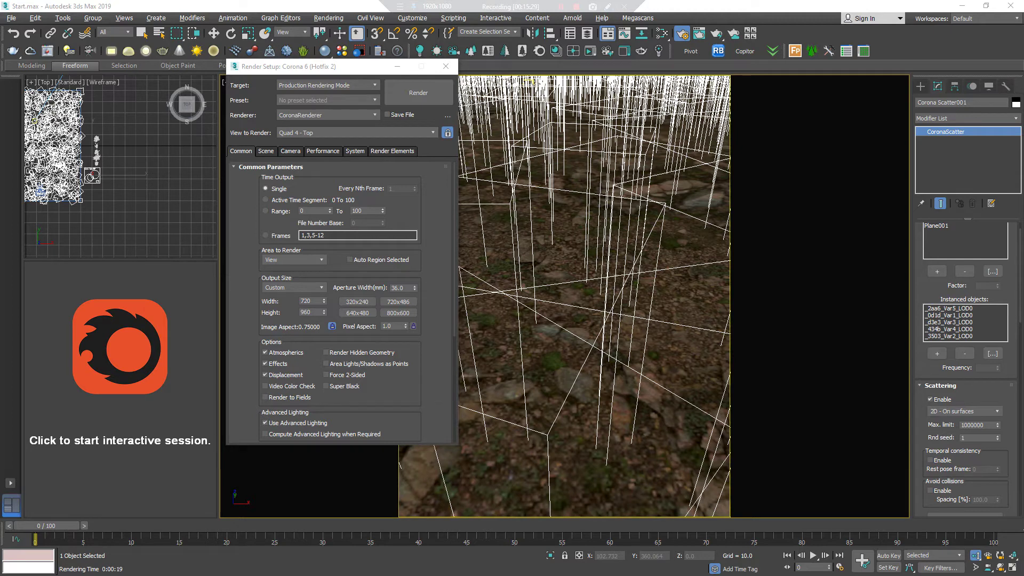
key(shift+q)
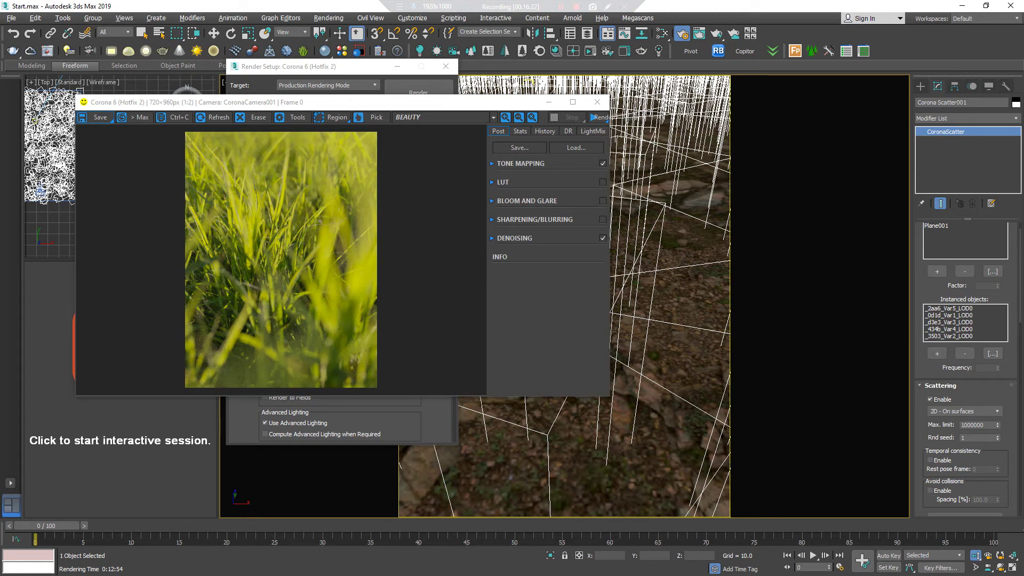
Step: Open the save dialog for the finished 720×960 grass render
click(96, 117)
Step: Save the render to the Desktop as test.jpg with gamma override 2.2, then switch to Lightroom
click(36, 113)
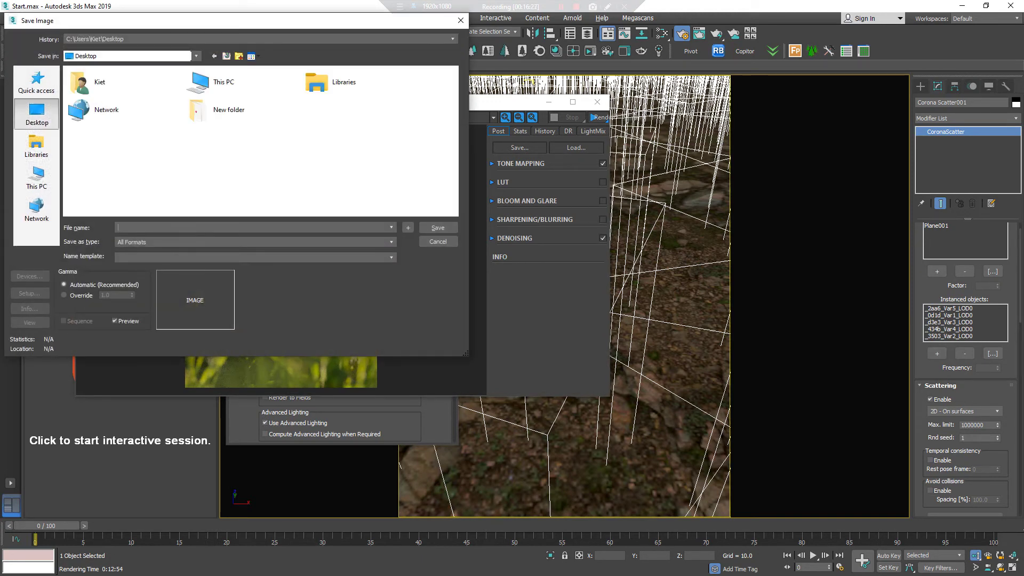
click(64, 294)
text(test.j)
text(pg)
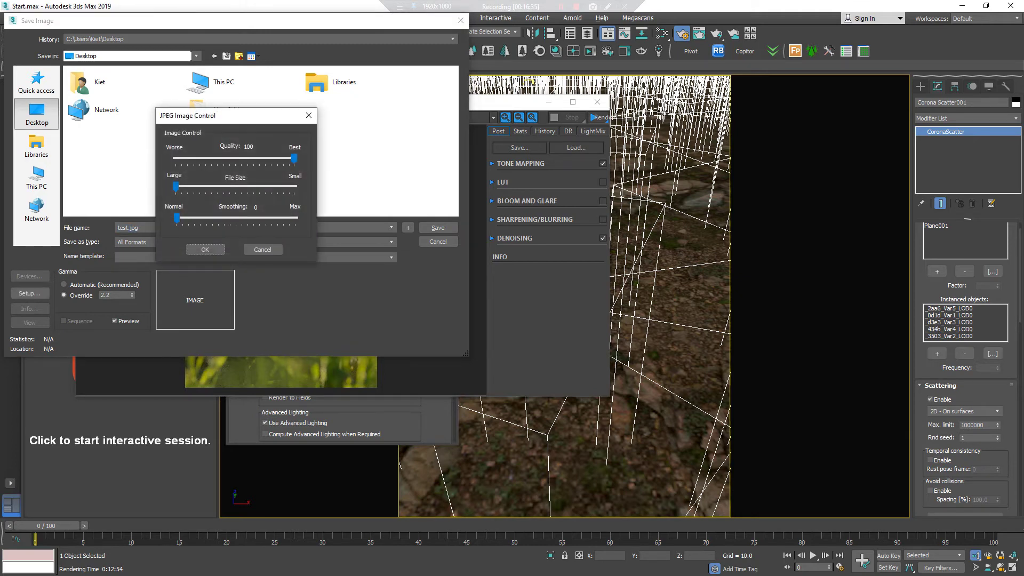
key(Return)
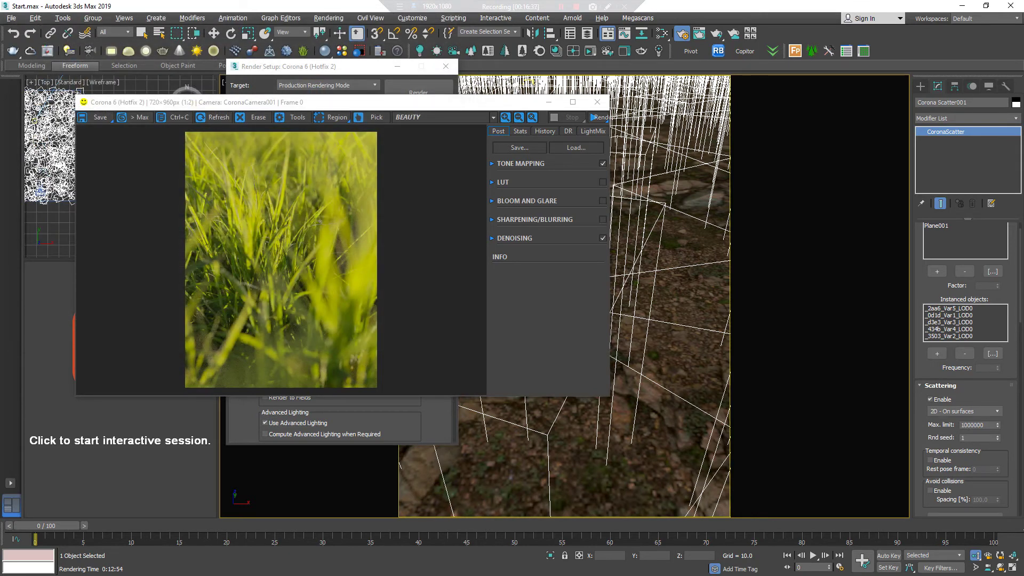
key(alt+Tab)
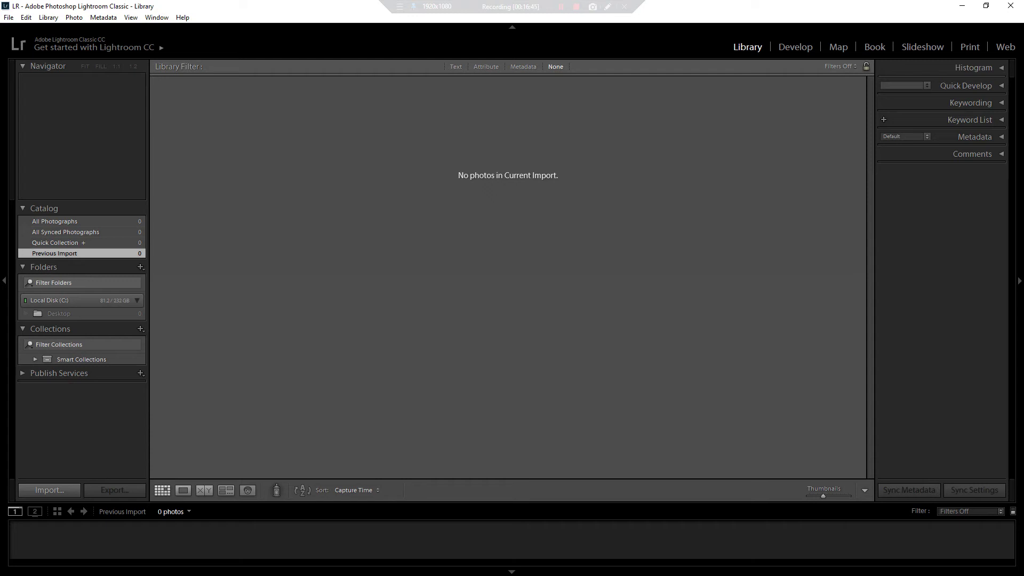
Step: Import test.jpg from the Desktop folder and open it in the Develop module
click(49, 489)
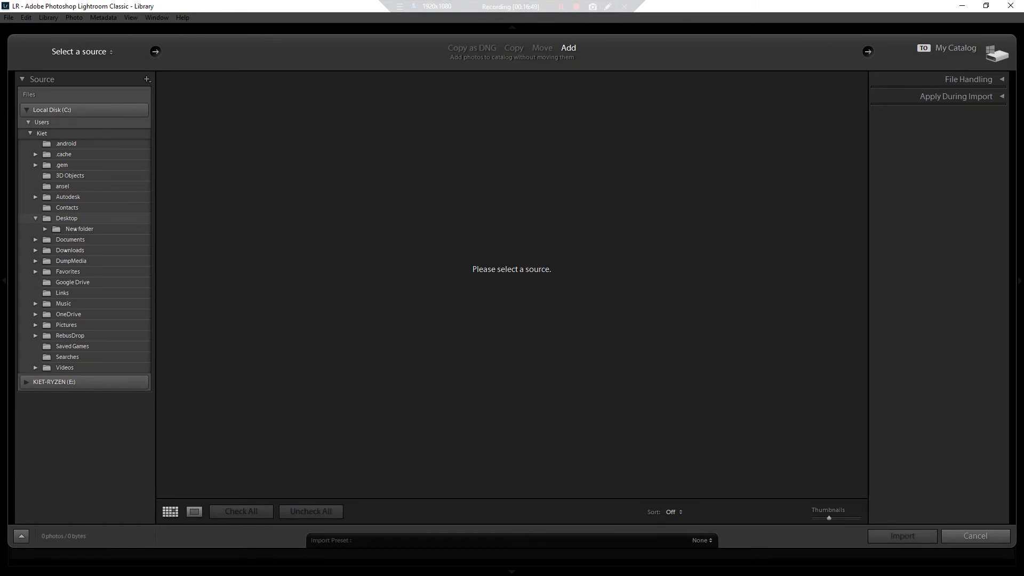
click(67, 219)
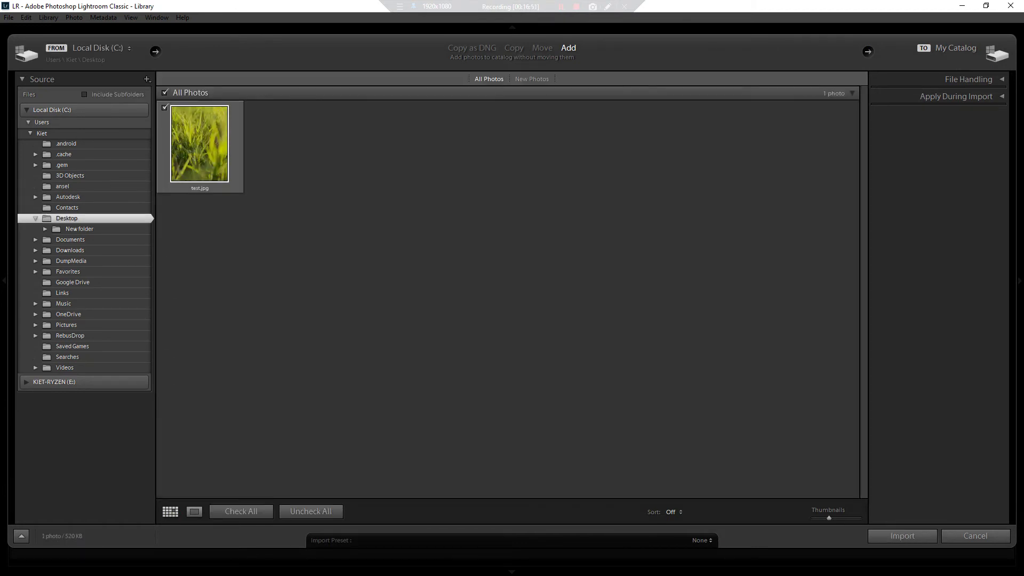
click(902, 536)
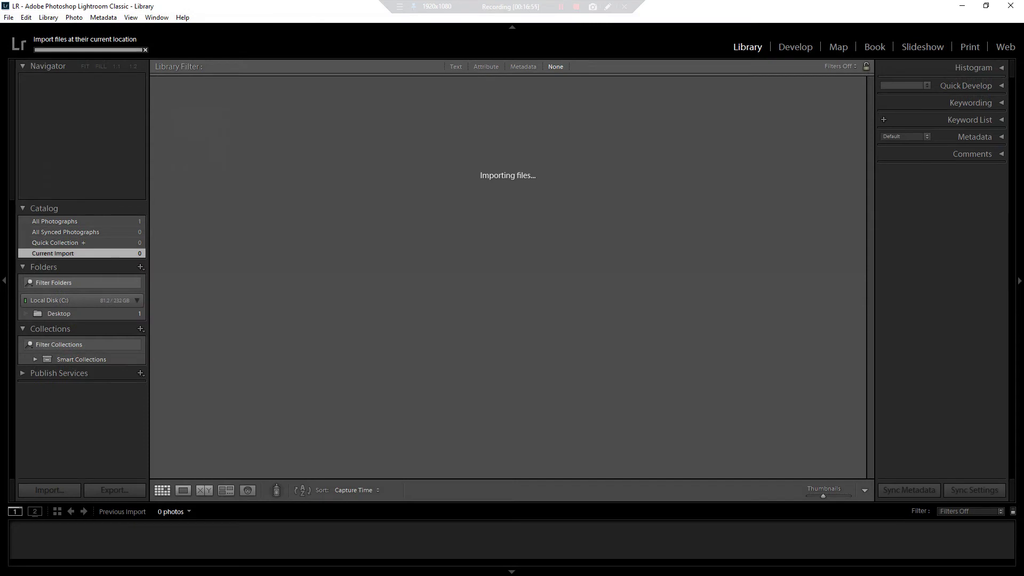
key(d)
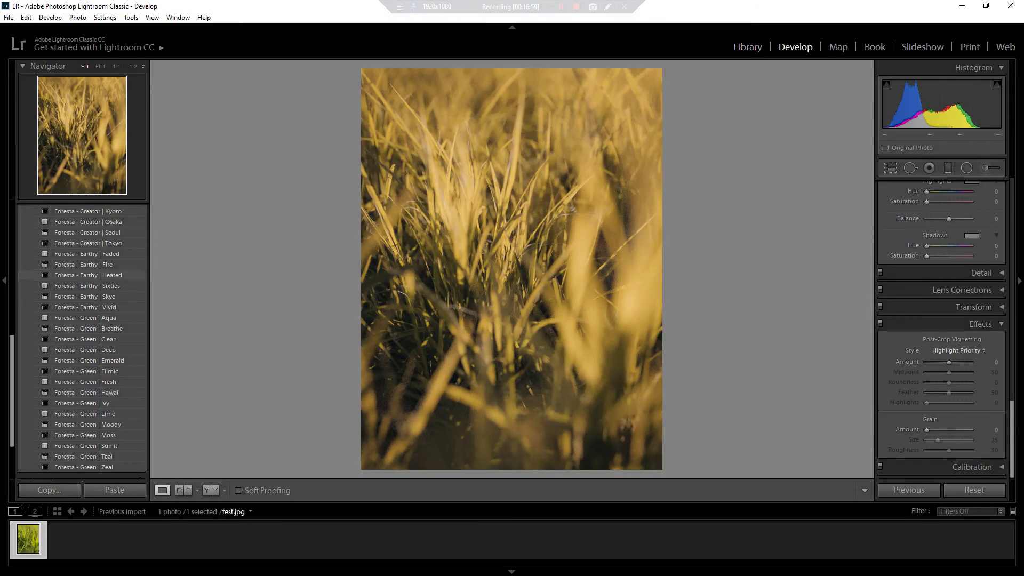
Step: Preview the Foresta presets and apply Foresta - Green | Filmic to test.jpg
scroll(88, 331, up, 3)
scroll(88, 330, up, 5)
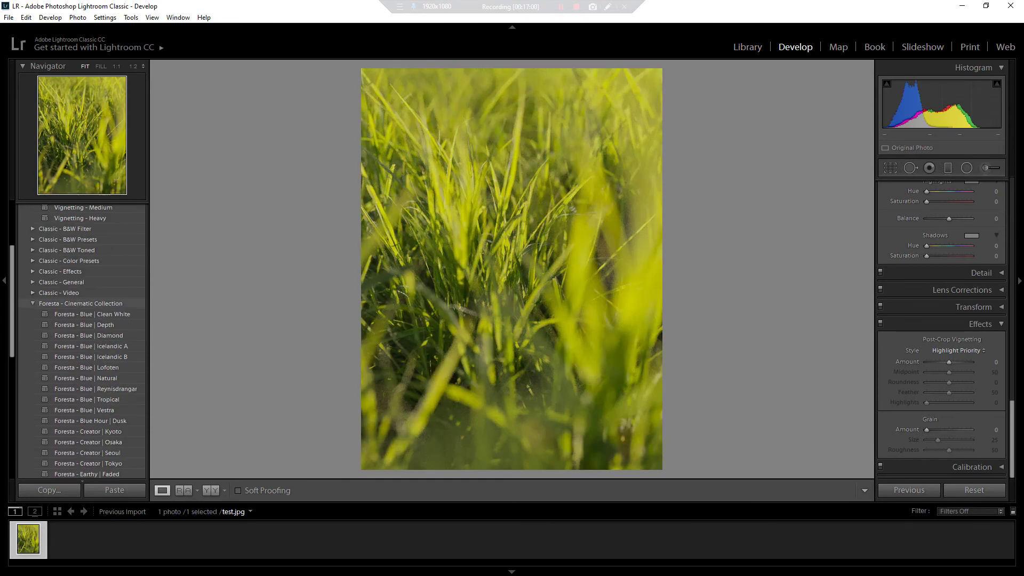
scroll(88, 353, down, 5)
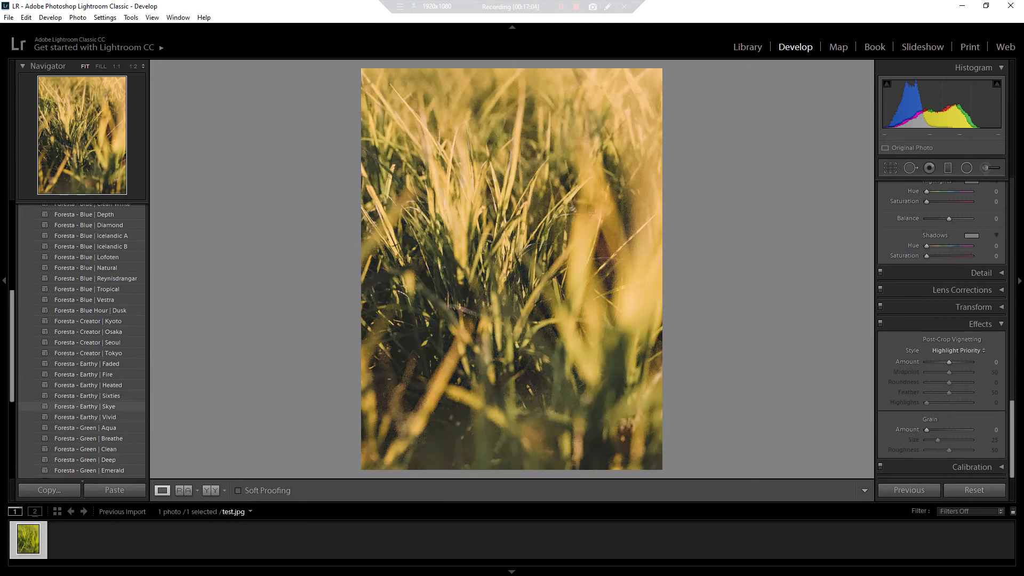
scroll(88, 400, down, 5)
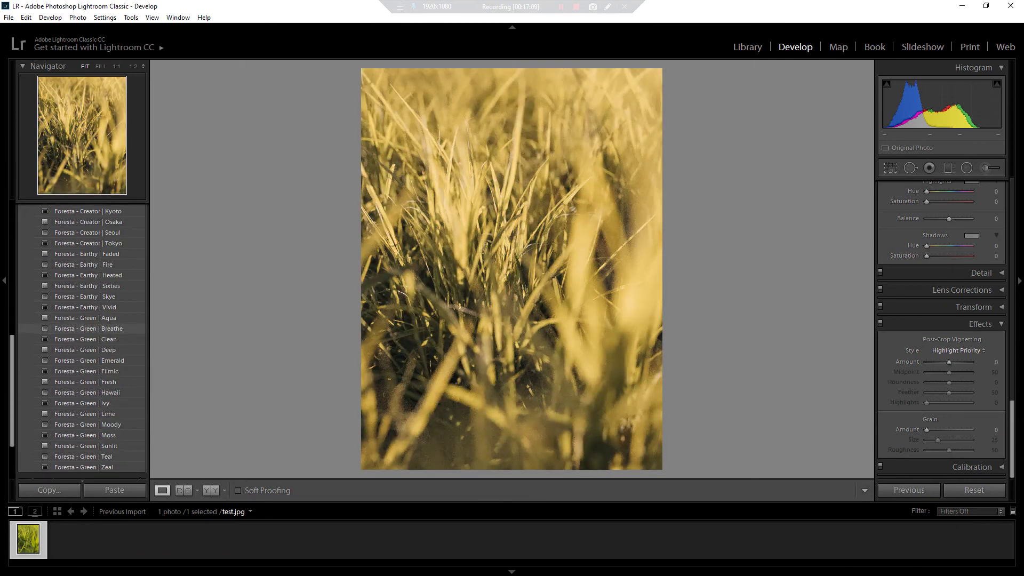
scroll(88, 328, up, 5)
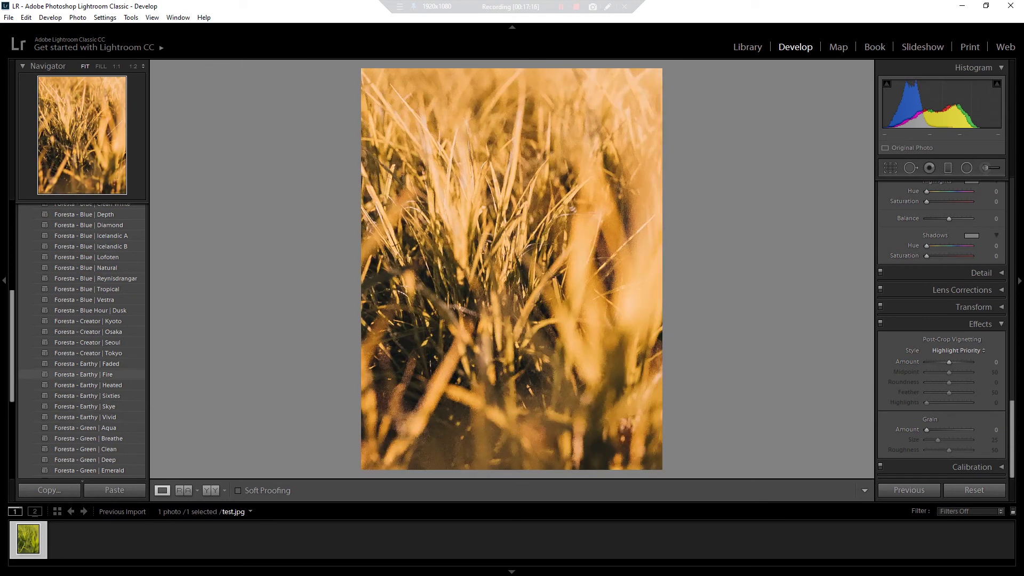
scroll(85, 395, down, 2)
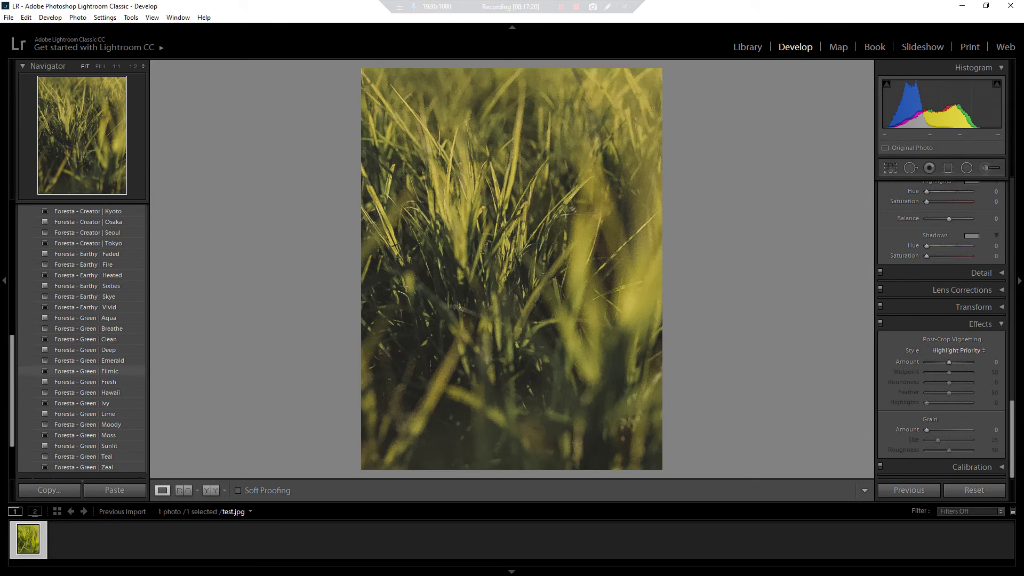
click(88, 371)
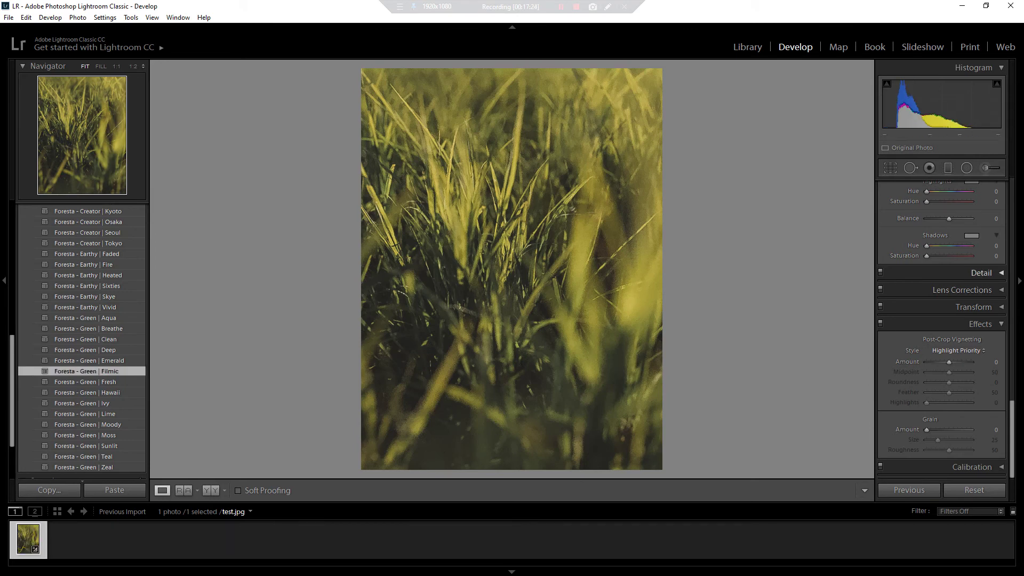
Step: Lift Blacks to +48 in the Basic panel and undo the earlier Highlights change
scroll(941, 330, up, 5)
scroll(941, 331, up, 5)
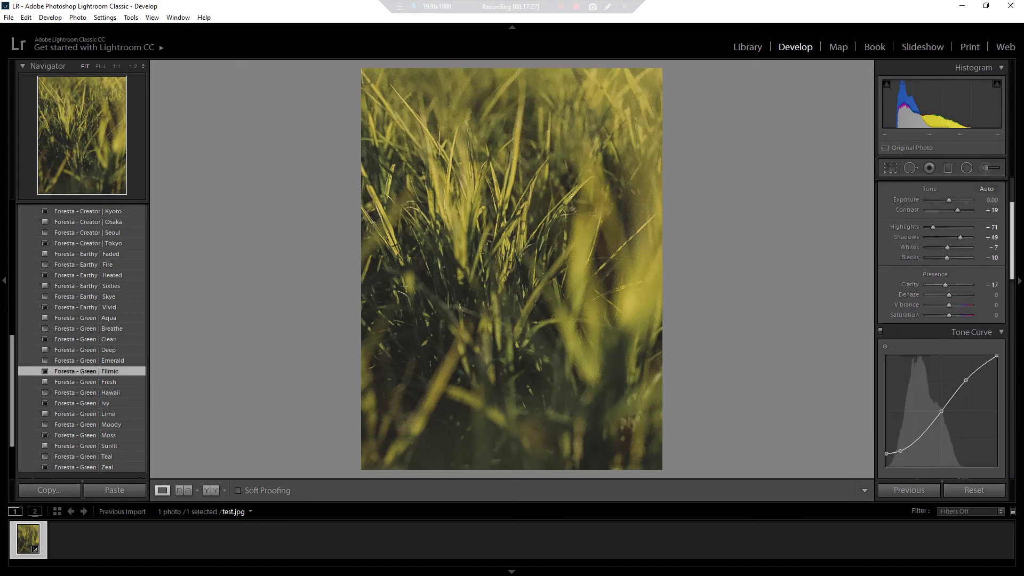
scroll(941, 331, up, 5)
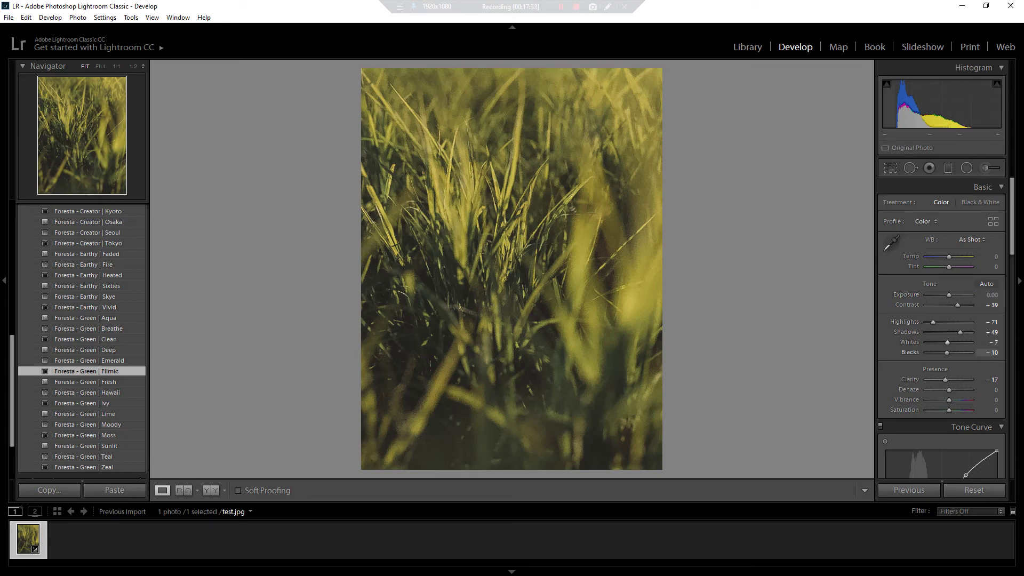
mouse_move(947, 352)
mouse_down()
mouse_move(961, 352)
mouse_move(952, 322)
mouse_up()
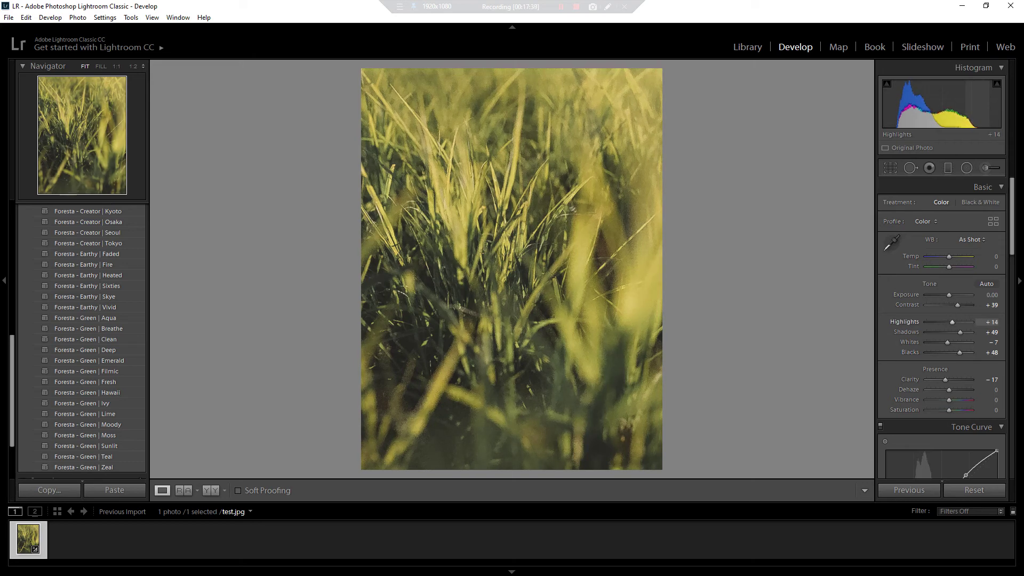
key(ctrl+z)
Step: Darken the corners with a stronger post-crop vignette Amount of -19, grain left at zero
scroll(941, 330, down, 5)
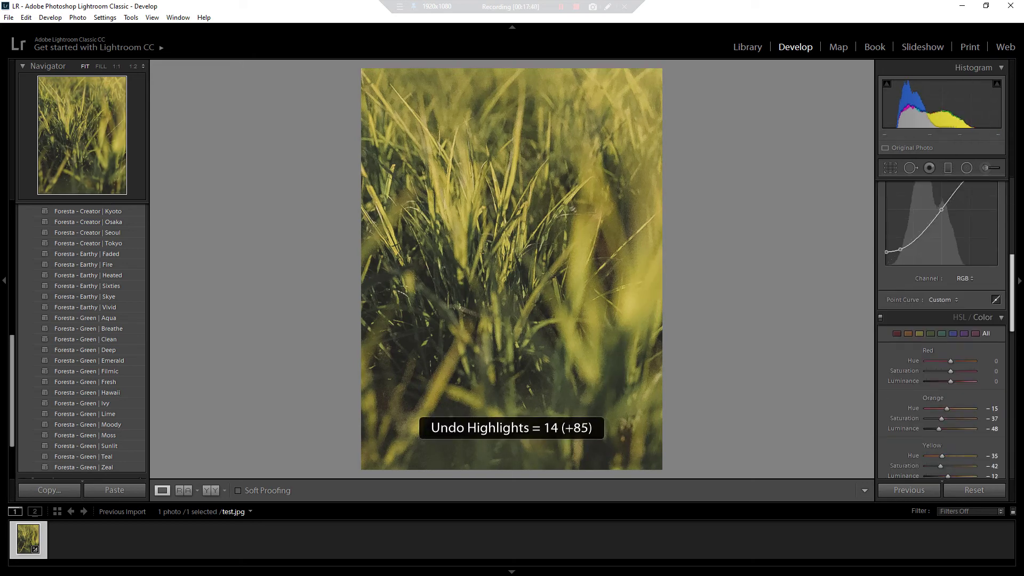
scroll(942, 331, down, 3)
scroll(941, 330, down, 3)
scroll(941, 331, down, 2)
scroll(941, 330, down, 3)
scroll(948, 362, down, 1)
drag(949, 361, 946, 361)
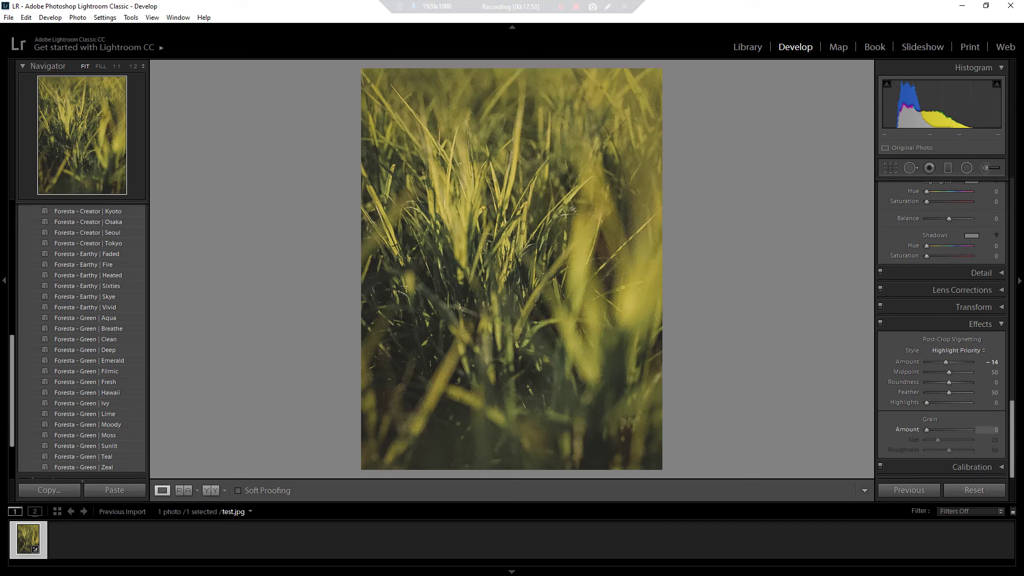
drag(991, 362, 989, 361)
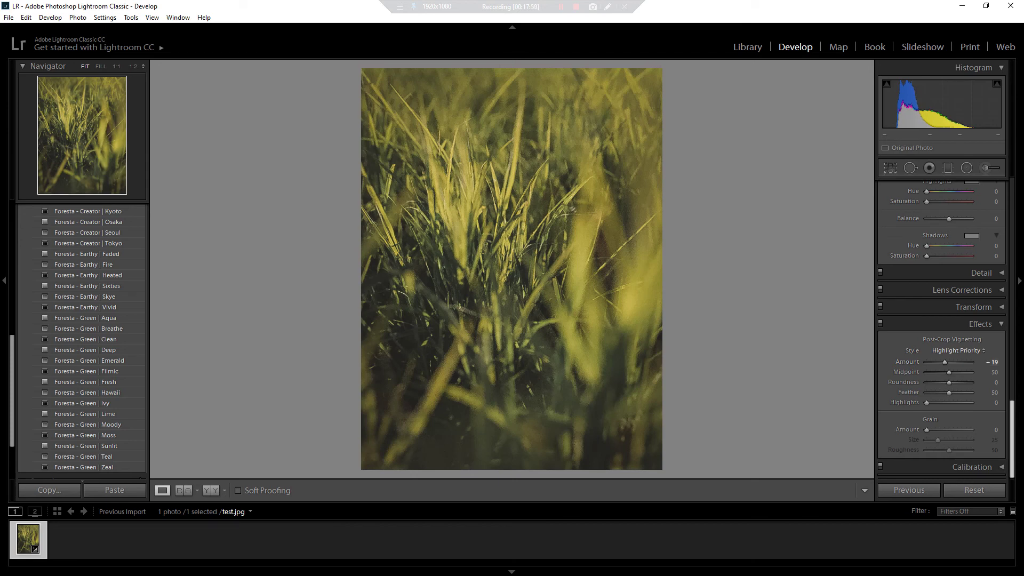
scroll(942, 329, up, 1)
scroll(941, 330, up, 5)
scroll(941, 329, up, 4)
scroll(942, 329, up, 3)
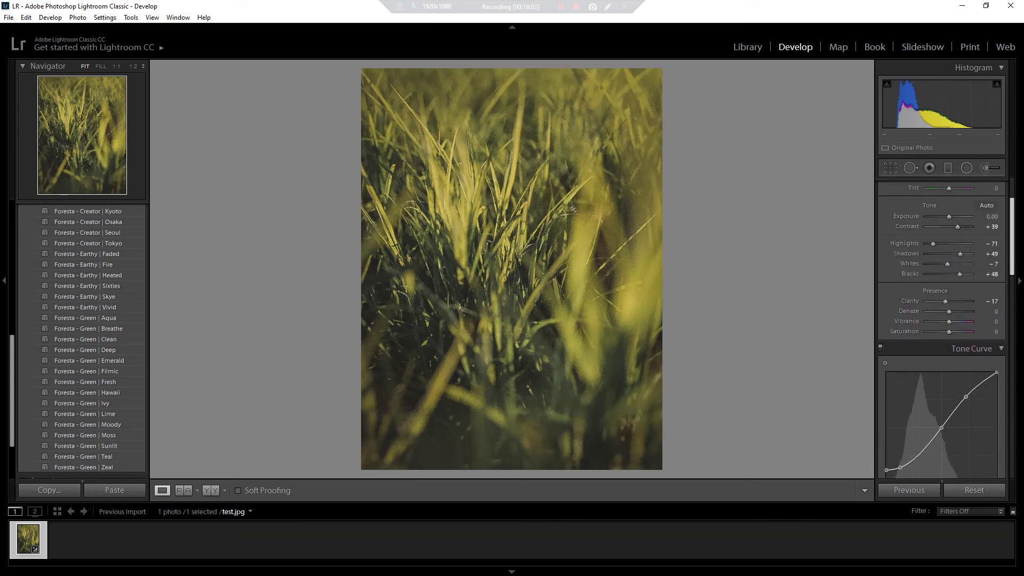
scroll(941, 330, up, 2)
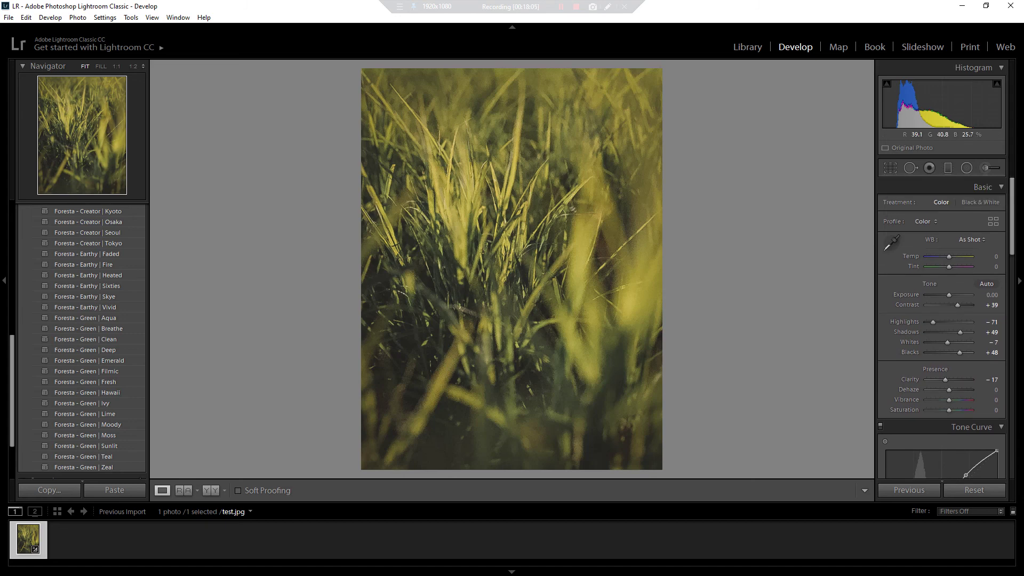